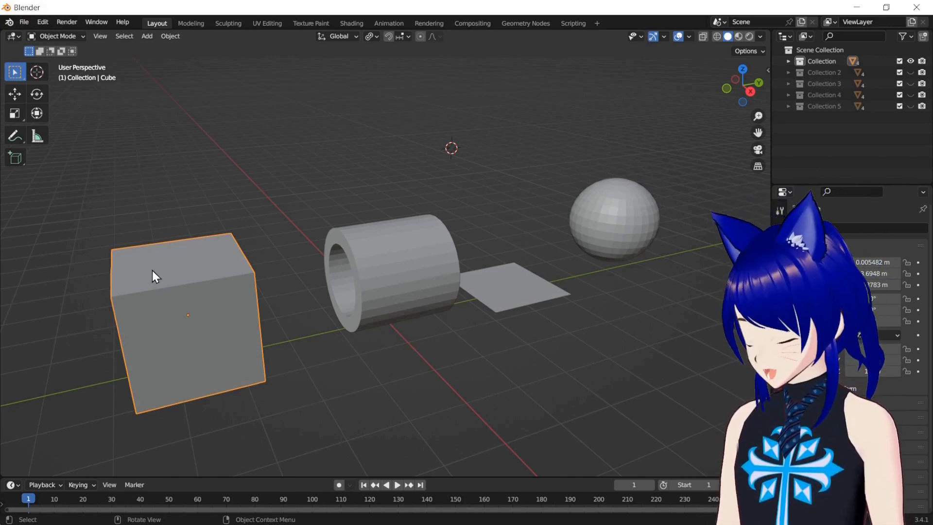
Step: Start editing the cube's mesh and select its top face with the Extrude Region tool active
key(Tab)
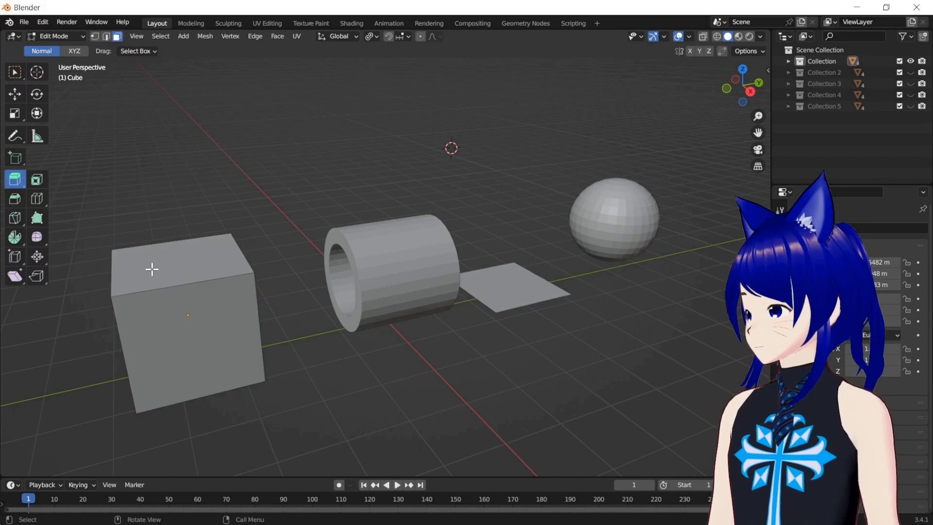
click(18, 180)
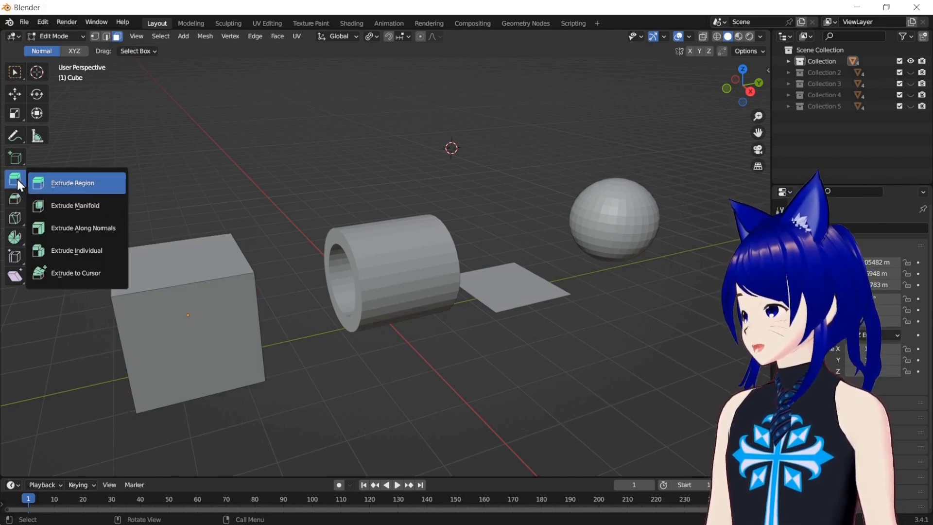
click(186, 273)
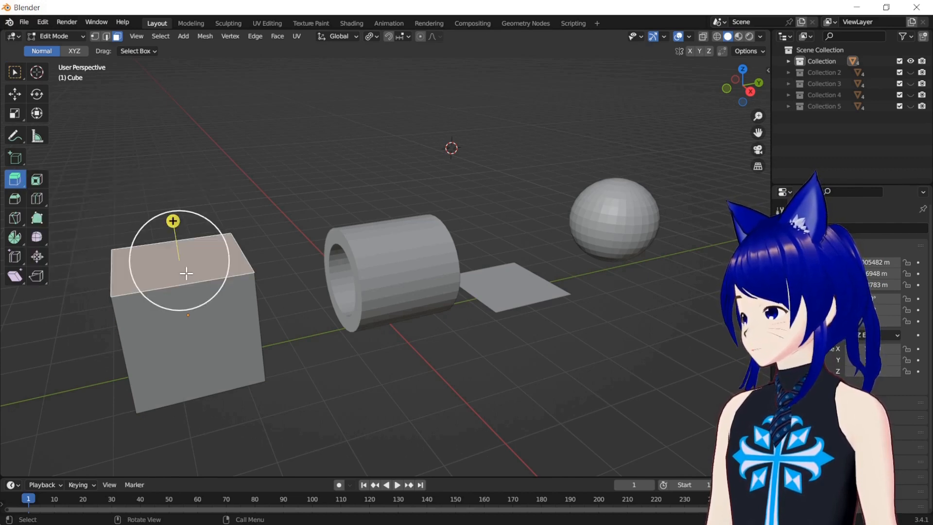
drag(173, 220, 174, 151)
key(ctrl+z)
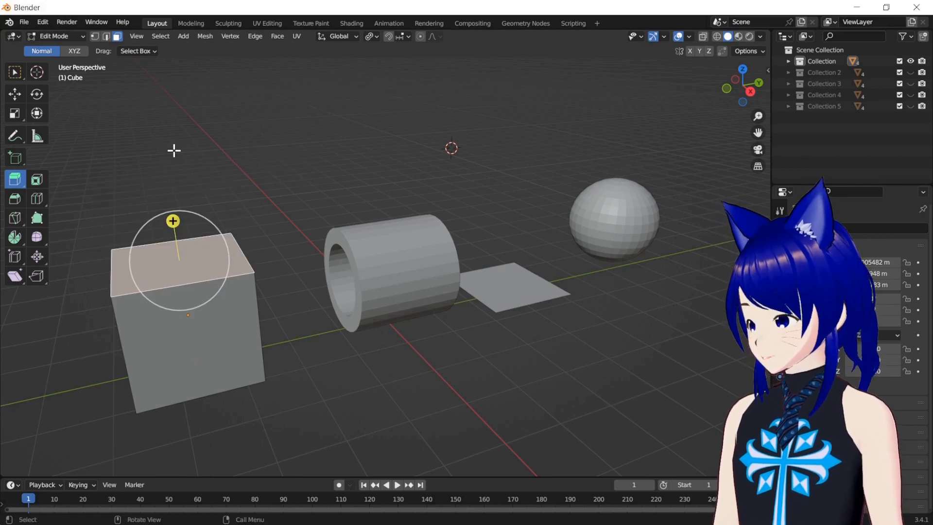
key(ctrl+z)
drag(182, 275, 199, 87)
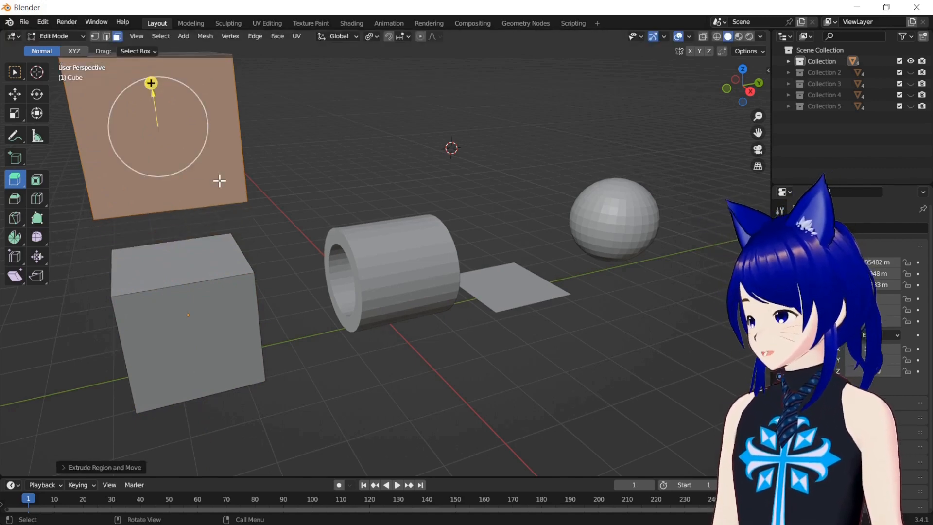
key(ctrl+z)
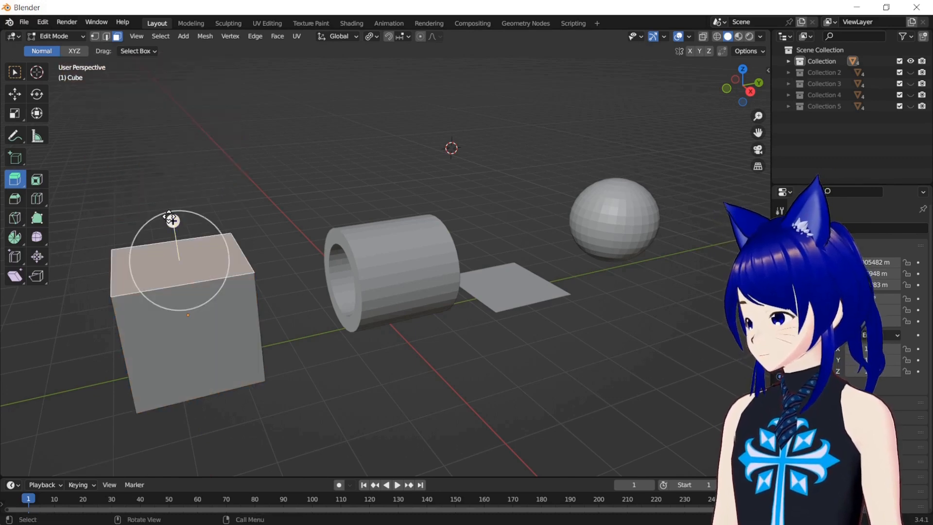
Step: Extrude the cube's top face upward and extrude the new upper section's end face outward into an overhang
drag(172, 220, 165, 173)
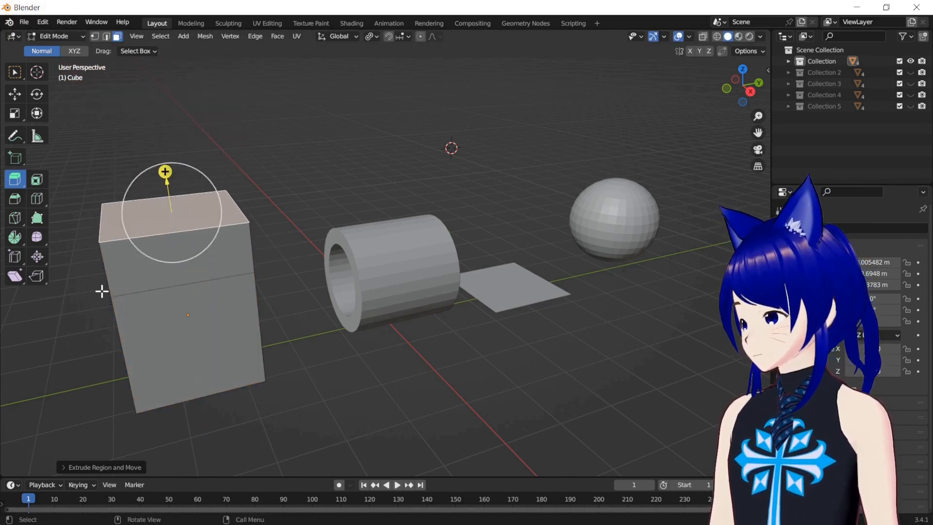
drag(731, 87, 771, 88)
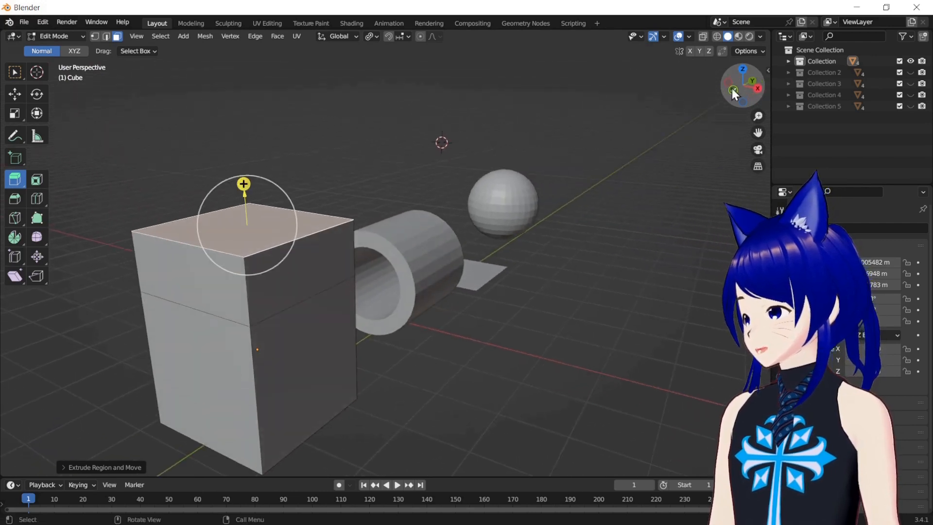
click(209, 286)
drag(147, 287, 53, 321)
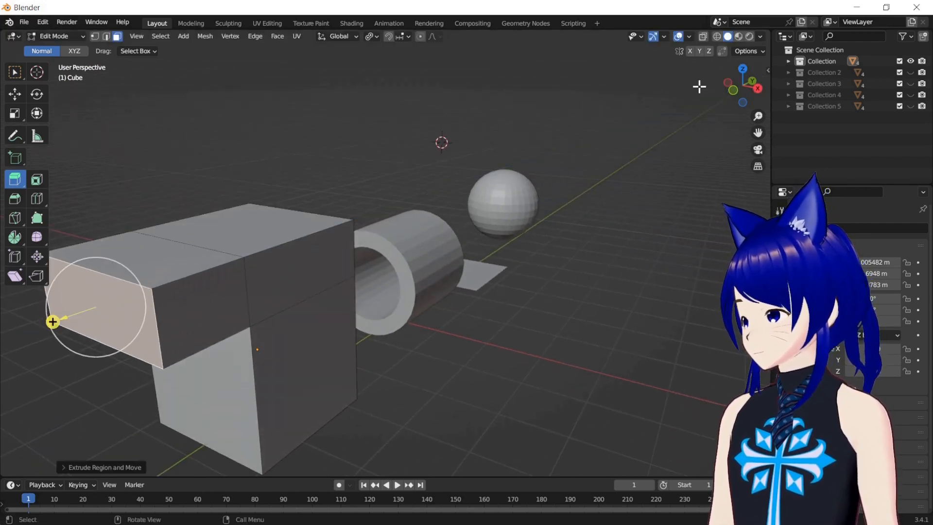
Step: Finish editing the cube, start editing the hollow cylinder's mesh and select three alternating faces on its outer side
drag(728, 88, 843, 94)
drag(624, 80, 638, 97)
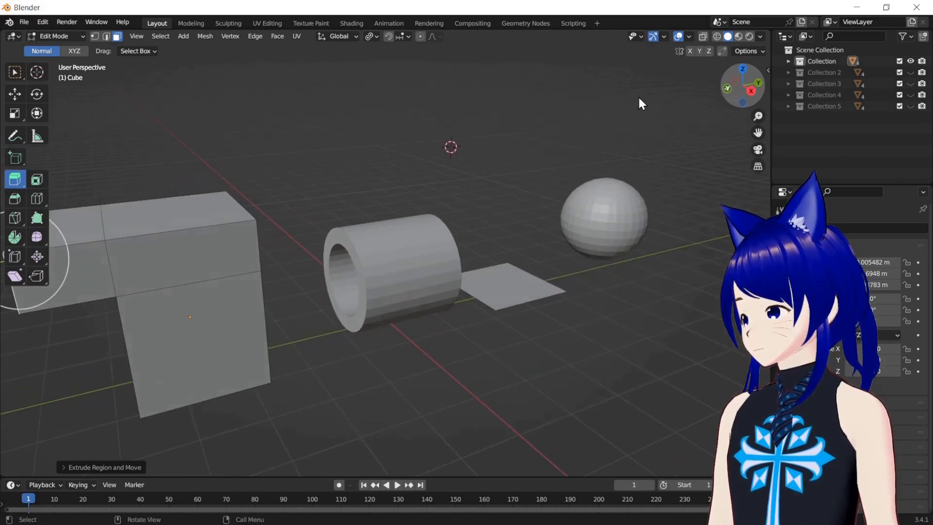
key(Tab)
click(401, 247)
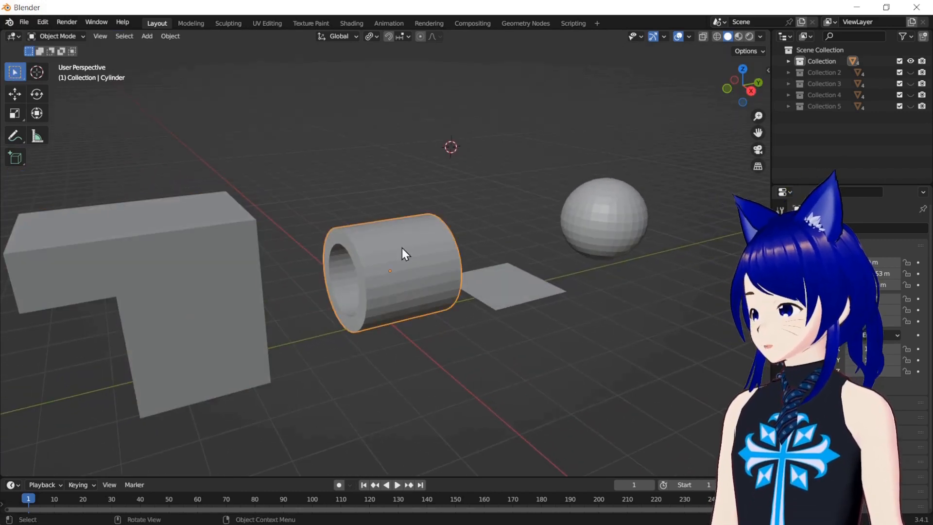
key(Tab)
click(401, 248)
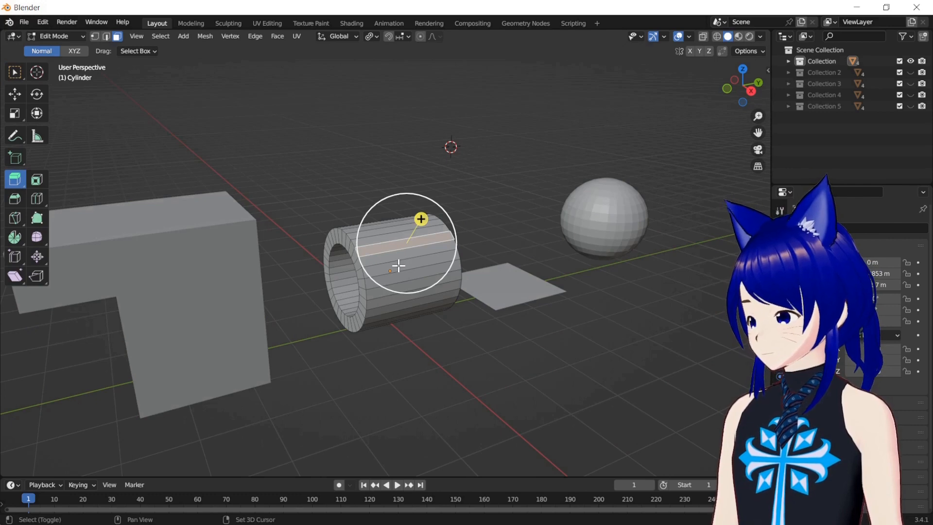
shift+click(398, 266)
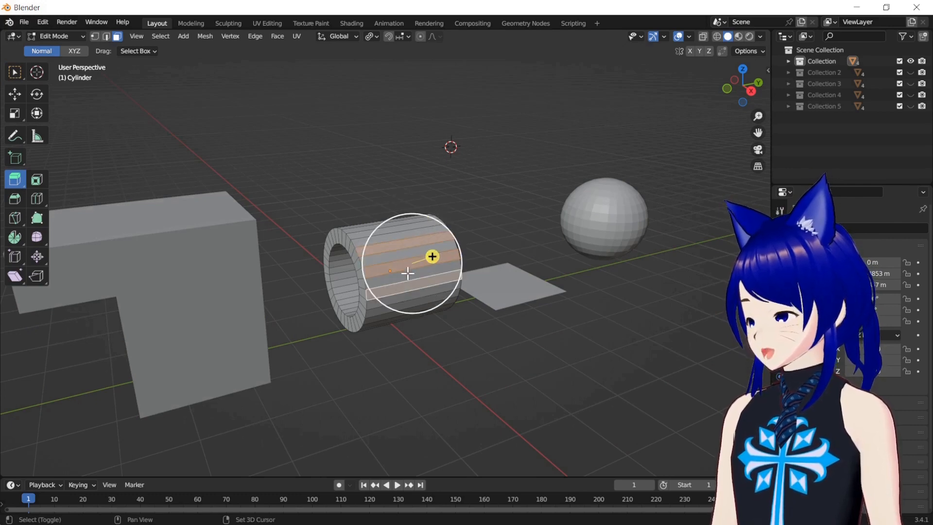
Step: Add alternating faces on the cylinder's opposite outer side to the selection and extrude all selected faces outward
mouse_move(427, 256)
mouse_down()
mouse_move(466, 261)
mouse_move(444, 252)
mouse_up()
mouse_move(726, 90)
mouse_down()
mouse_move(785, 108)
mouse_move(725, 93)
mouse_up()
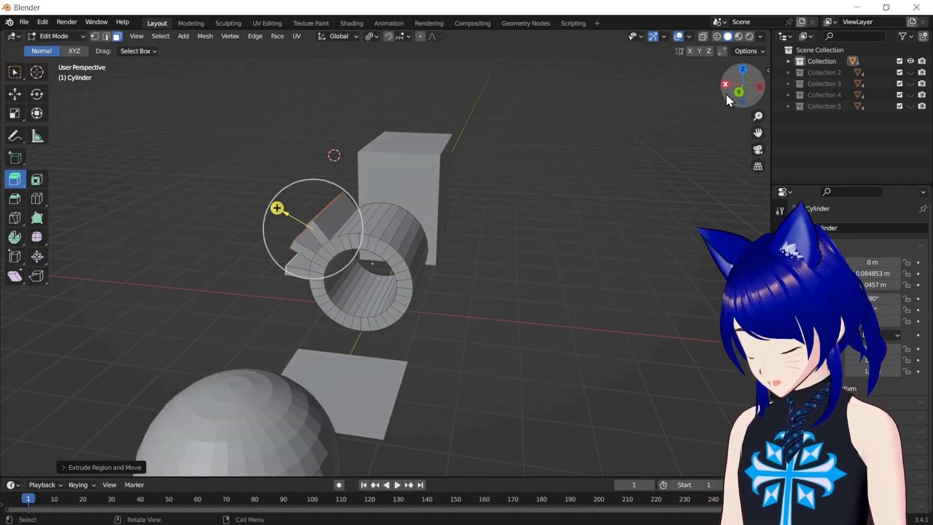
shift+click(403, 244)
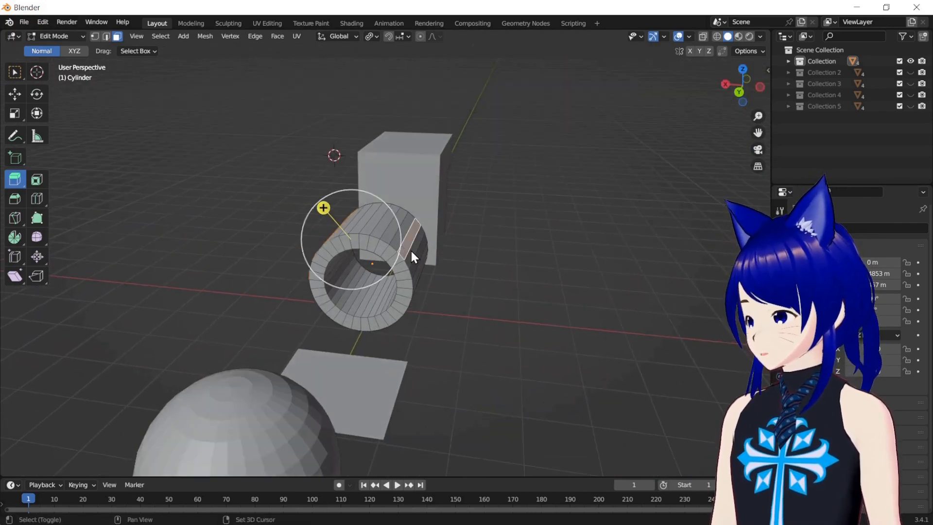
shift+click(412, 255)
shift+click(413, 258)
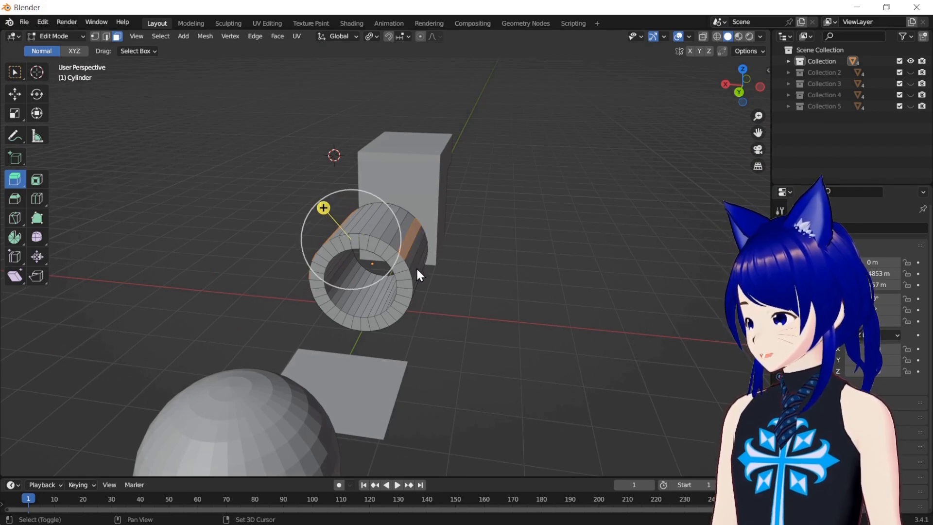
shift+click(416, 266)
drag(349, 203, 346, 171)
click(355, 35)
click(357, 35)
click(378, 36)
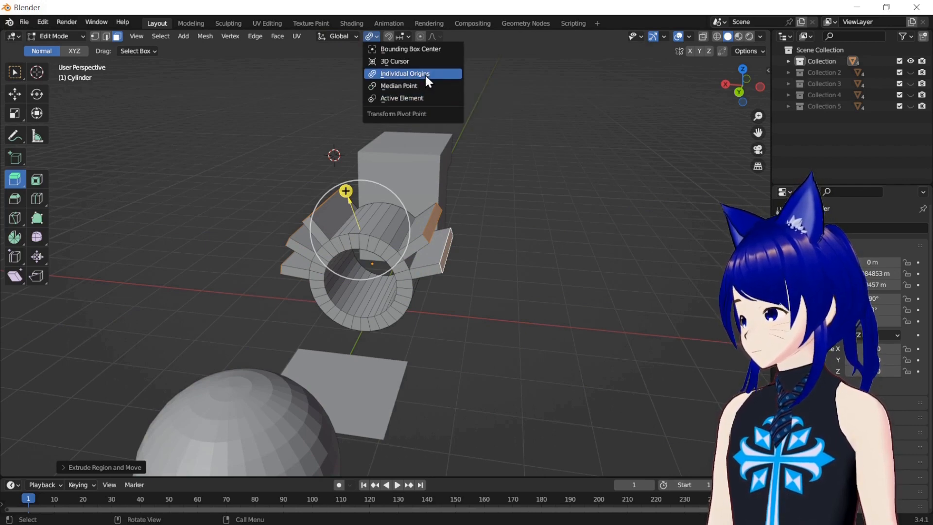
click(377, 34)
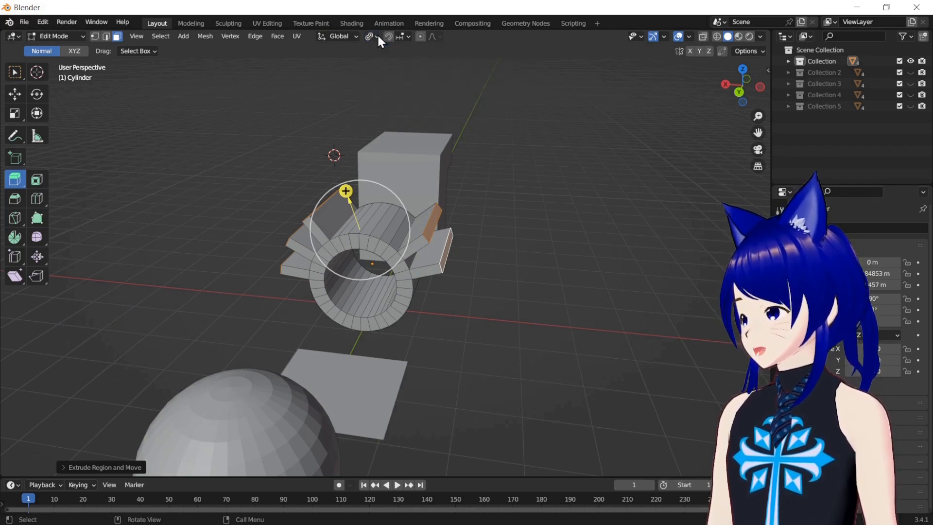
Step: Add a single loop cut around the middle of the cylinder's length
drag(741, 78, 821, 112)
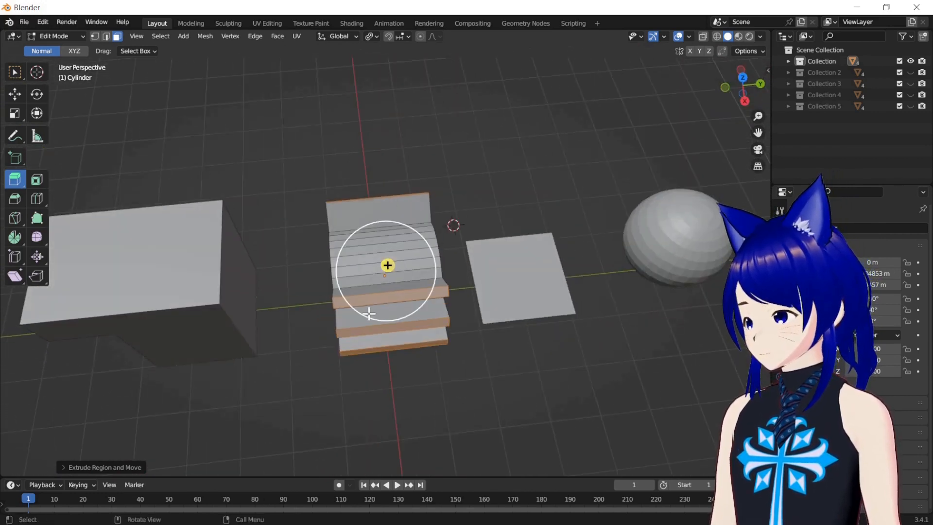
click(37, 198)
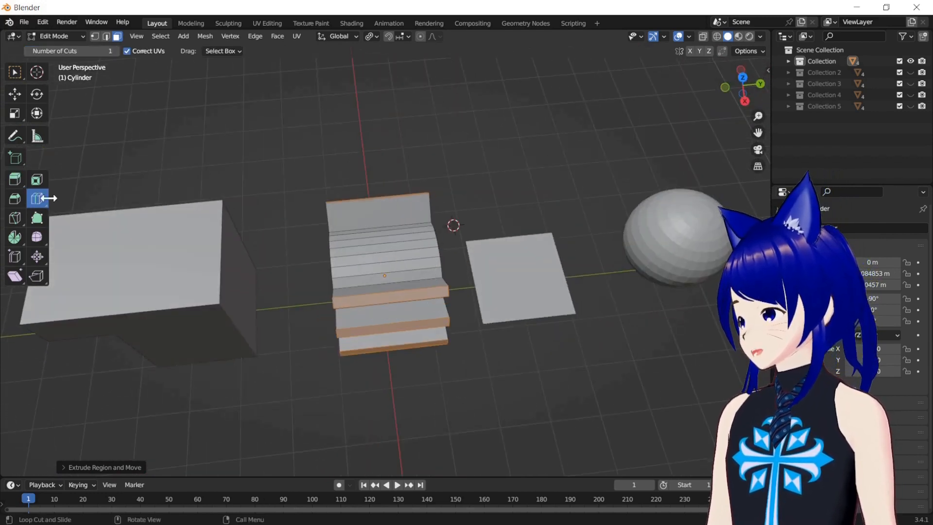
click(370, 253)
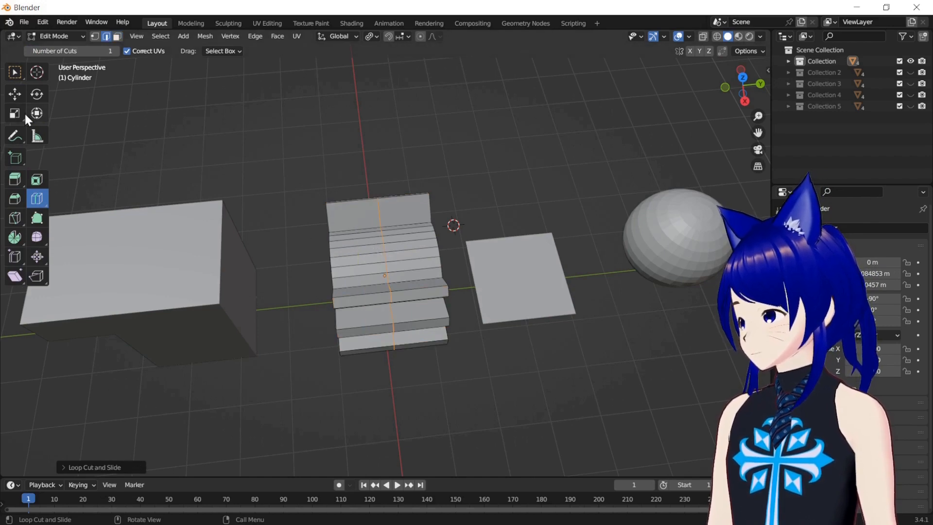
Step: Switch to face selection and select three staggered faces on the cylinder's top, on both sides of the loop cut
click(13, 77)
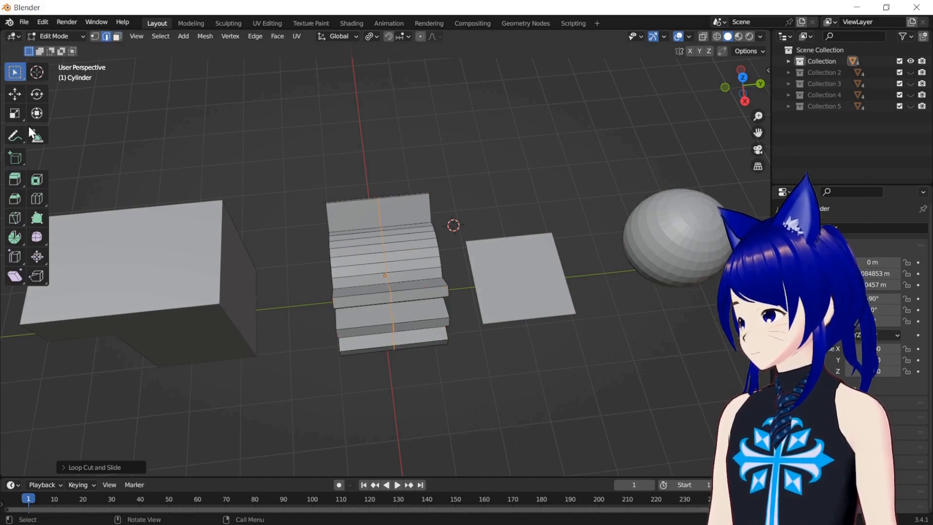
click(416, 258)
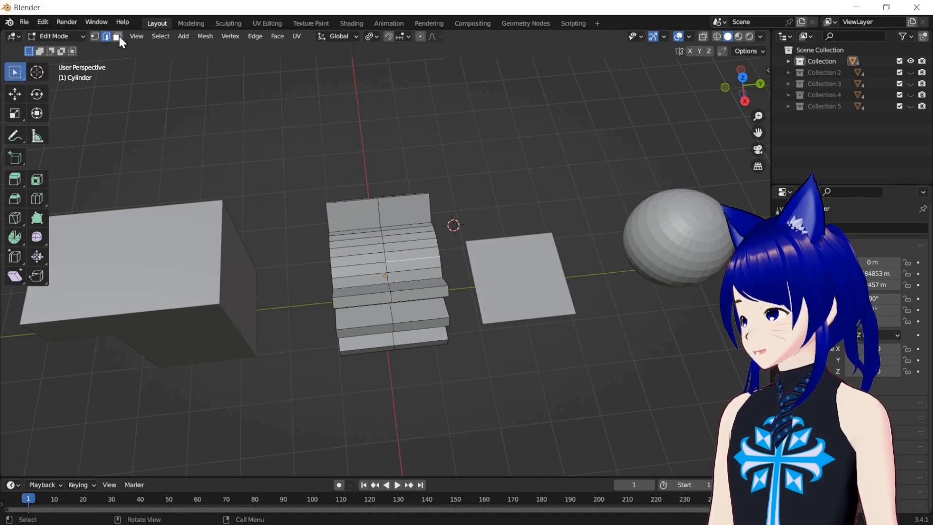
click(414, 263)
shift+click(375, 258)
shift+click(395, 244)
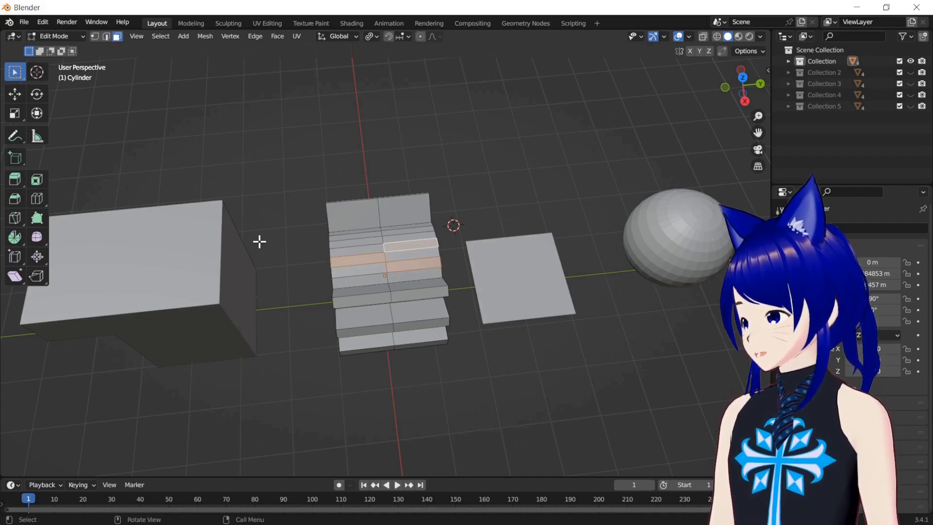
click(15, 178)
drag(396, 240, 397, 219)
mouse_move(742, 77)
mouse_down()
mouse_move(702, 111)
mouse_move(732, 111)
mouse_move(731, 167)
mouse_move(765, 160)
mouse_move(846, 112)
mouse_move(736, 80)
mouse_up()
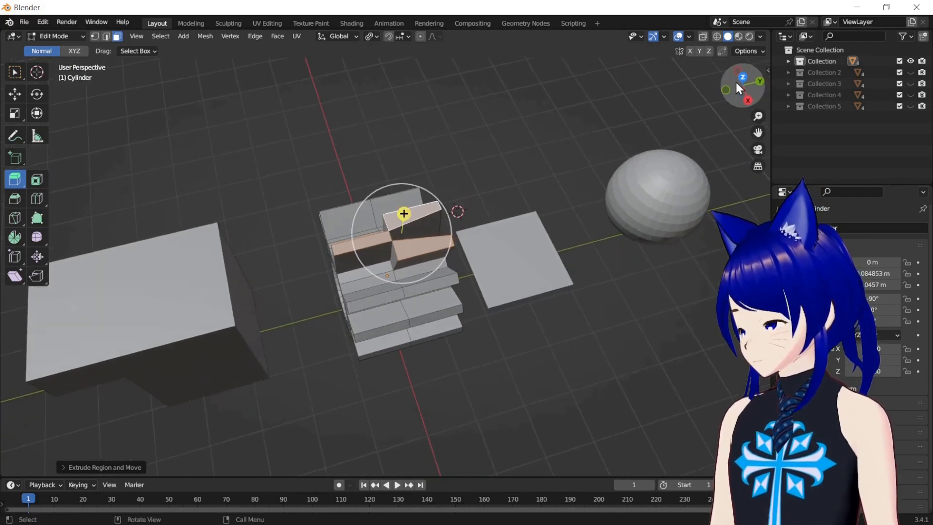
click(760, 82)
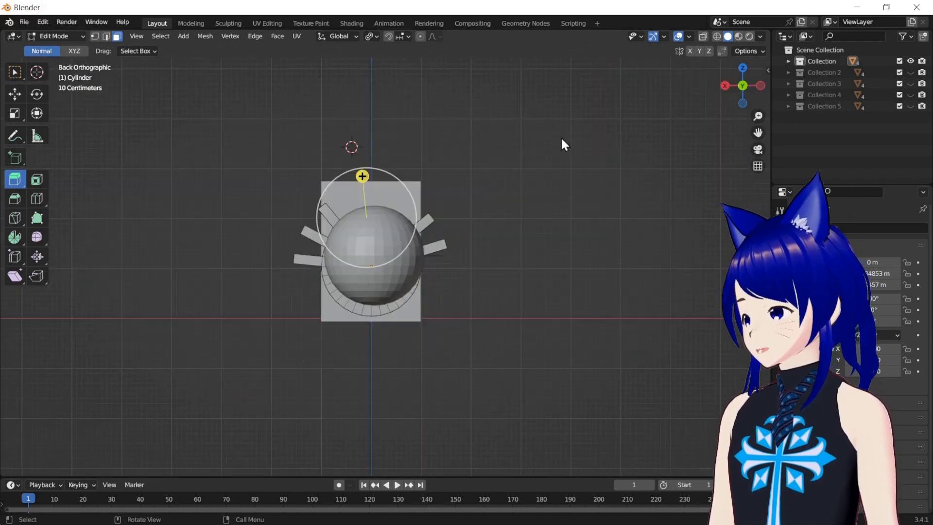
drag(362, 176, 359, 141)
Step: Set the transform pivot point to Individual Origins
drag(743, 88, 797, 153)
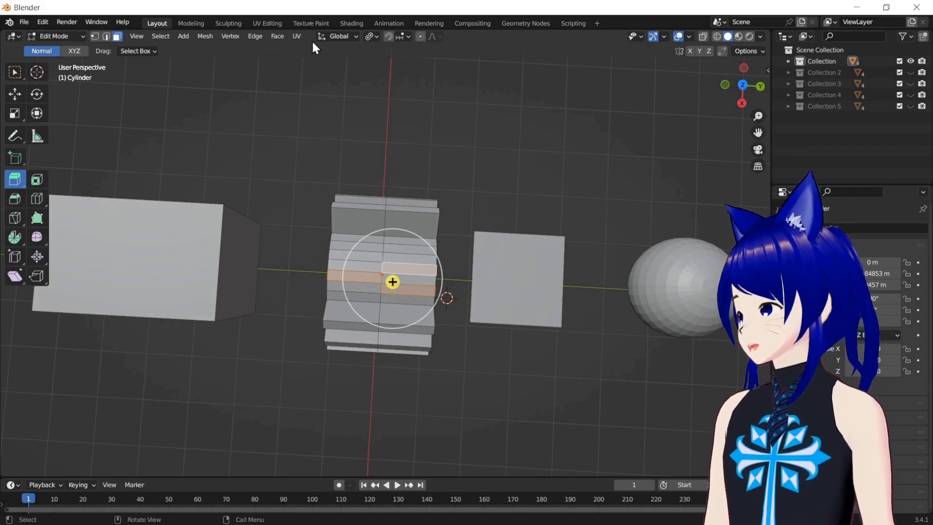
click(374, 37)
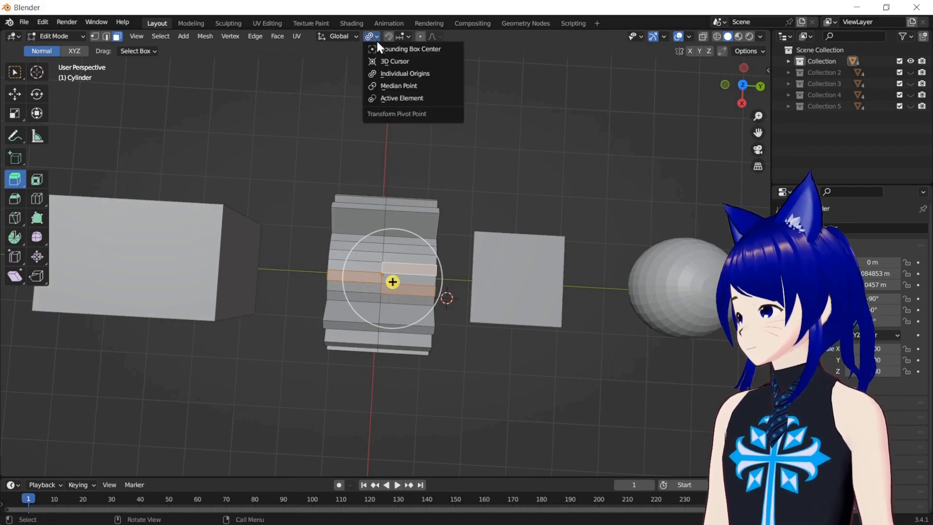
click(414, 73)
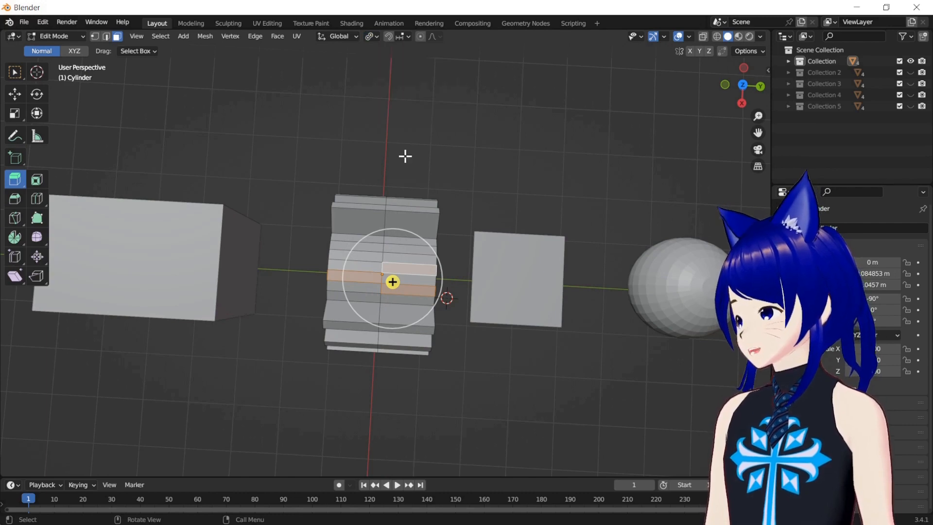
click(760, 85)
drag(362, 176, 359, 123)
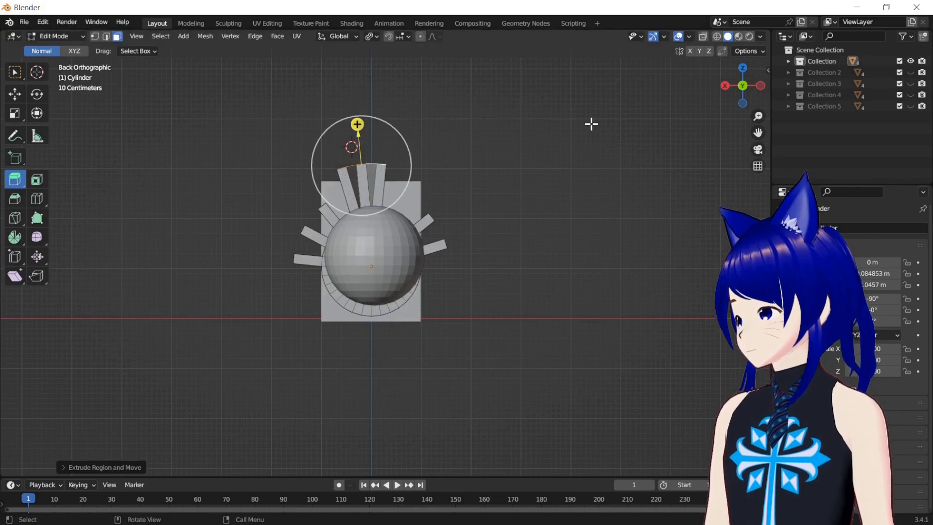
mouse_move(740, 97)
mouse_down()
mouse_move(746, 90)
mouse_move(773, 117)
mouse_move(737, 115)
mouse_move(728, 94)
mouse_move(739, 71)
mouse_move(747, 100)
mouse_move(741, 90)
mouse_up()
key(ctrl+z)
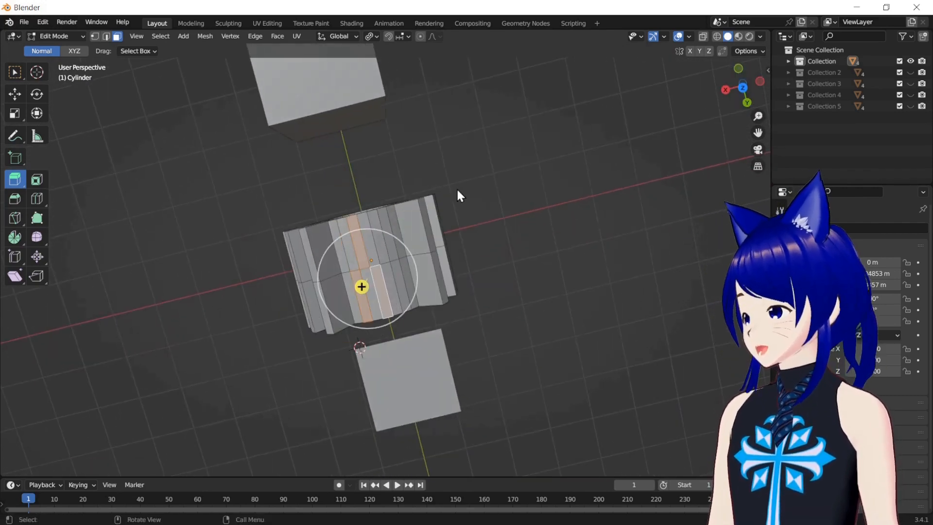
Step: Add a fourth staggered face on the cylinder's top to the selection and extrude the four faces outward in back view
shift+click(381, 250)
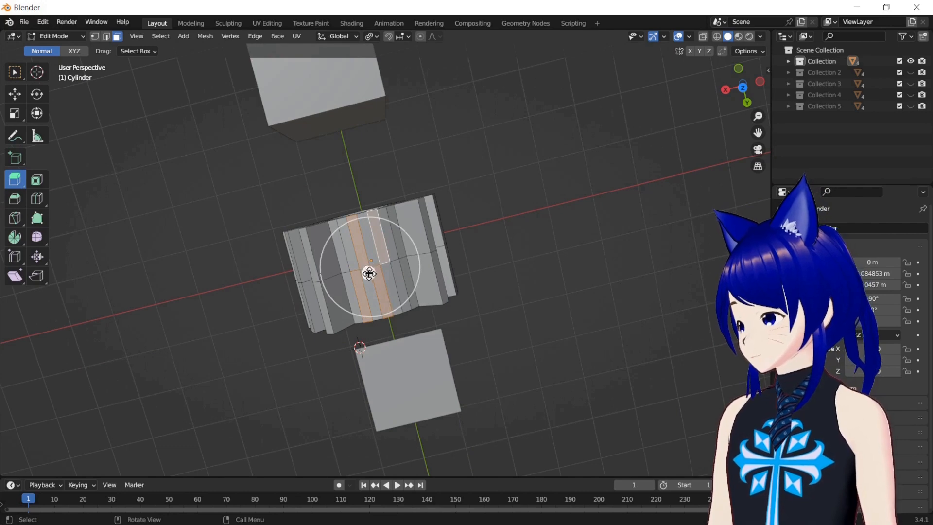
click(748, 101)
key(e)
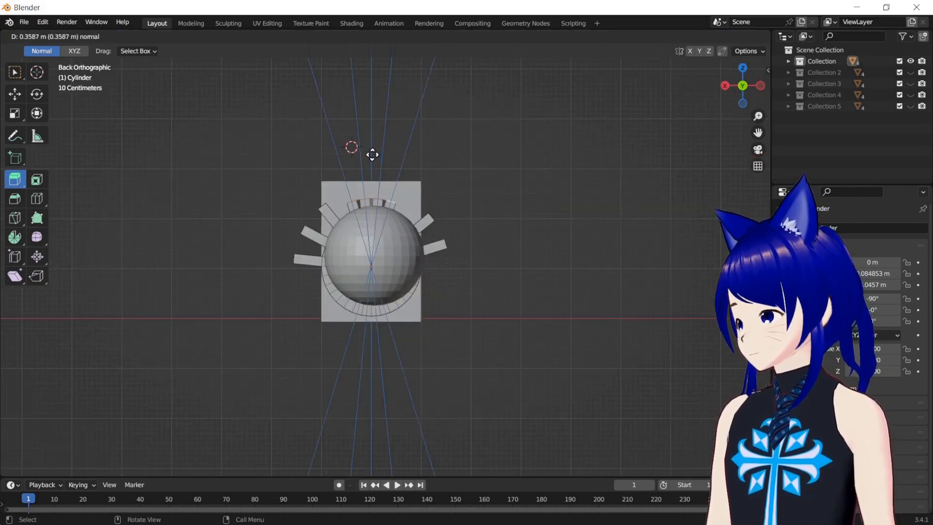
click(372, 140)
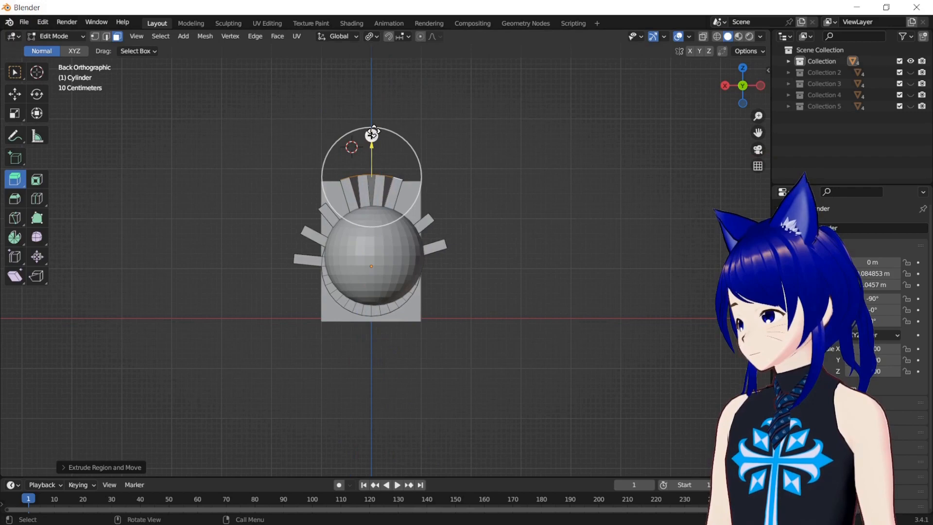
click(742, 69)
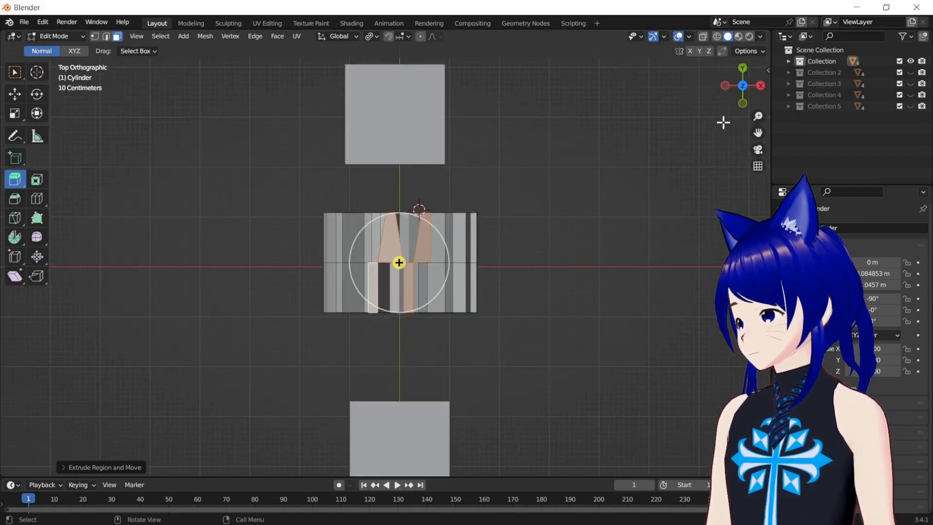
Step: Turn on Flip Normals for the extrusion of the four staggered faces on the cylinder's top
drag(742, 87, 580, 247)
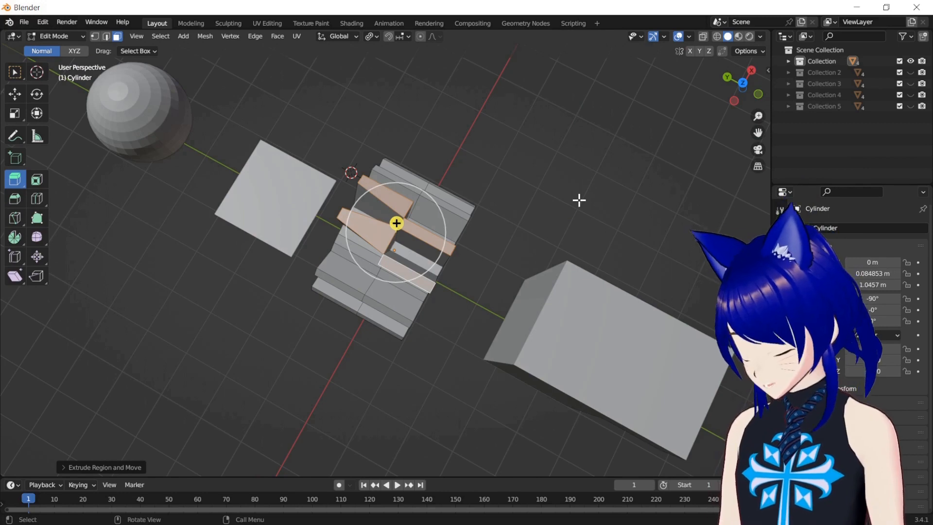
click(65, 467)
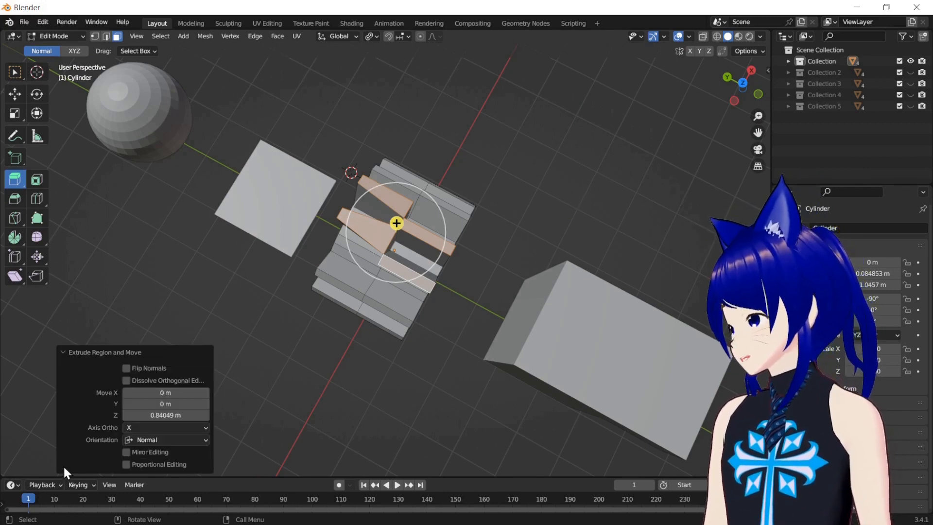
click(123, 368)
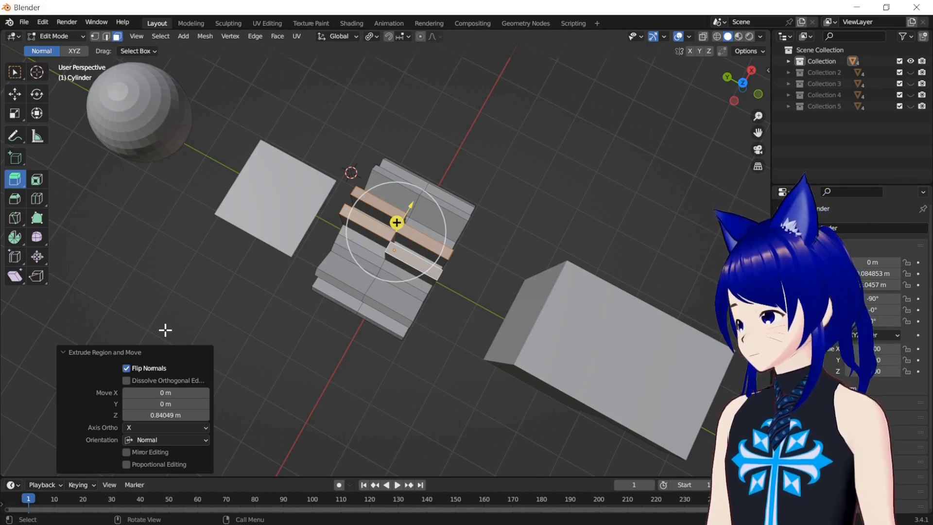
drag(741, 85, 715, 128)
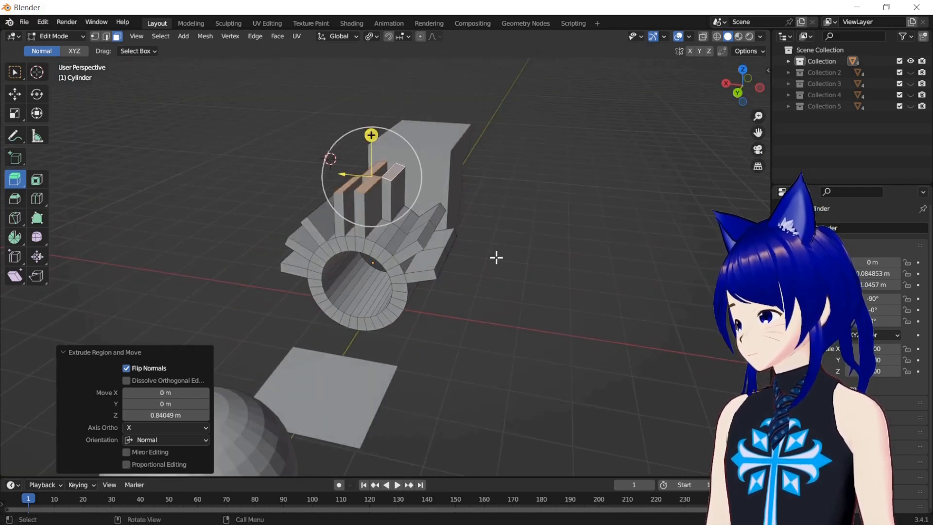
Step: Add a single loop cut around the middle of the cylinder's inner wall
click(343, 295)
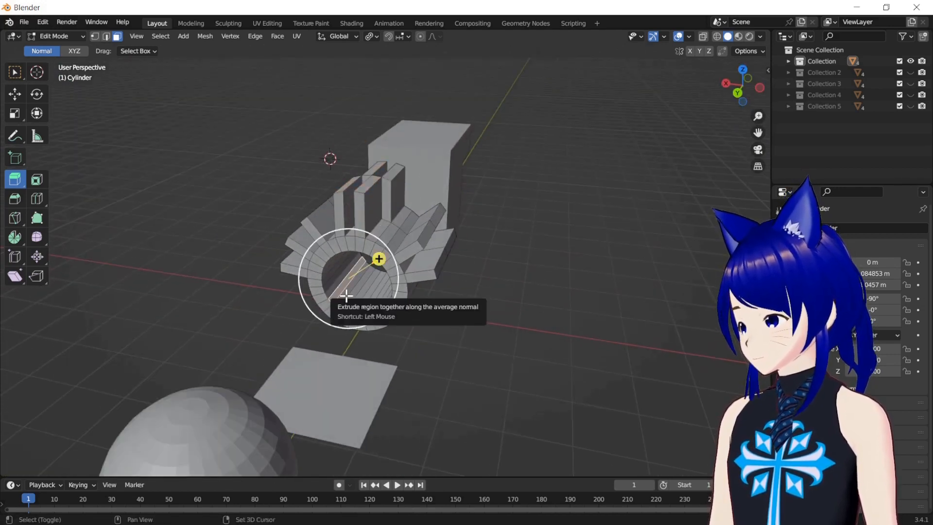
shift+click(365, 302)
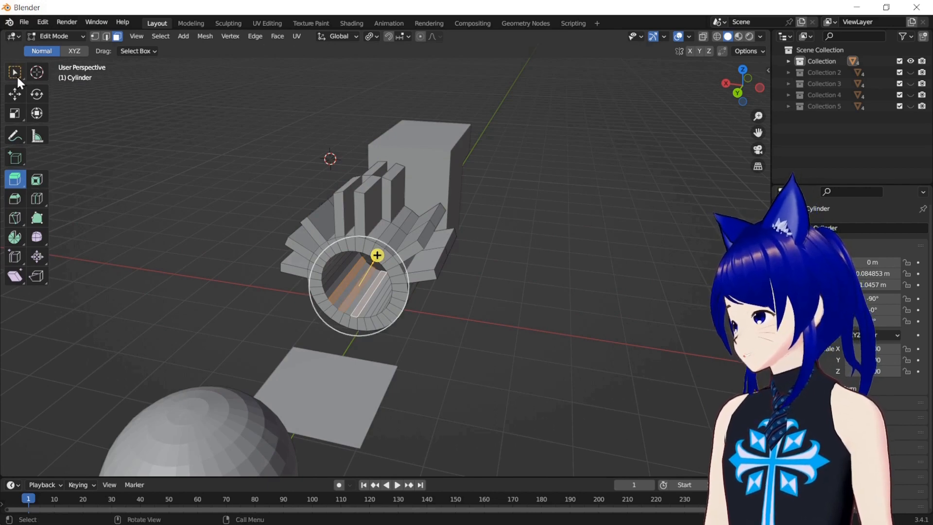
click(37, 196)
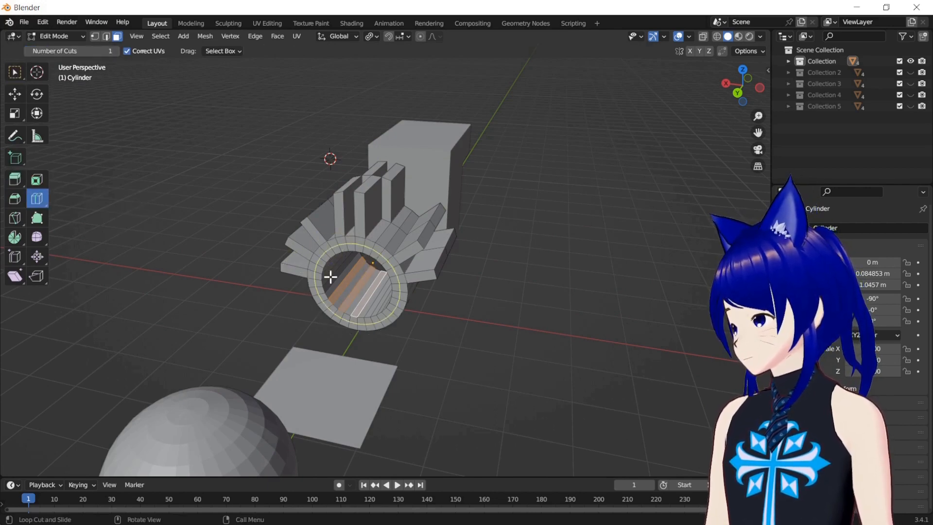
click(356, 291)
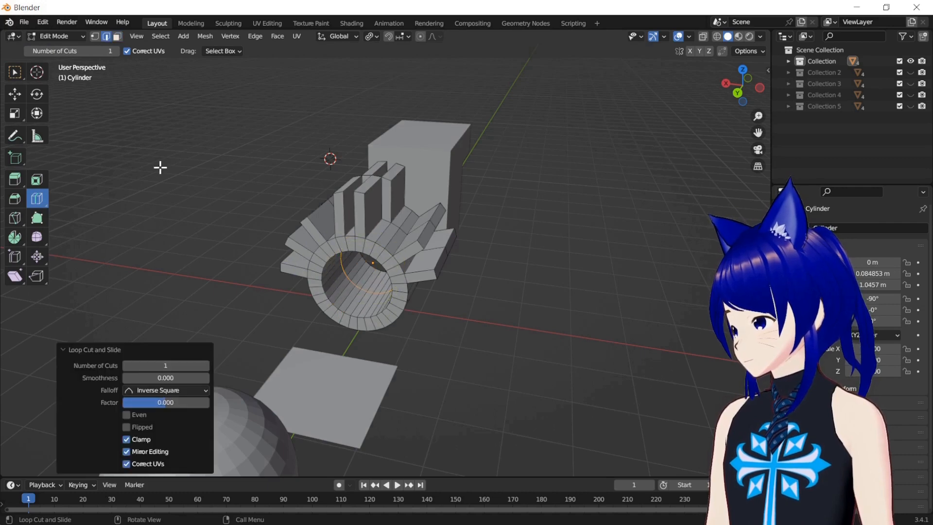
Step: Switch to face selection and select four staggered faces on the cylinder's inner wall, on both sides of the new loop cut
click(116, 36)
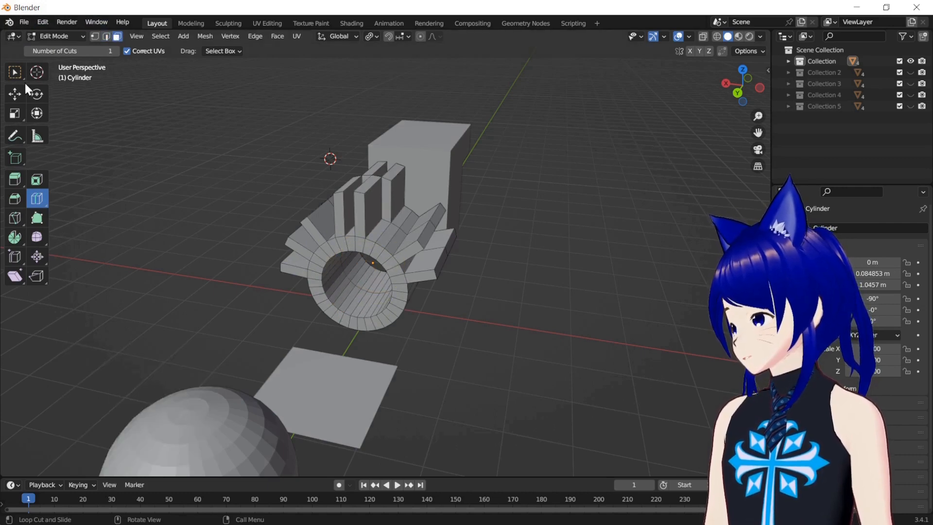
click(14, 74)
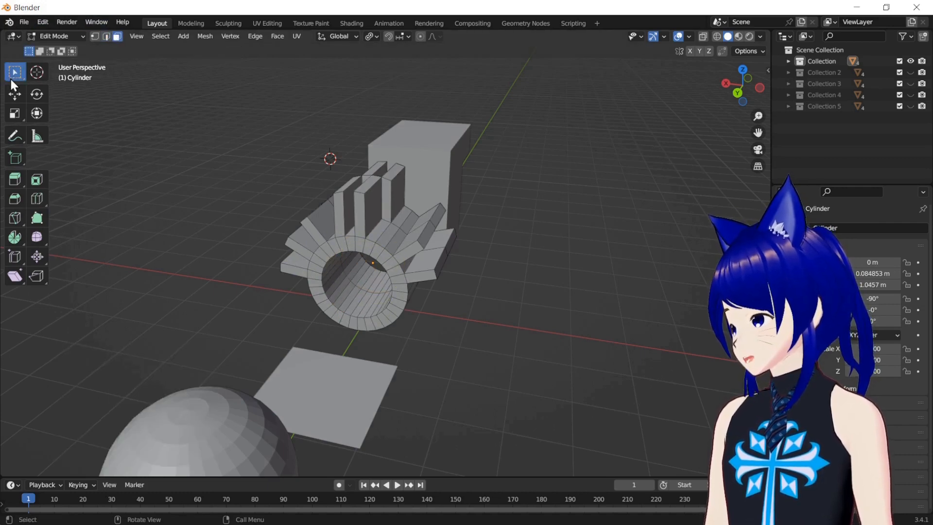
shift+click(362, 281)
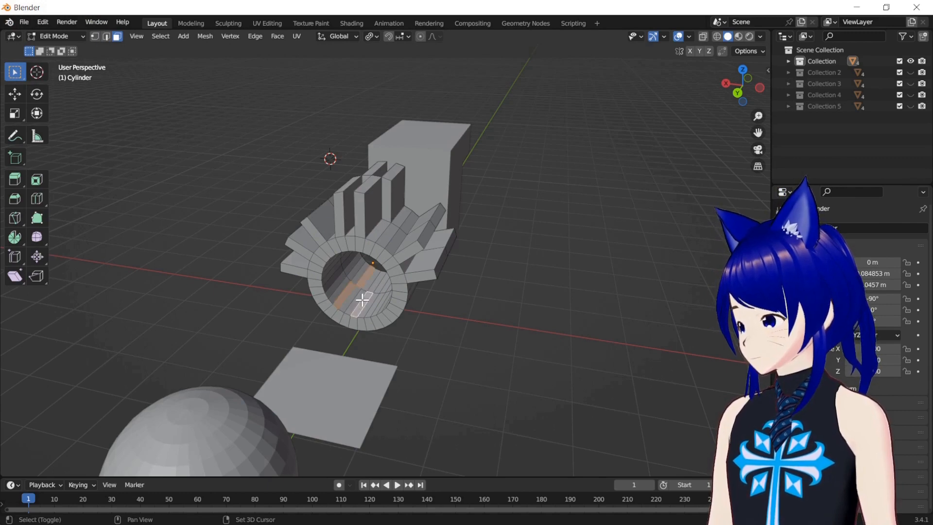
shift+click(374, 288)
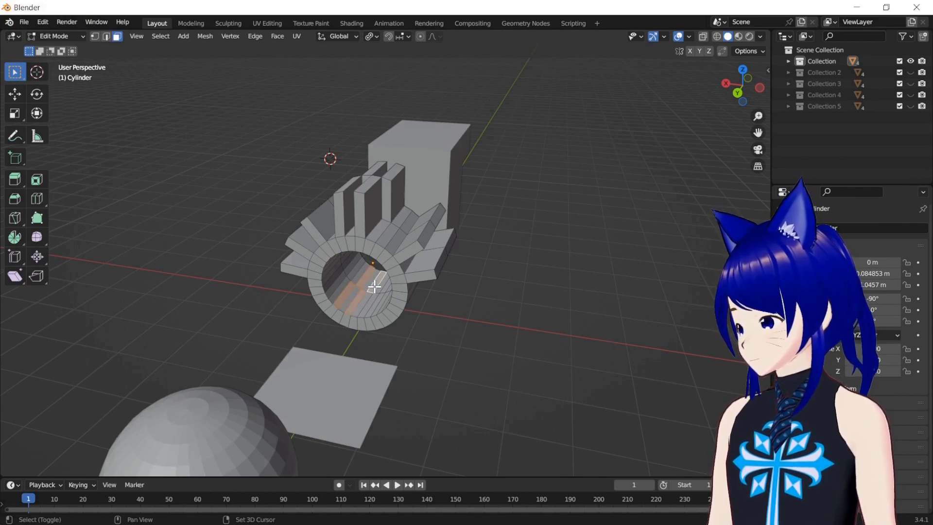
Step: Try to bevel the four selected faces on the cylinder's inner wall by about 0.009 m
click(16, 197)
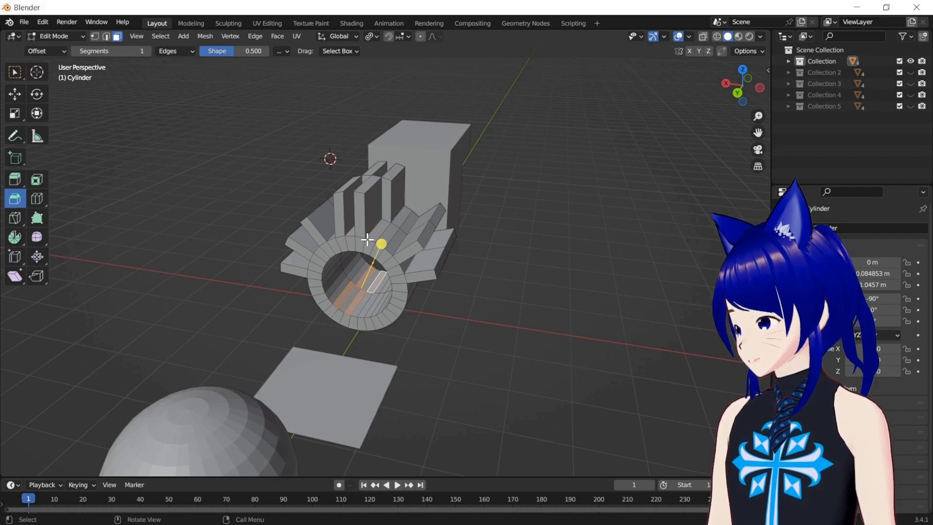
mouse_move(380, 243)
mouse_down()
mouse_move(388, 225)
mouse_move(373, 247)
mouse_move(384, 225)
mouse_move(378, 237)
mouse_up()
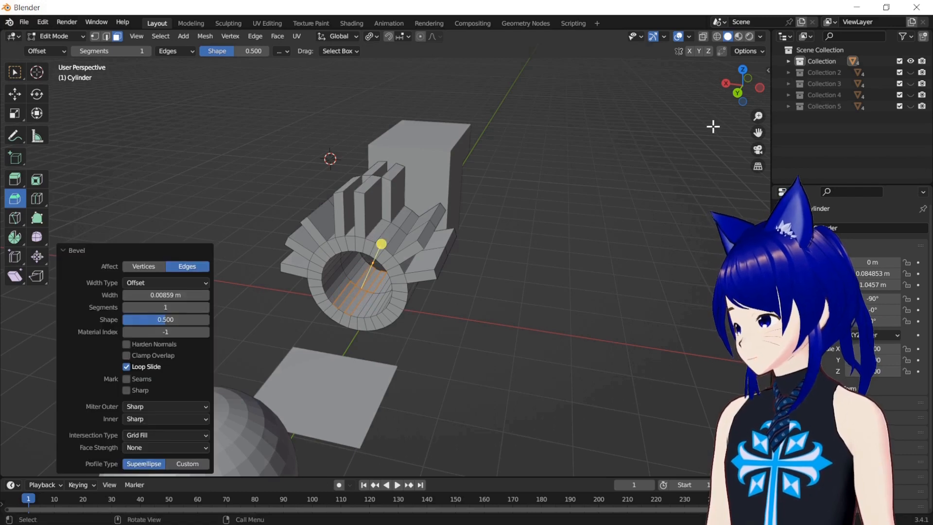
mouse_move(741, 95)
mouse_down()
mouse_move(752, 73)
mouse_move(746, 90)
mouse_up()
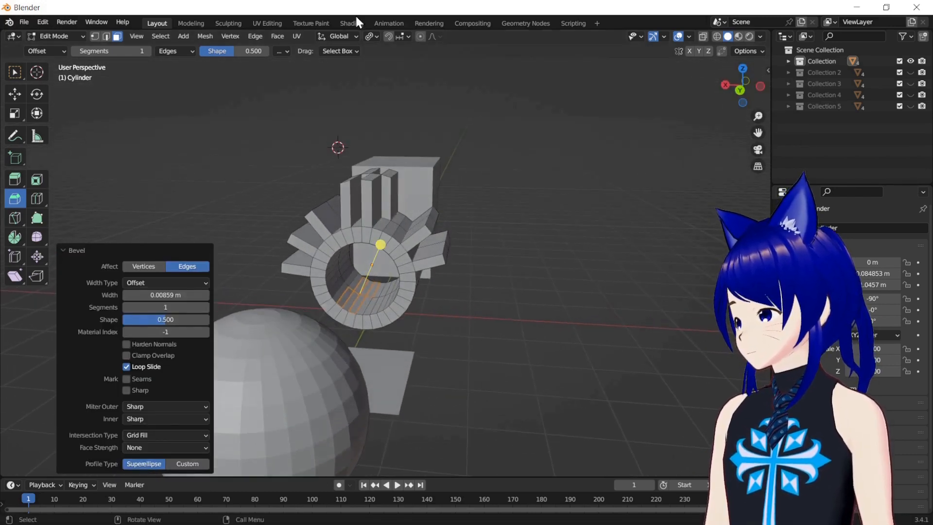
Step: Set the transform pivot point to Median Point and undo the bevel on the inner wall faces
click(378, 36)
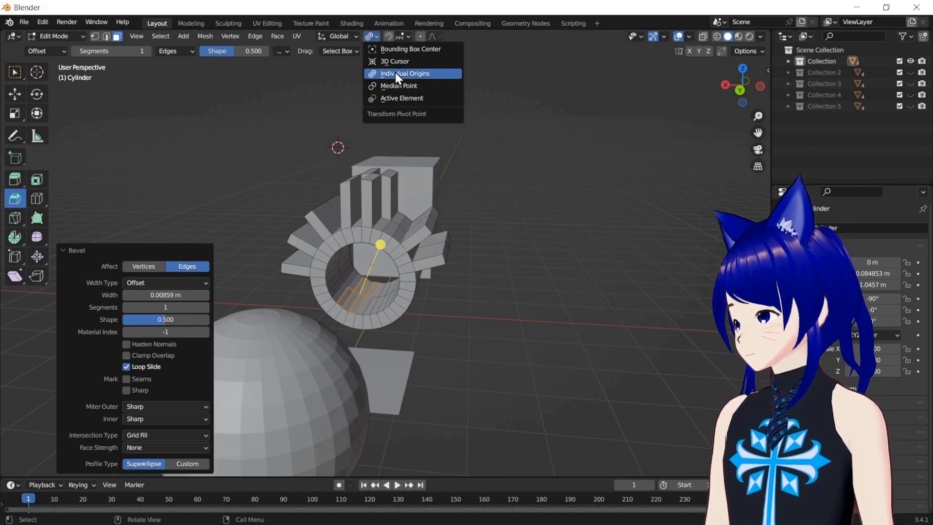
click(396, 88)
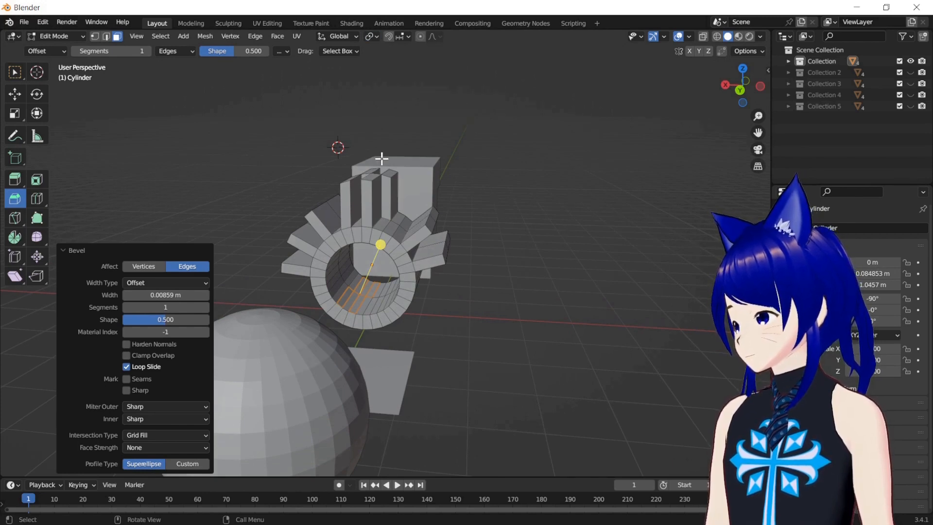
mouse_move(380, 243)
mouse_down()
mouse_move(386, 224)
mouse_move(377, 248)
mouse_up()
key(ctrl+z)
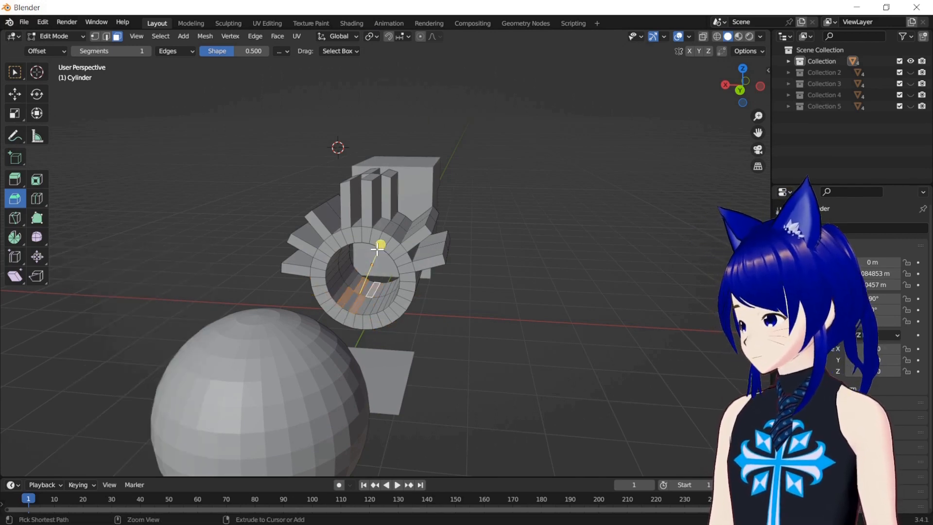
Step: Try the bevel on the inner wall faces again with the Median Point pivot and undo it
click(372, 36)
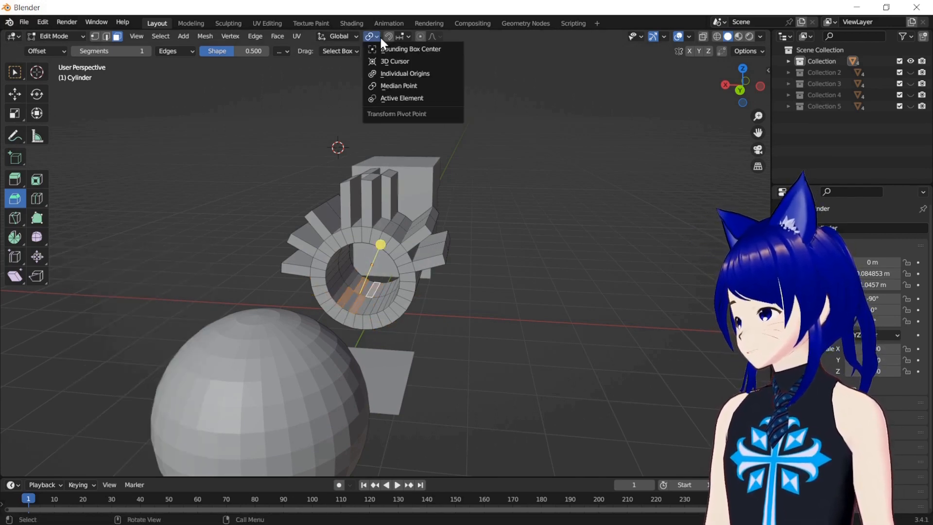
click(386, 85)
mouse_move(380, 244)
mouse_down()
mouse_move(387, 233)
mouse_move(379, 248)
mouse_up()
click(377, 254)
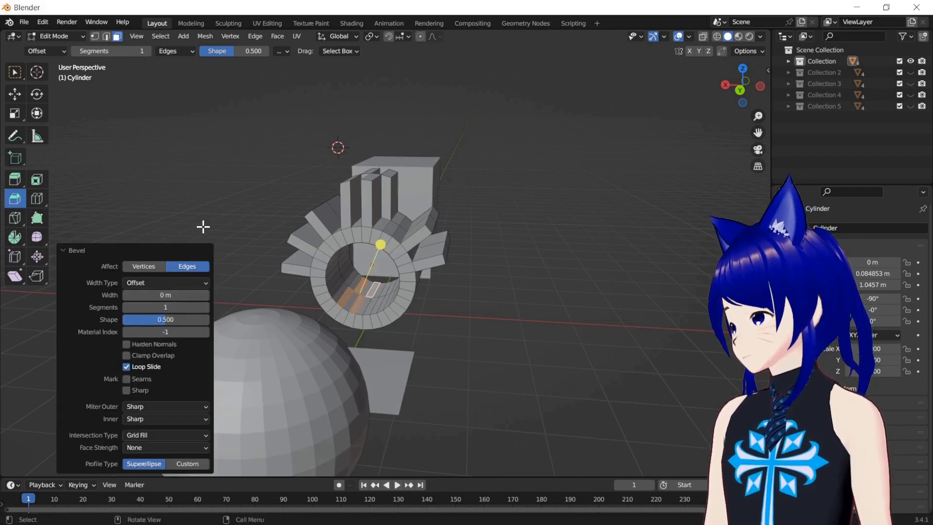
key(ctrl+z)
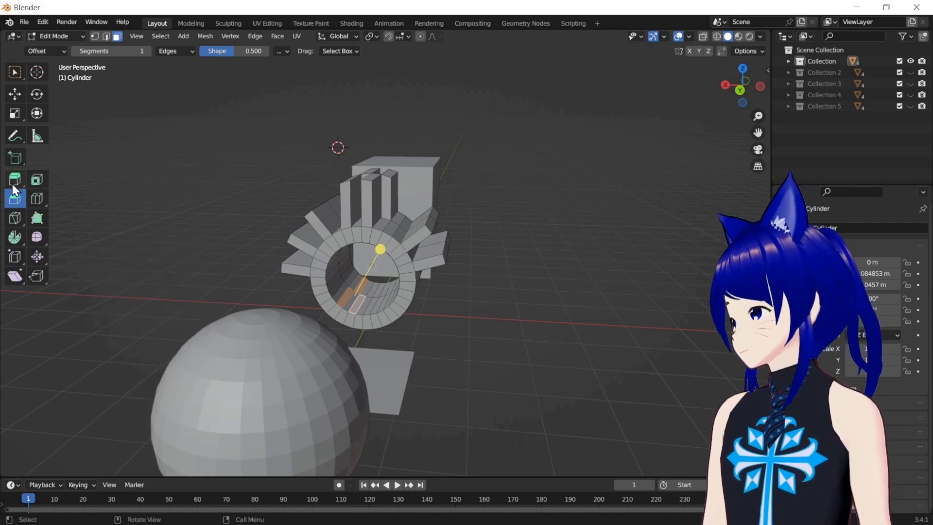
Step: Reselect the fourth inner wall face and extrude the four faces about 0.45 m into the cylinder's bore, leaving Flip Normals off
click(35, 182)
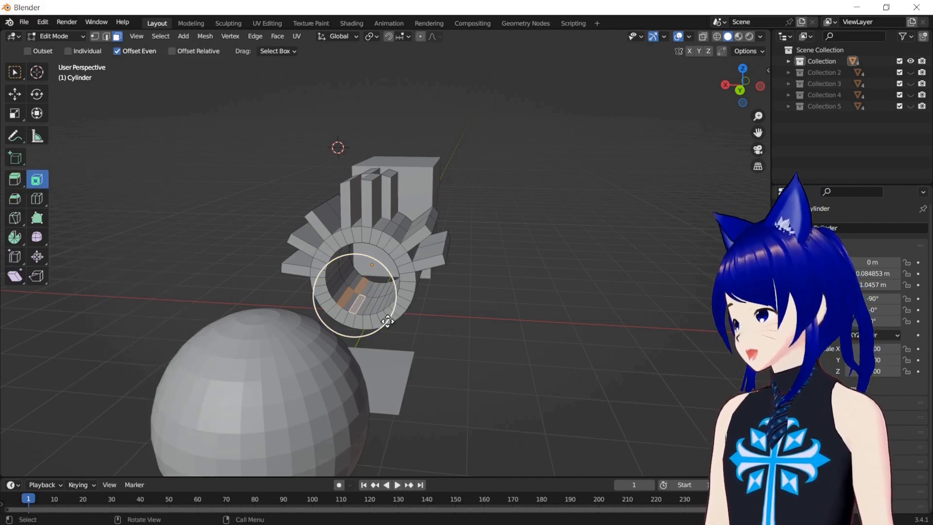
shift+click(369, 291)
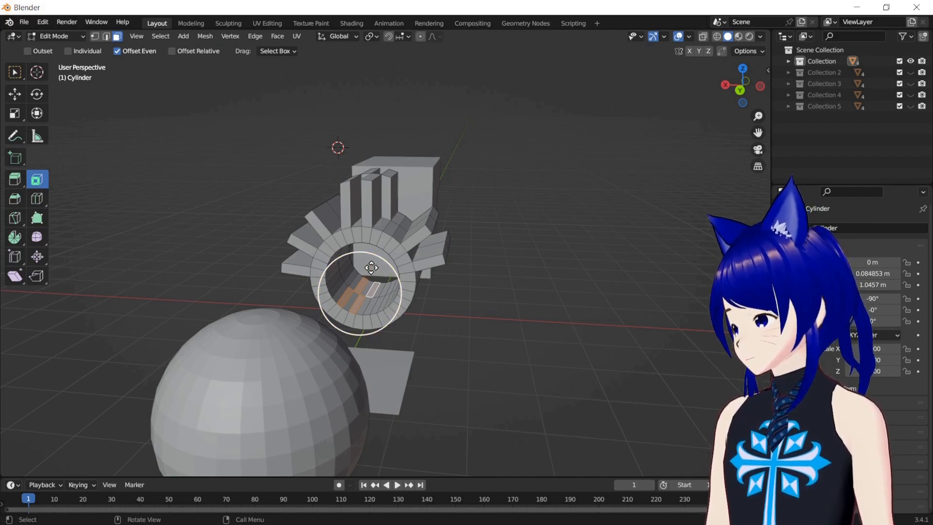
click(14, 180)
drag(374, 257, 384, 237)
click(126, 368)
click(124, 368)
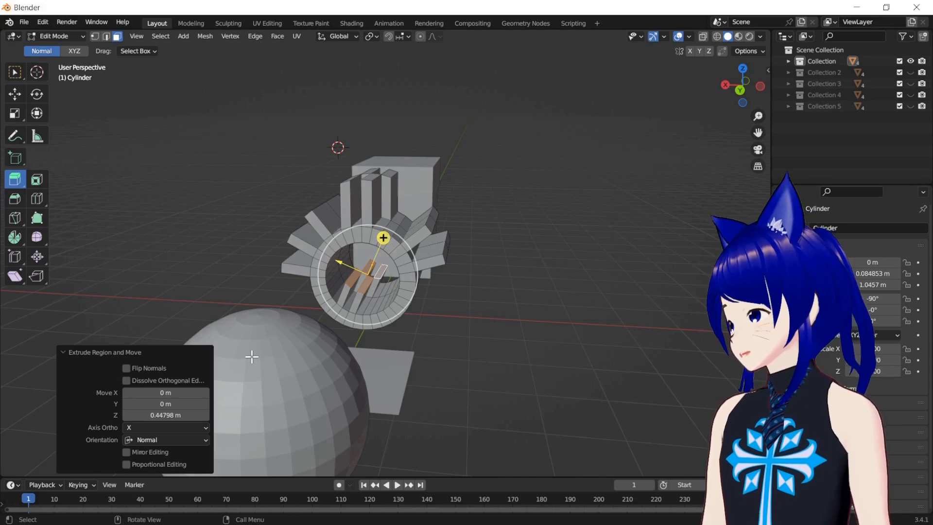
Step: Put the plane into Edit Mode and extrude its face upward by about 0.88 m
drag(747, 92, 14, 51)
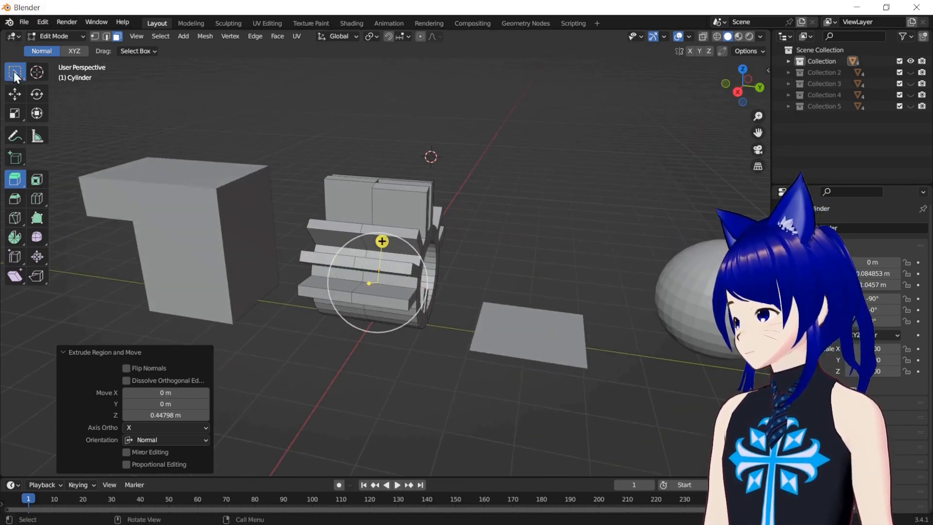
click(15, 72)
key(Tab)
click(558, 324)
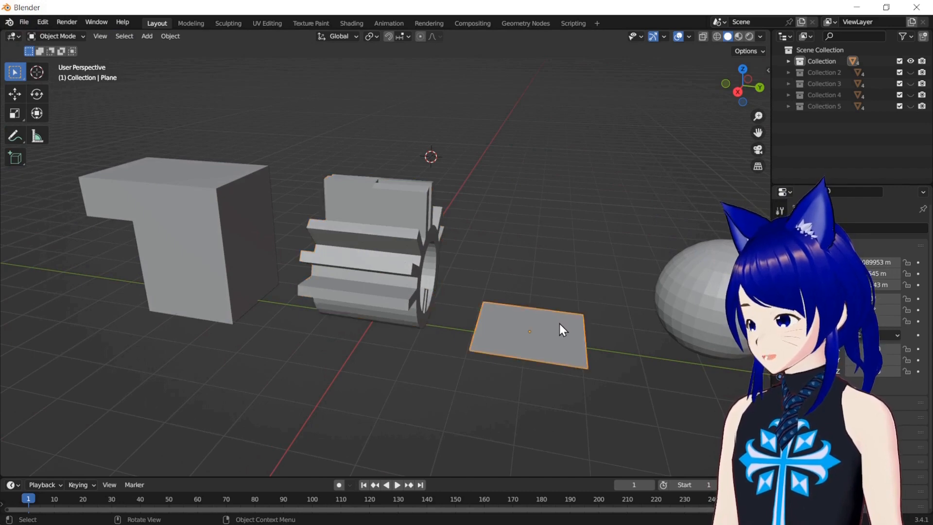
key(Tab)
click(15, 179)
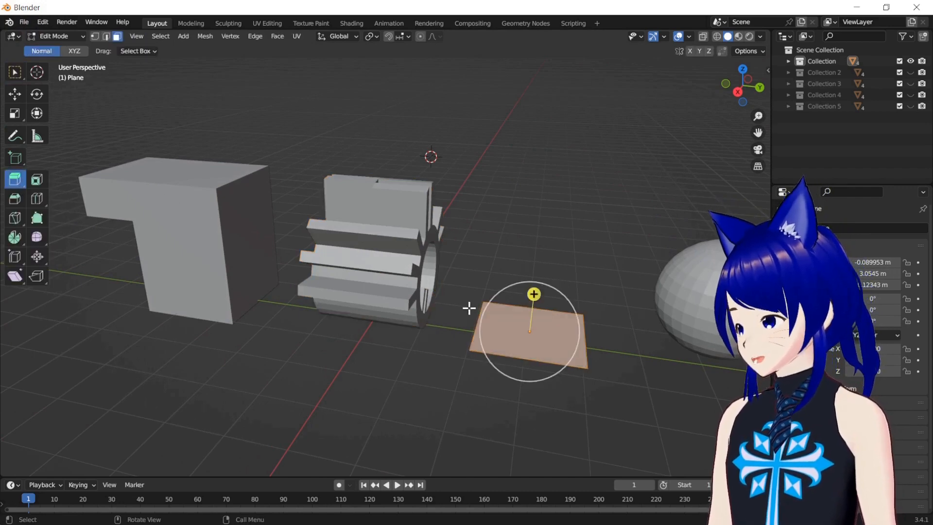
drag(535, 293, 540, 249)
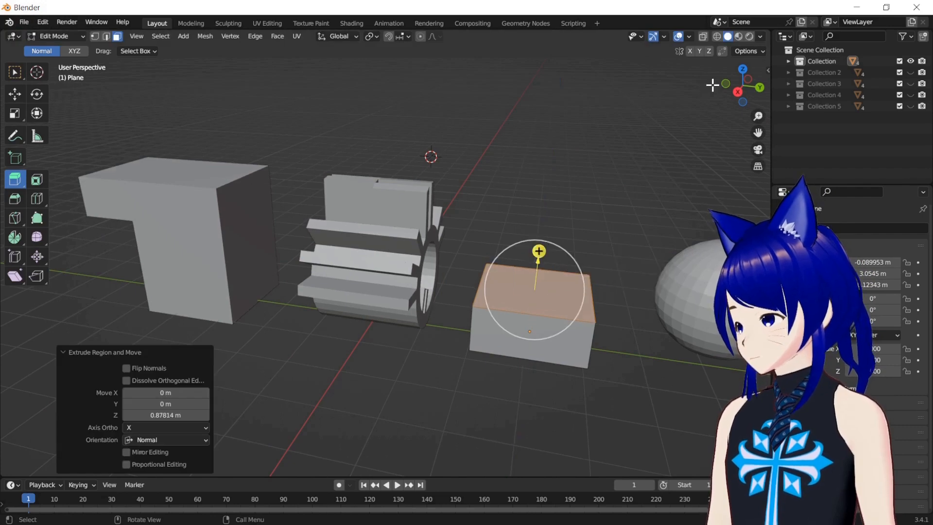
Step: Put the sphere into Edit Mode with all its faces selected and set the transform pivot point to Individual Origins
key(Tab)
click(693, 297)
key(Tab)
drag(758, 129, 542, 122)
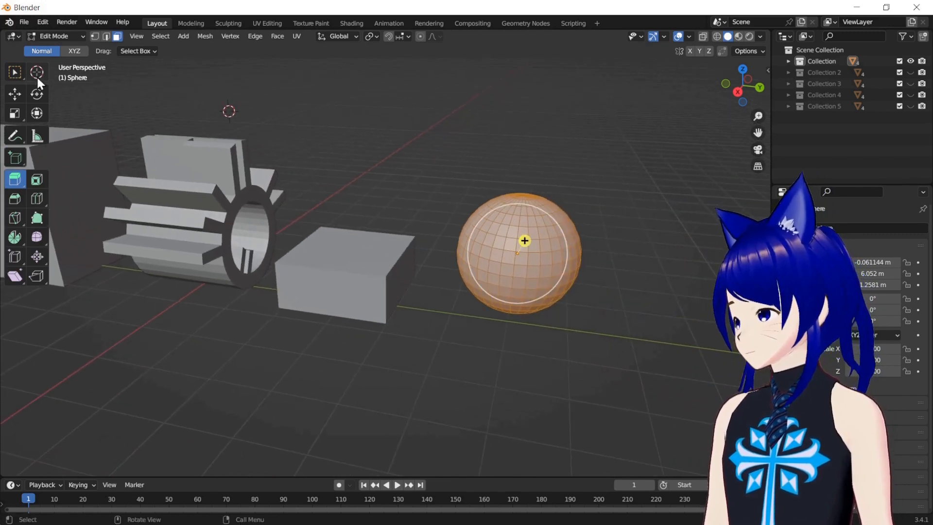
click(375, 37)
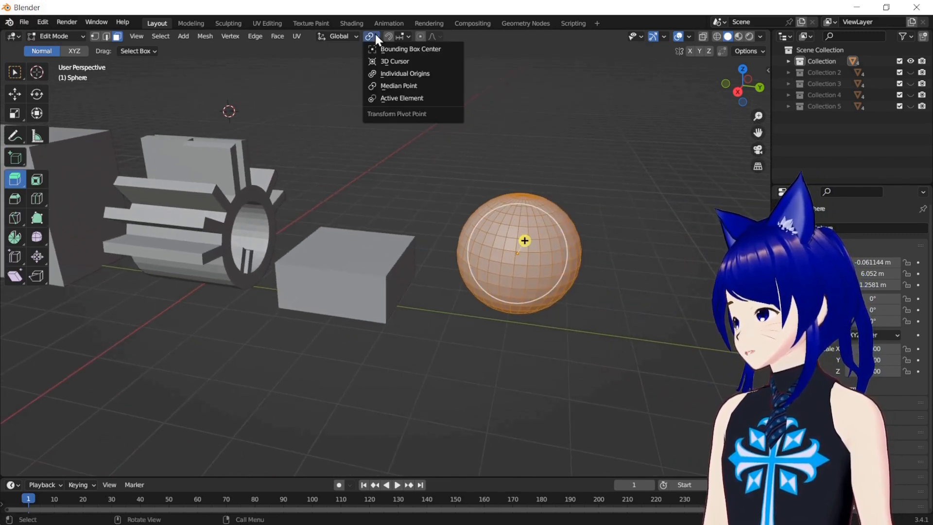
click(410, 76)
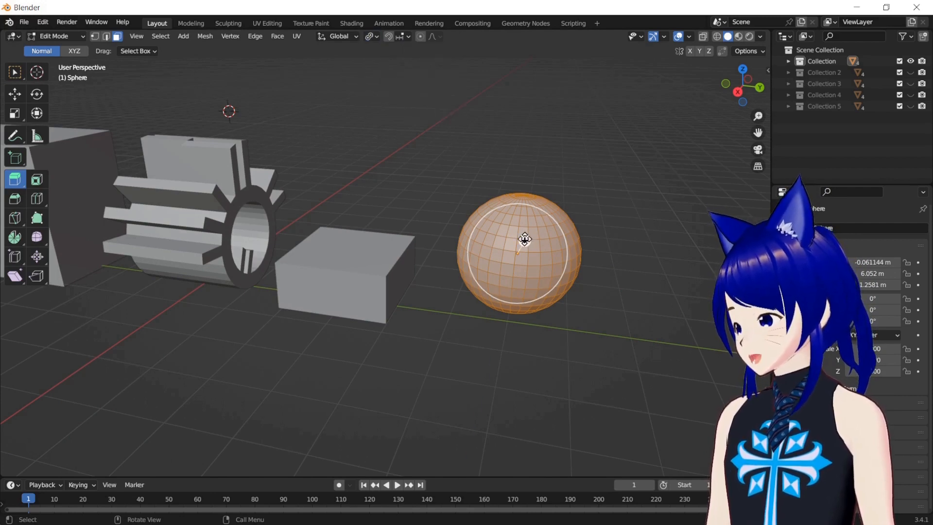
Step: Try to extrude all of the sphere's faces by 3.325 m, undo the extrusion and return the sphere to Edit Mode
key(e)
click(582, 200)
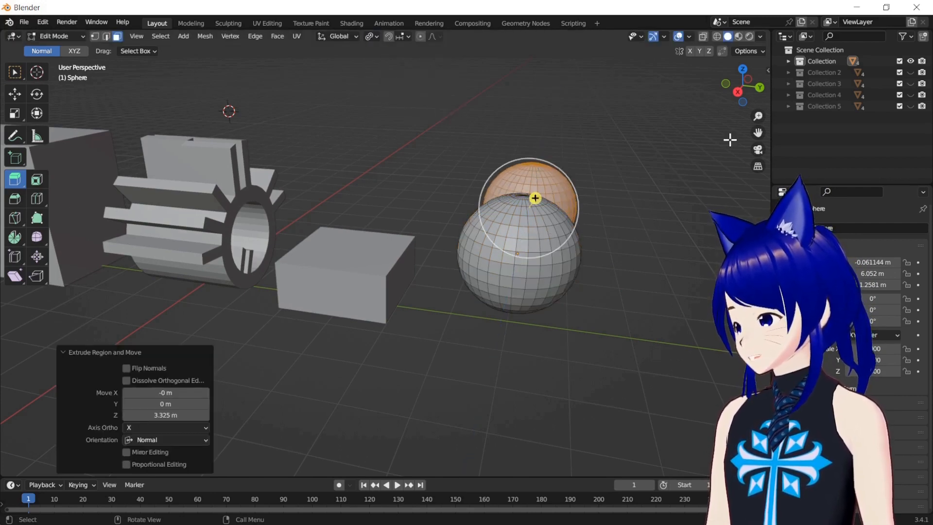
drag(757, 130, 644, 196)
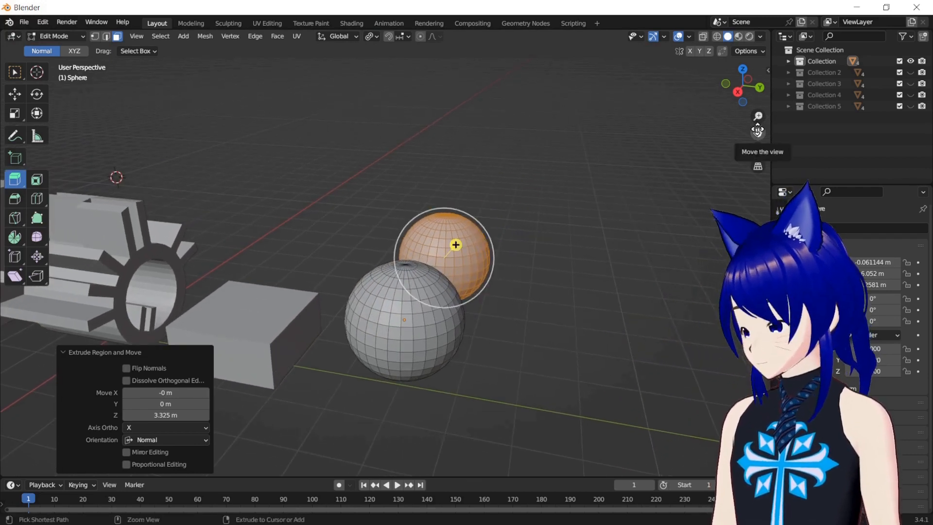
key(ctrl+z)
key(ctrl+z)
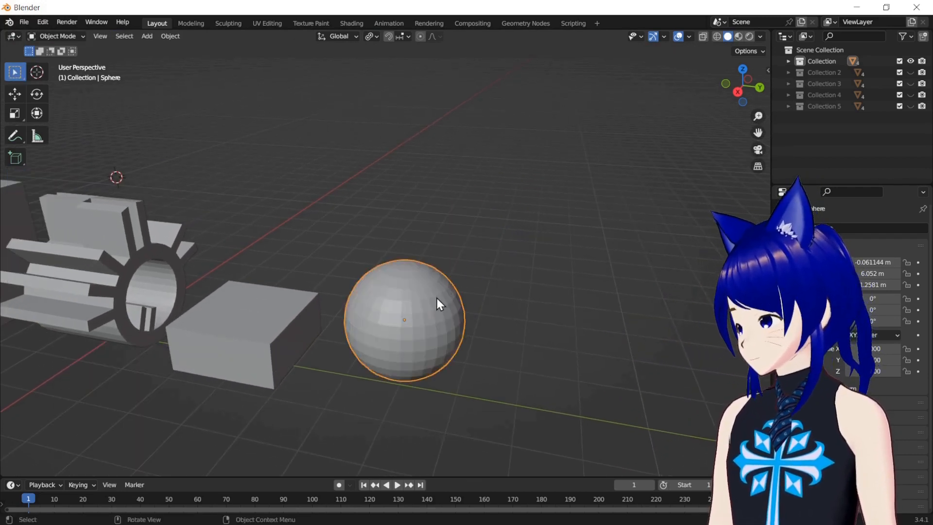
key(Tab)
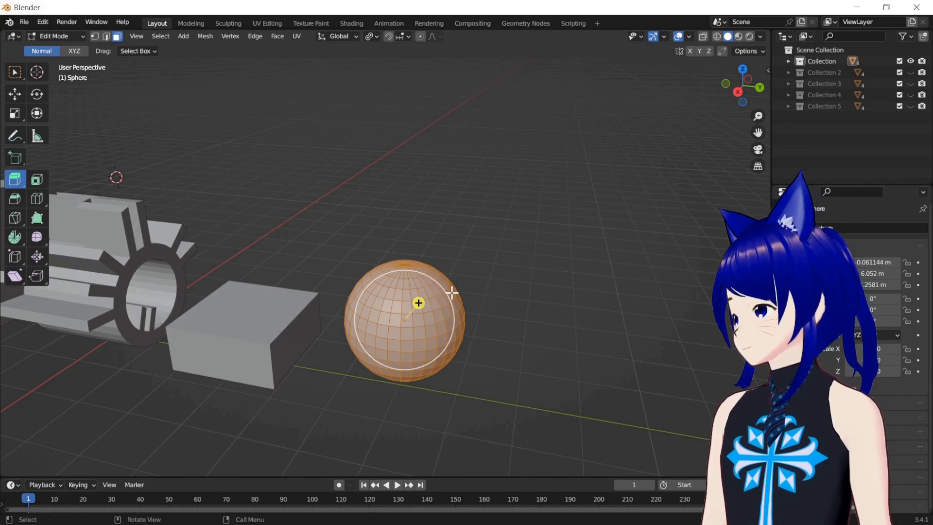
Step: Select an arch of adjoining faces on the sphere's side and extrude them about 0.30 m into the sphere
click(412, 324)
shift+click(421, 306)
shift+click(422, 294)
shift+click(431, 292)
shift+click(438, 307)
shift+click(439, 315)
mouse_move(441, 292)
mouse_down()
mouse_move(458, 292)
mouse_move(440, 300)
mouse_up()
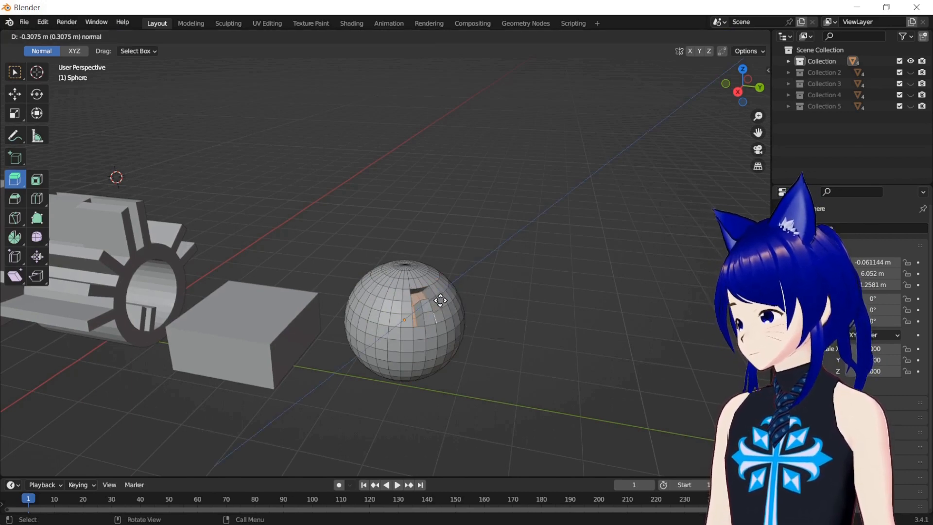
drag(441, 300, 439, 300)
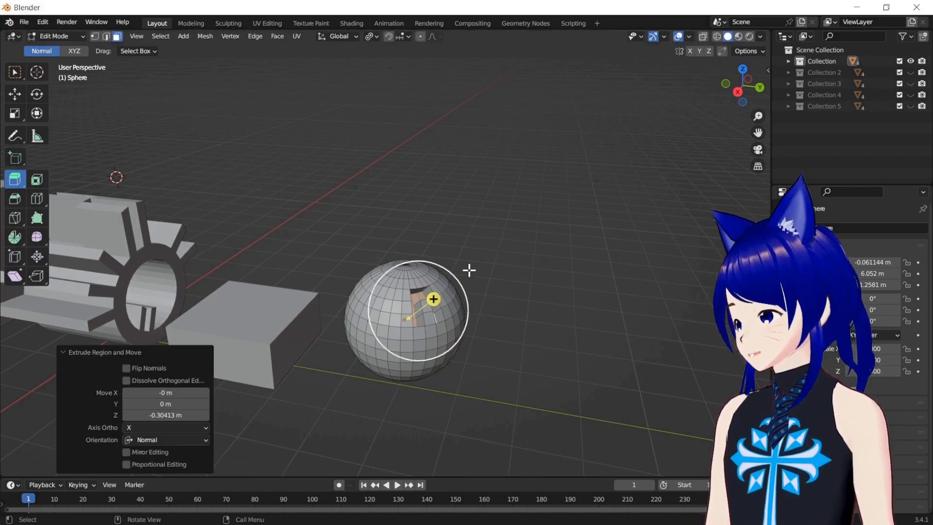
Step: Select several separate triangular faces around the sphere's top pole and extrude them upward by about 0.44 m
drag(734, 95, 759, 86)
mouse_move(758, 133)
mouse_down()
mouse_move(759, 106)
mouse_move(772, 97)
mouse_move(757, 131)
mouse_up()
drag(735, 92, 744, 102)
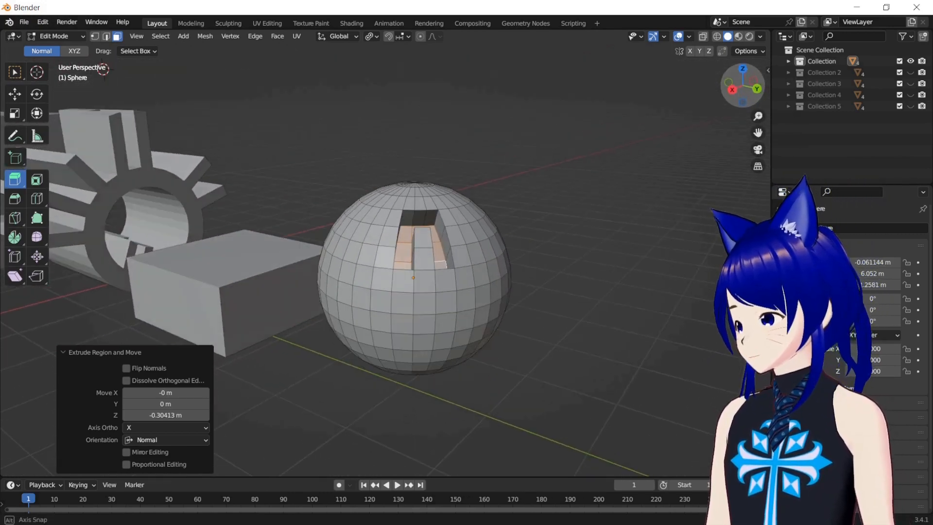
mouse_move(103, 68)
mouse_down()
mouse_move(44, 62)
mouse_move(98, 60)
mouse_up()
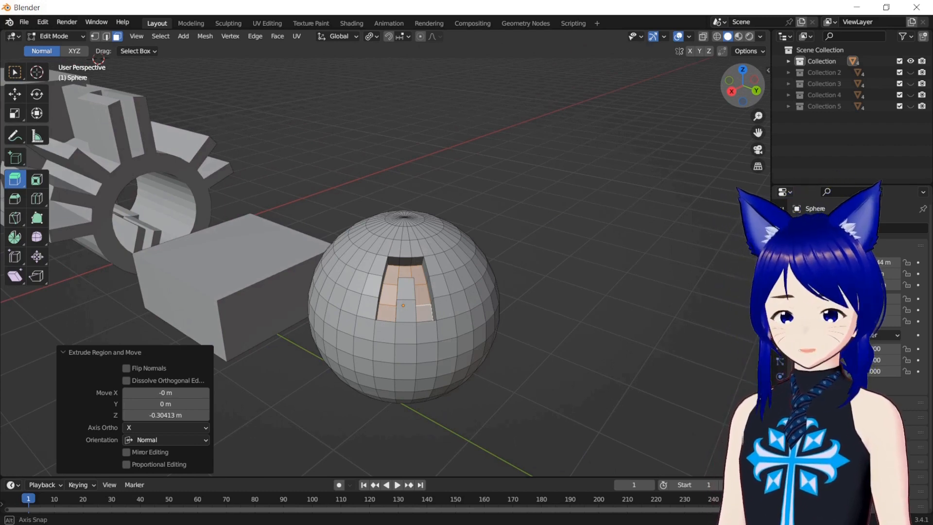
drag(98, 59, 379, 227)
click(377, 246)
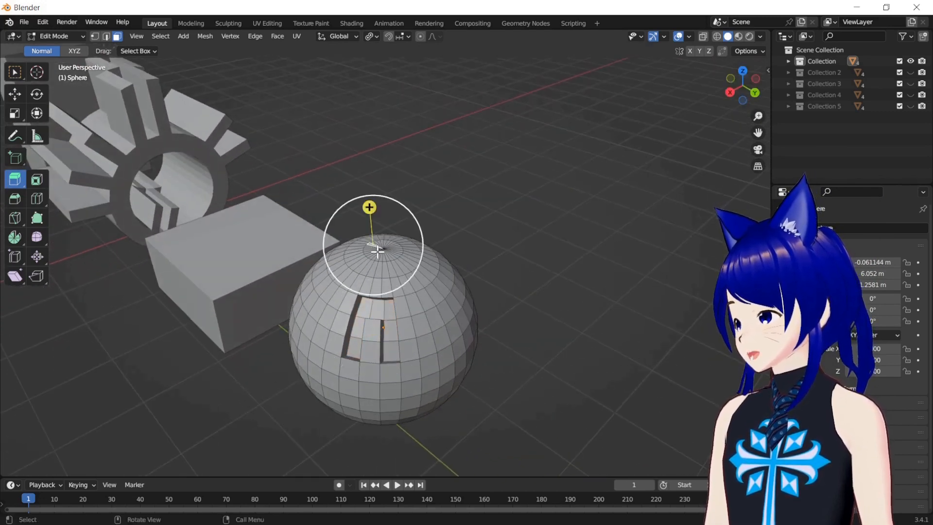
shift+drag(386, 244, 392, 251)
shift+click(389, 247)
shift+click(395, 252)
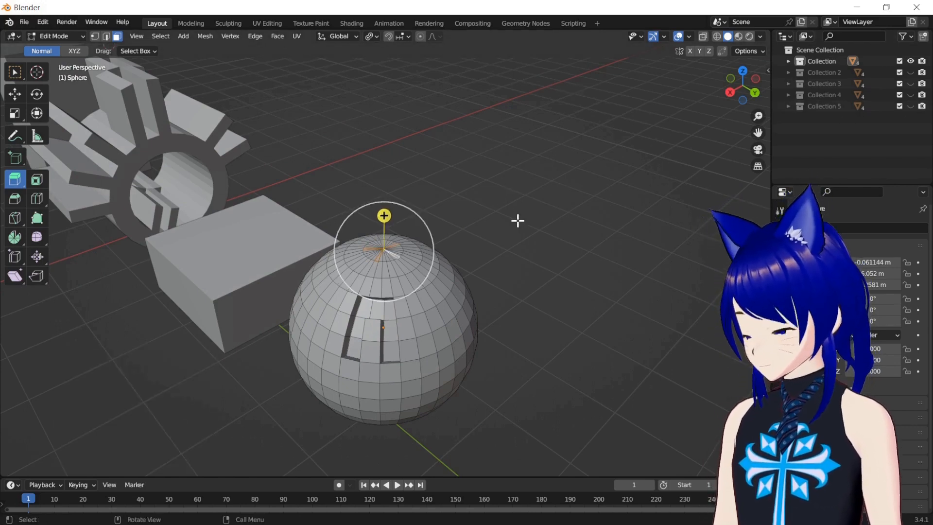
drag(384, 216, 385, 173)
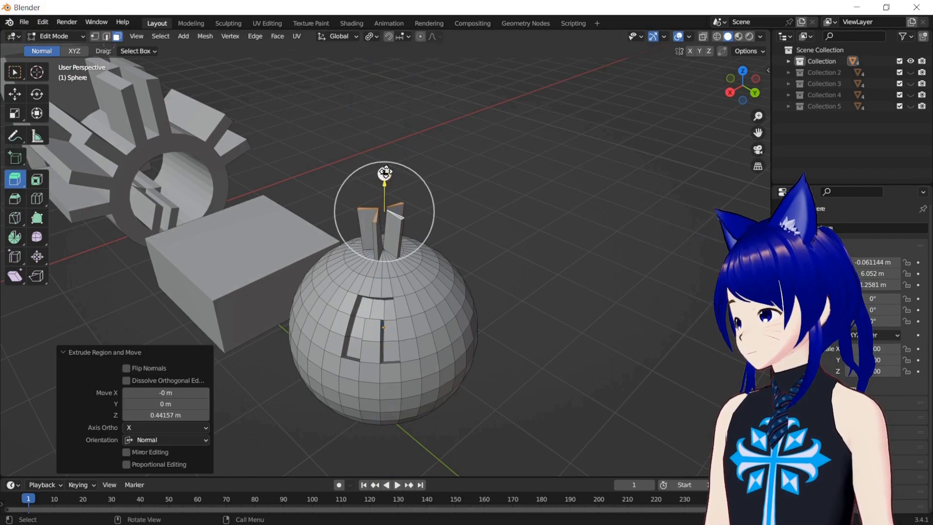
mouse_move(736, 89)
mouse_down()
mouse_move(729, 107)
mouse_move(727, 63)
mouse_move(644, 86)
mouse_move(626, 50)
mouse_move(750, 80)
mouse_move(735, 101)
mouse_up()
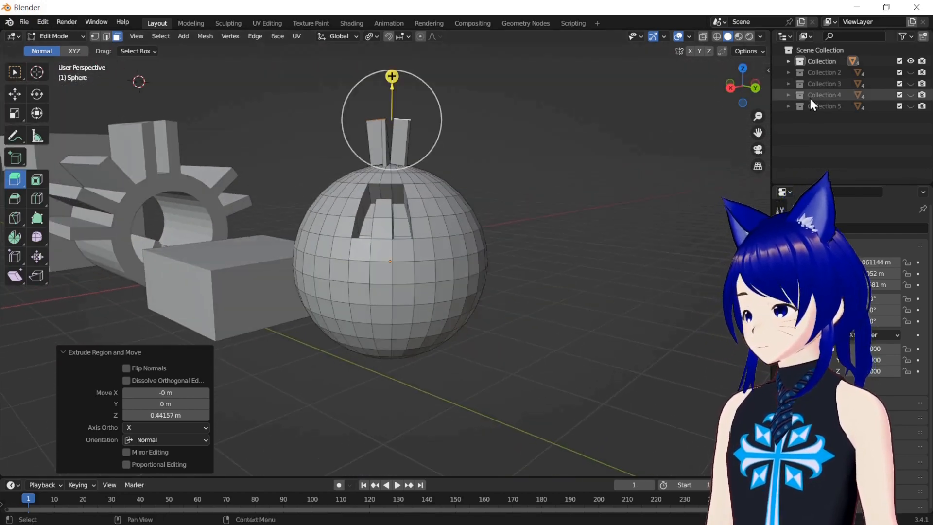
Step: Hide Collection, return to Object Mode and make Collection 2 visible
click(911, 61)
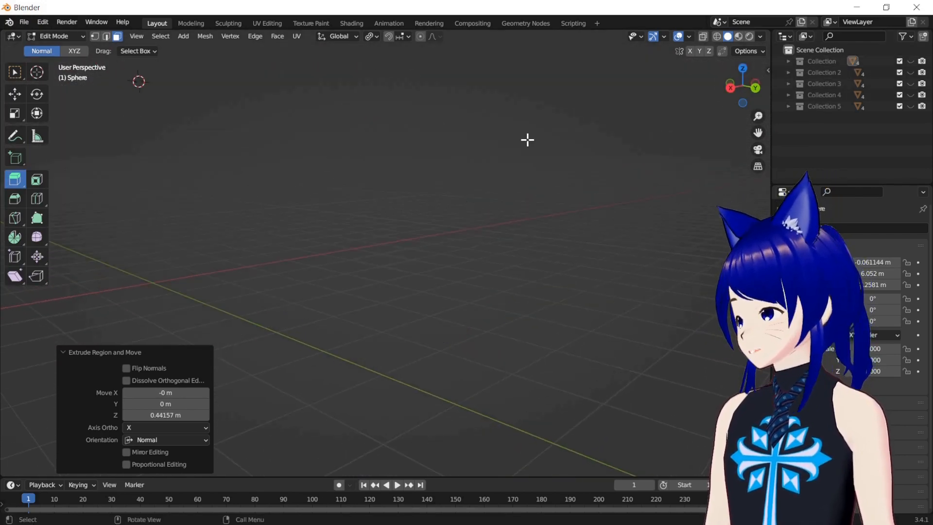
key(Tab)
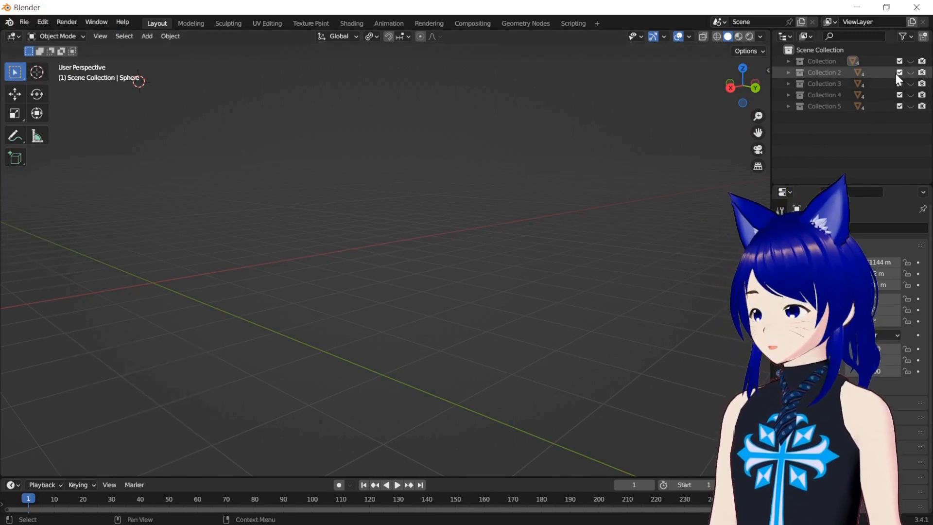
click(910, 73)
Step: Put the cube into Edit Mode and extrude its top face upward by about 0.09 m with Extrude Manifold
drag(727, 90, 931, 112)
drag(760, 113, 760, 134)
click(151, 233)
key(Tab)
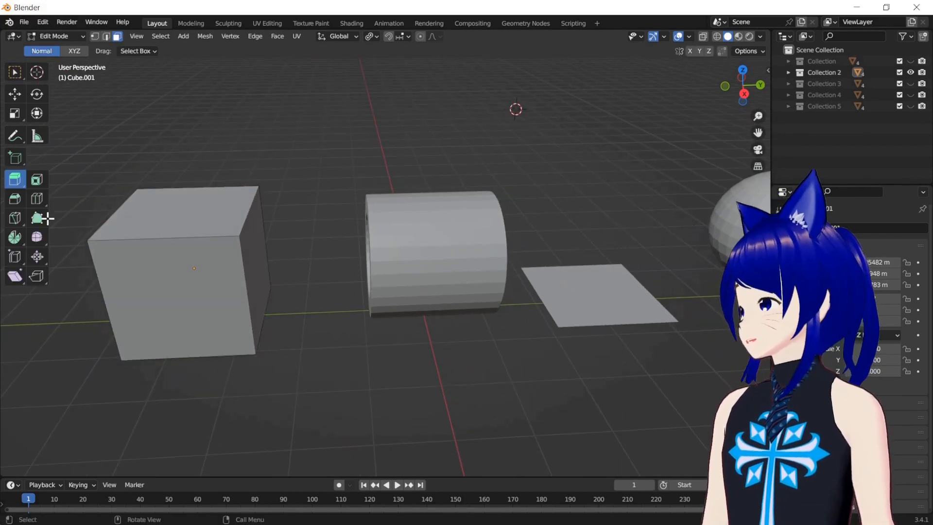
click(20, 179)
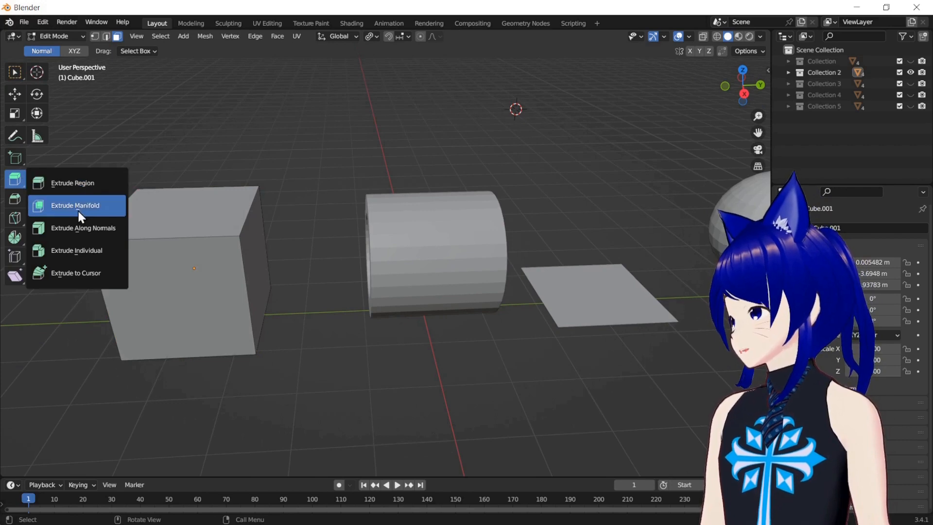
click(77, 209)
click(158, 218)
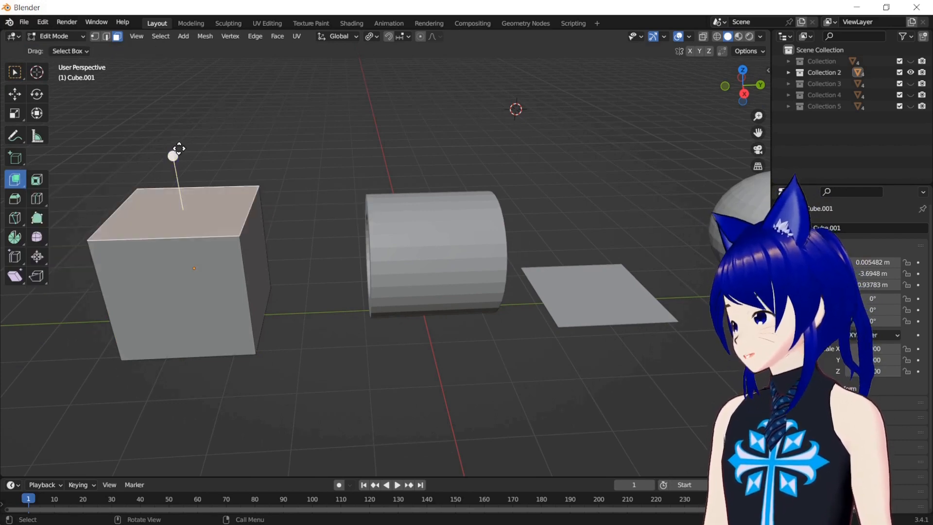
mouse_move(175, 156)
mouse_down()
mouse_move(177, 109)
mouse_move(187, 209)
mouse_move(166, 83)
mouse_move(184, 183)
mouse_move(183, 101)
mouse_move(180, 85)
mouse_move(188, 191)
mouse_move(179, 146)
mouse_up()
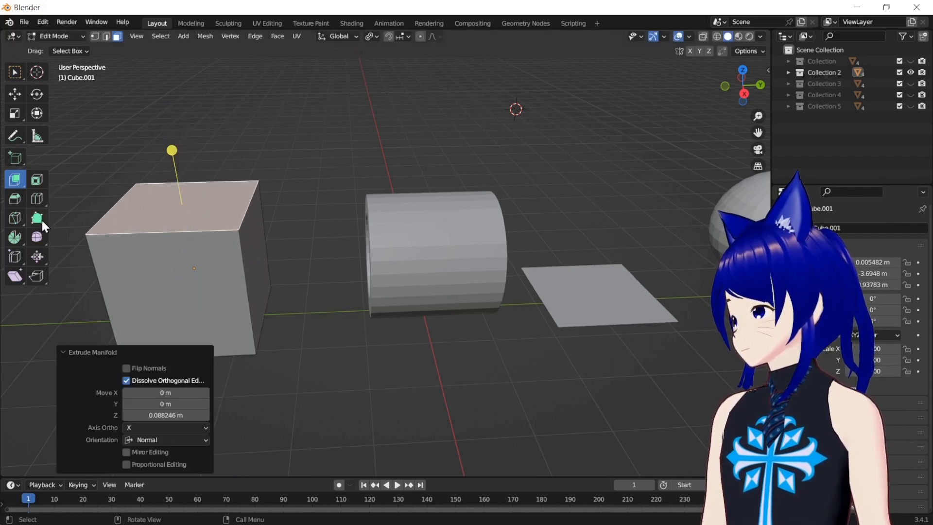
Step: Halve the cube with a single centred loop cut and push one half of its top face down about 0.82 m with Extrude Manifold
click(37, 198)
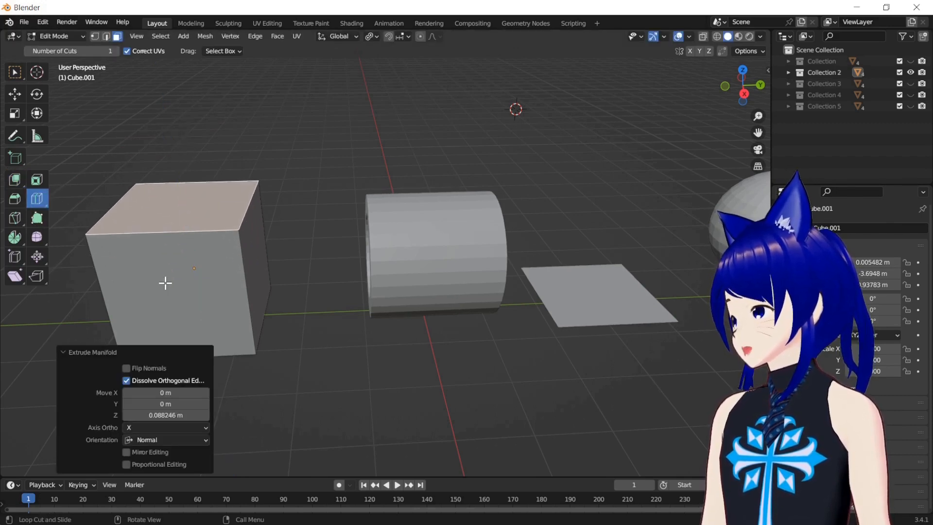
click(184, 225)
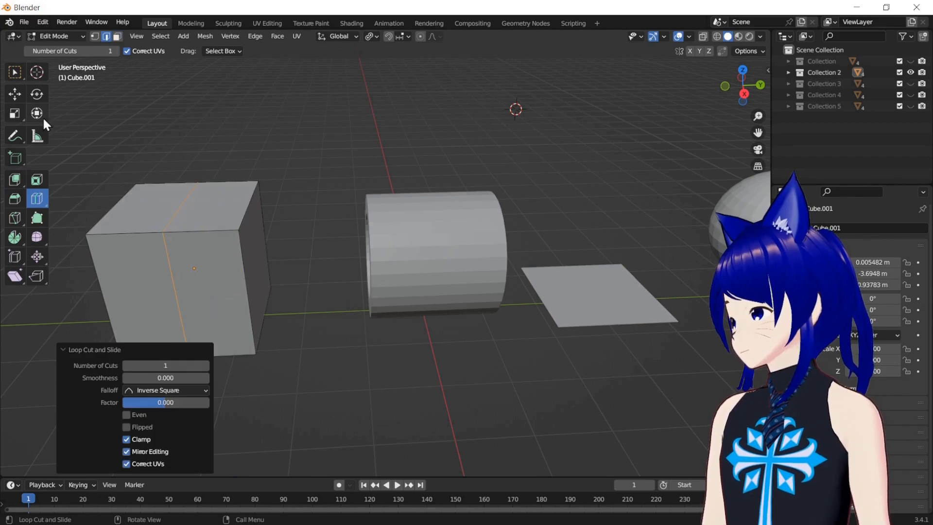
click(18, 178)
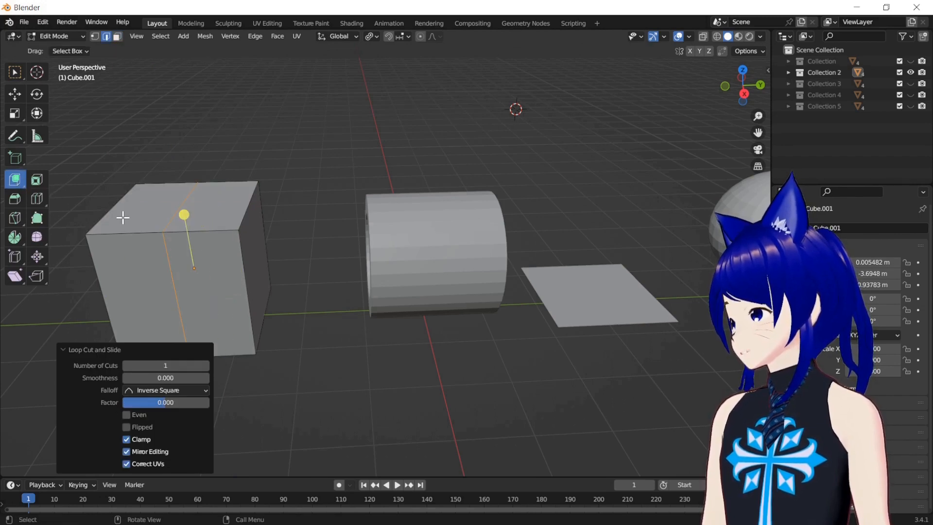
click(153, 205)
click(117, 37)
click(160, 190)
drag(138, 151, 180, 193)
middle_drag(388, 266, 387, 266)
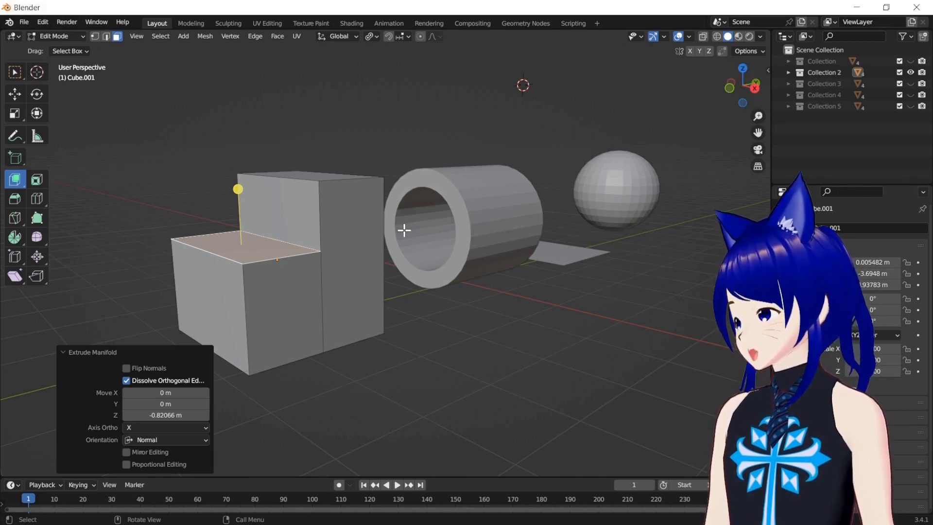
Step: Try to add a horizontal loop cut to the side of the block's taller half, and undo it
click(35, 199)
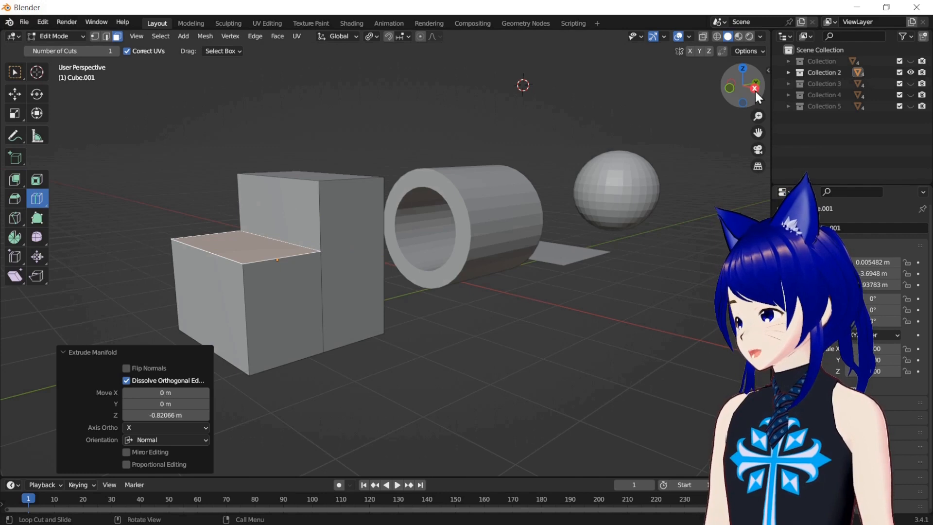
drag(755, 90, 725, 90)
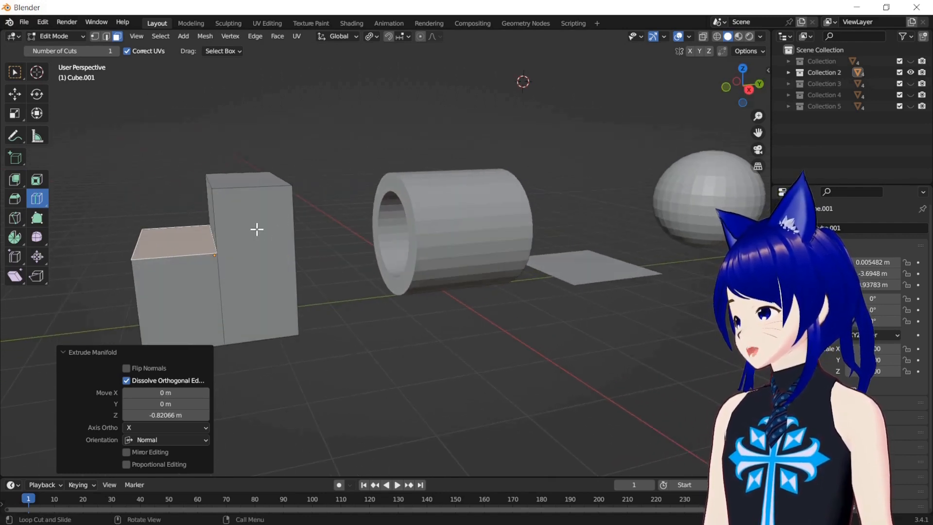
click(288, 225)
drag(739, 83, 714, 84)
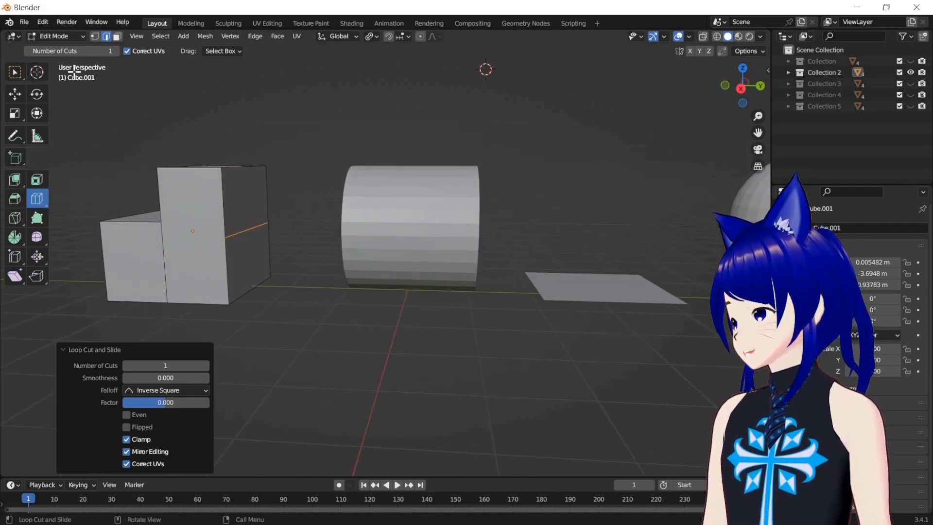
click(95, 37)
click(14, 72)
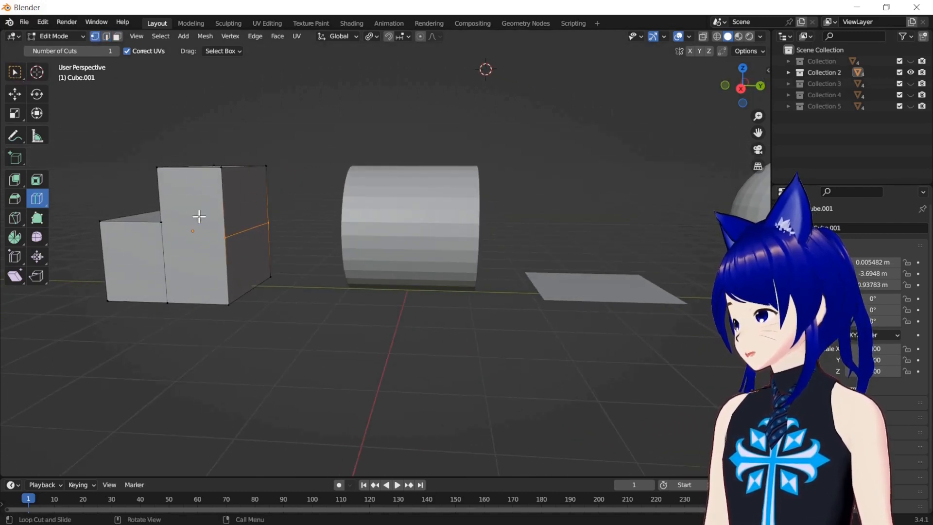
click(16, 74)
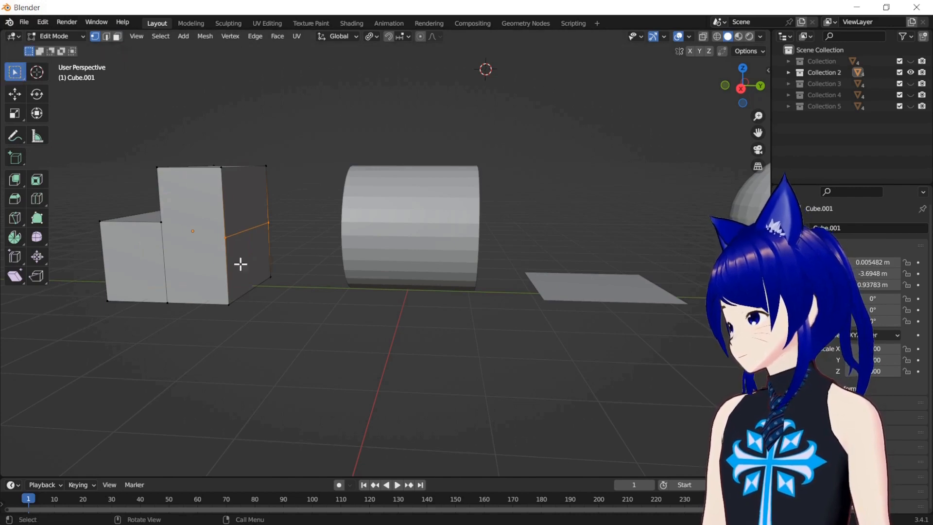
key(3)
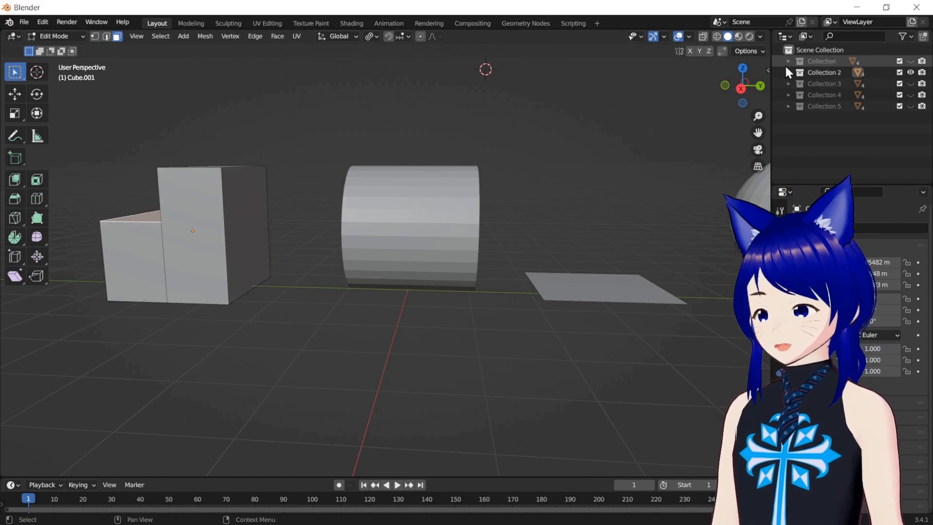
Step: Adjust the step's top face slightly with Extrude Manifold, and push the upright wall face about 0.65 m into the taller half
drag(740, 92, 816, 96)
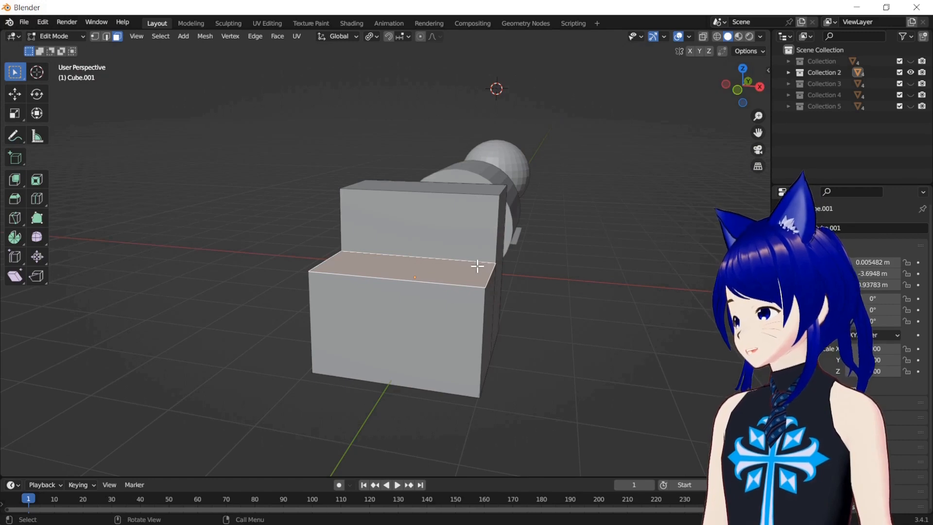
drag(738, 92, 270, 117)
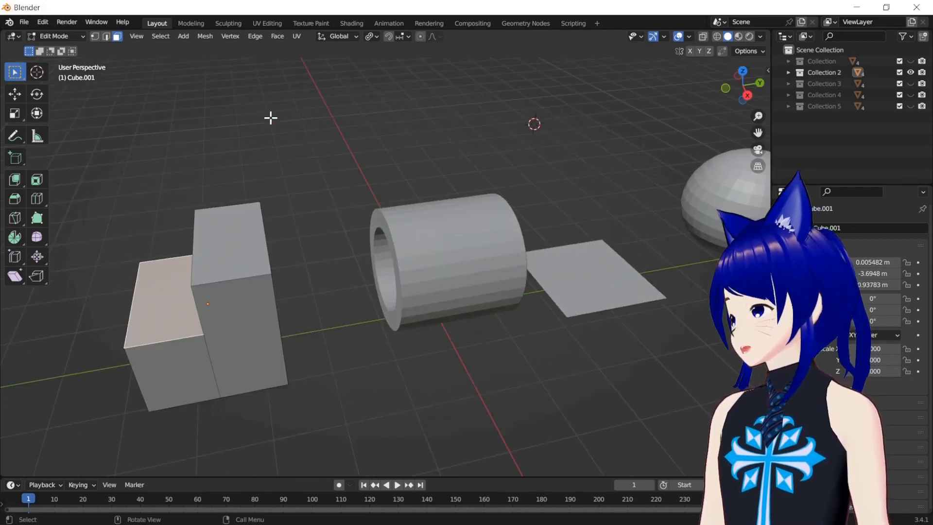
click(17, 179)
mouse_move(156, 247)
mouse_down()
mouse_move(158, 160)
mouse_move(170, 241)
mouse_up()
drag(736, 93, 729, 101)
click(270, 201)
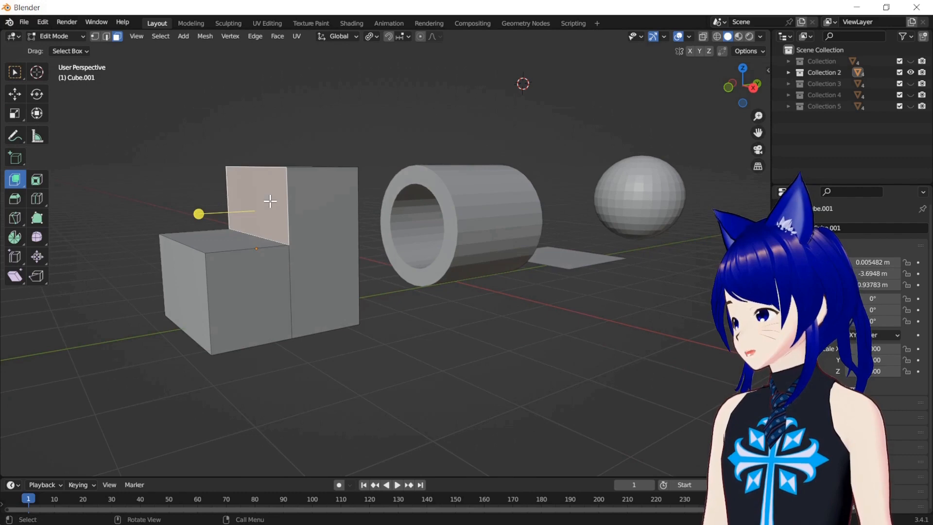
drag(198, 210, 236, 199)
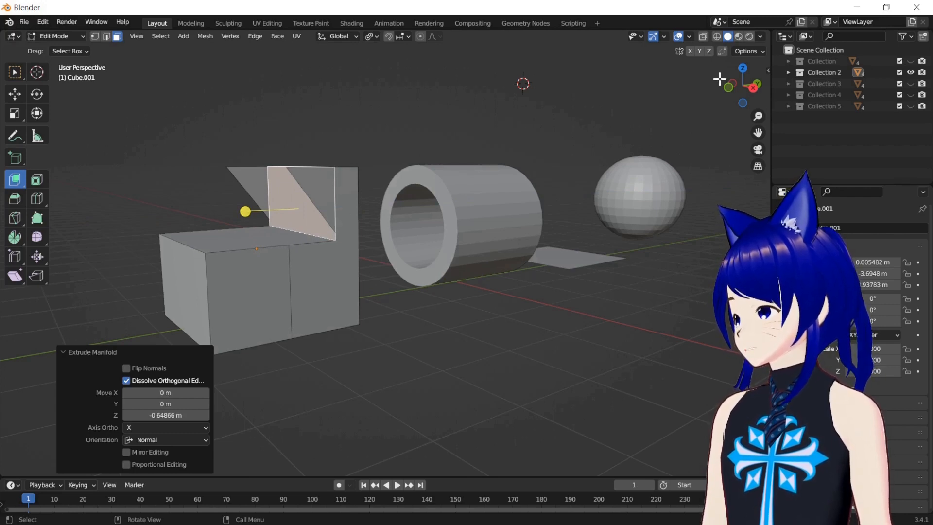
Step: Switch from the cube to editing the hollow cylinder and extrude one outer wall face outward by about 0.87 m with Extrude Manifold
drag(727, 90, 578, 176)
key(Tab)
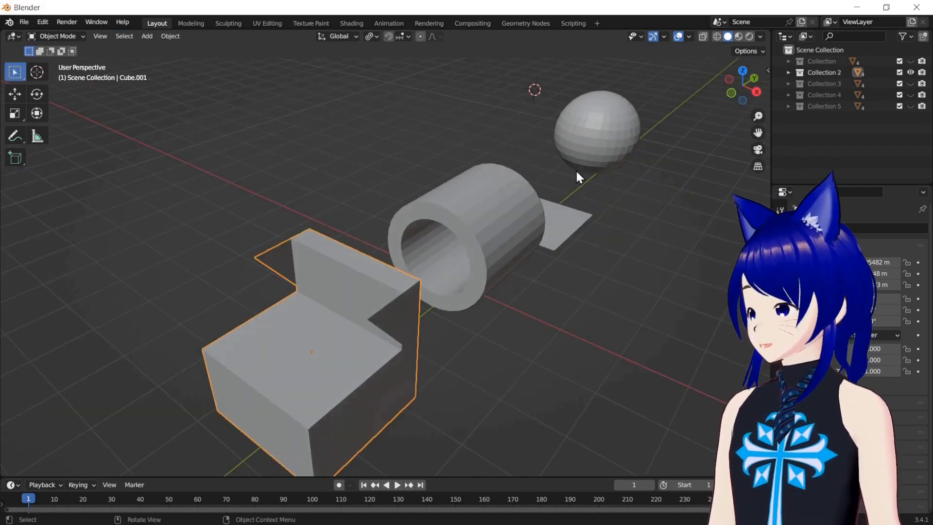
click(480, 213)
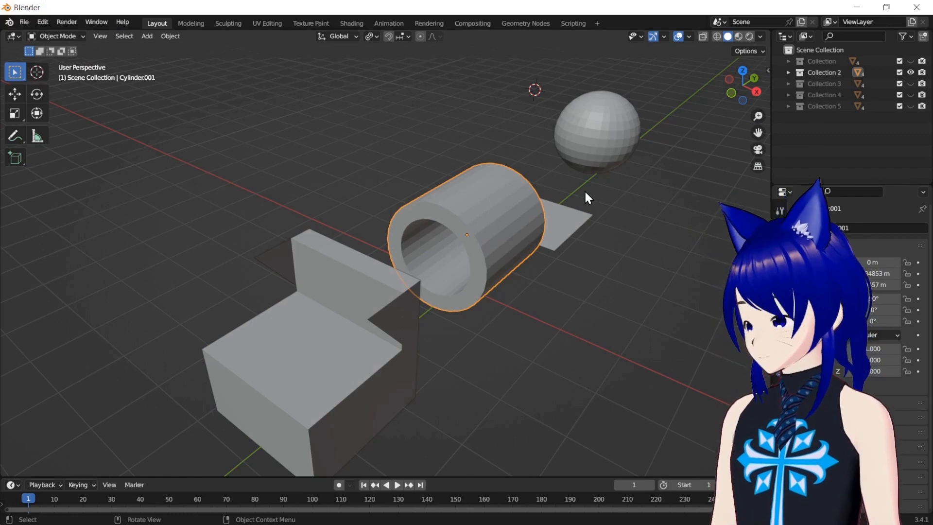
key(Tab)
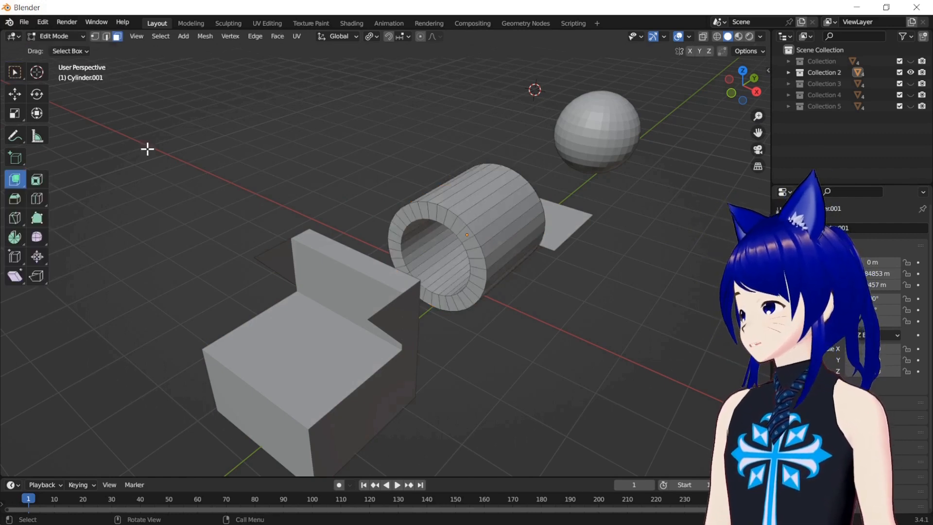
click(477, 194)
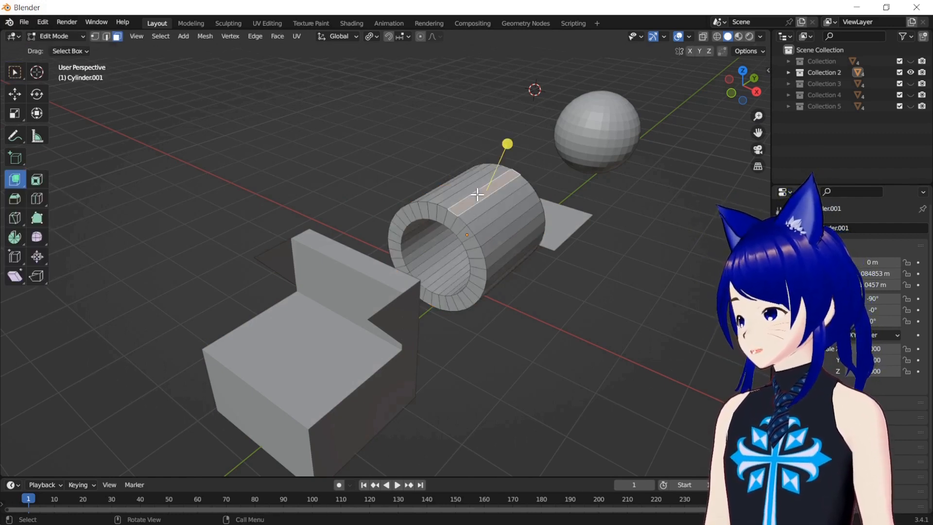
drag(507, 143, 531, 94)
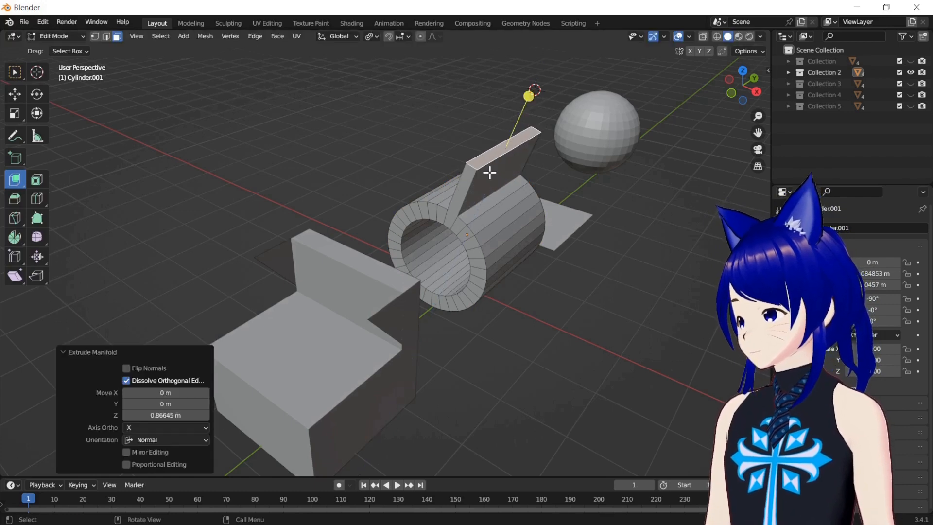
Step: Extrude the fin's side face into a wide block, and extrude that block's end face outward by about 0.43 m
drag(546, 201, 600, 247)
drag(732, 105, 720, 121)
click(429, 227)
drag(350, 246, 325, 252)
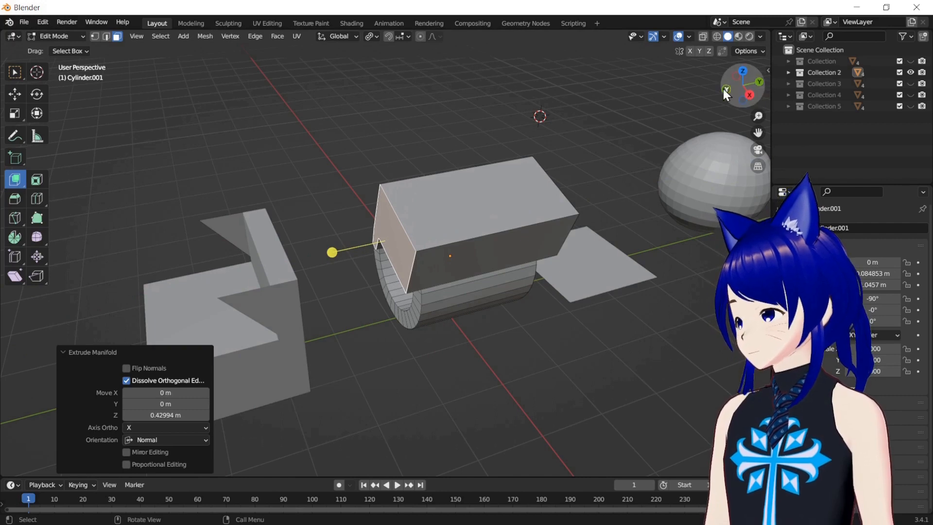
drag(724, 91, 724, 90)
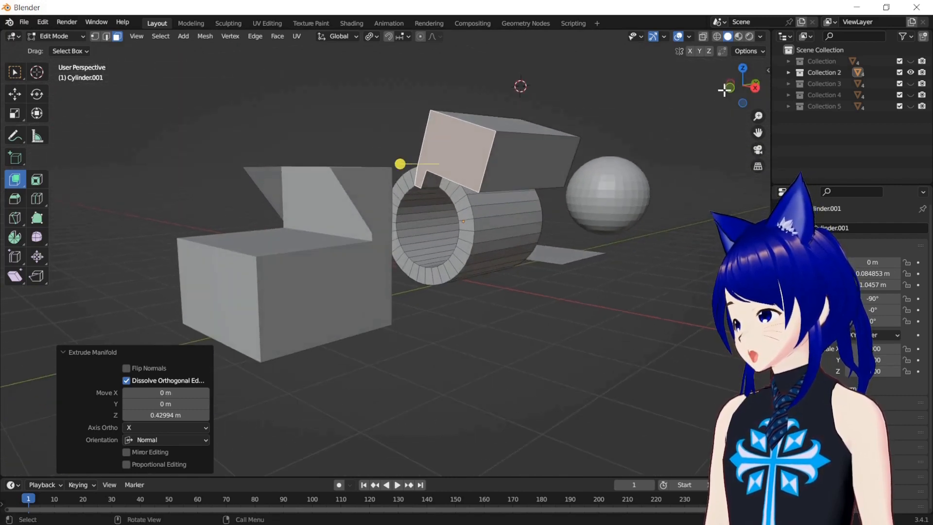
Step: Extrude one inner wall face of the hollow cylinder about 0.55 m into the bore, and that block's upper face about 0.14 m
click(414, 216)
drag(480, 227, 492, 232)
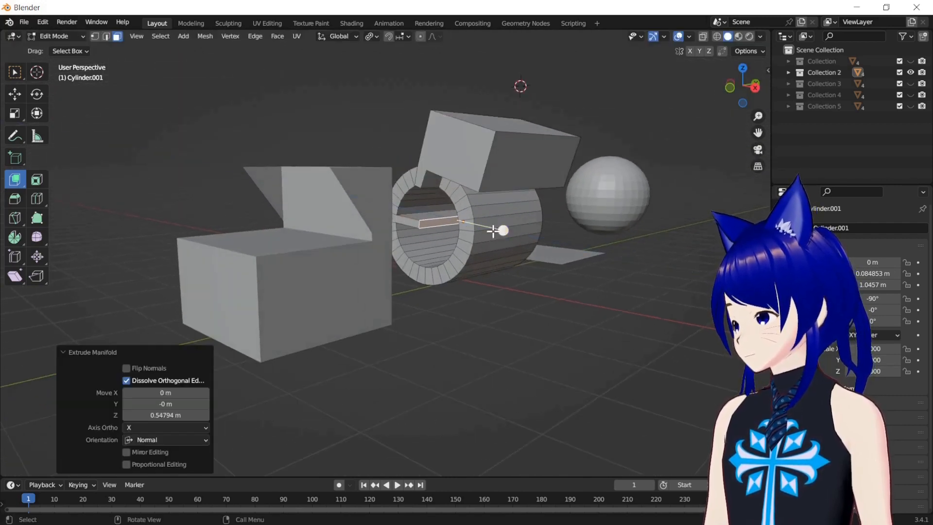
click(424, 217)
drag(449, 159, 451, 149)
drag(731, 86, 731, 90)
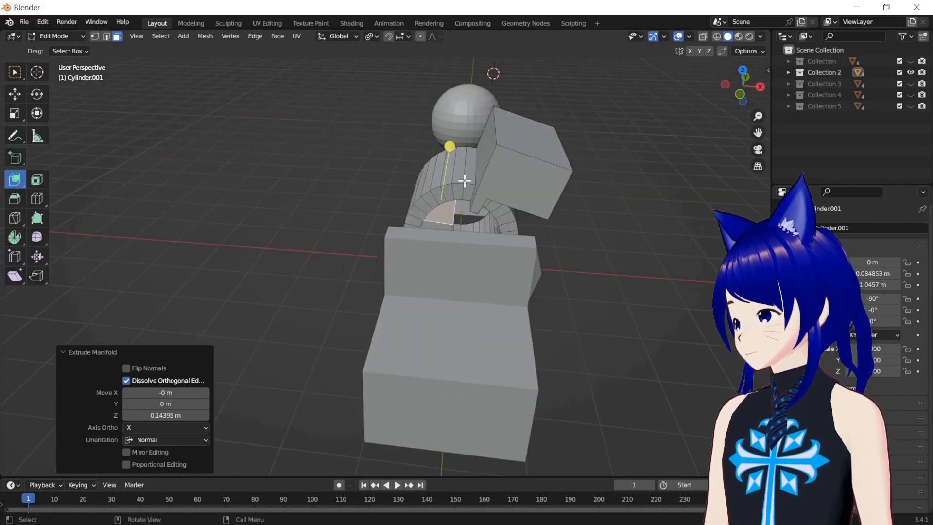
Step: Extrude a face of the cylinder's end ring outward into a short stub, and extrude the stub's inward-facing side about 1.01 m across the opening
click(439, 195)
drag(432, 217, 431, 237)
drag(738, 94, 448, 185)
click(450, 184)
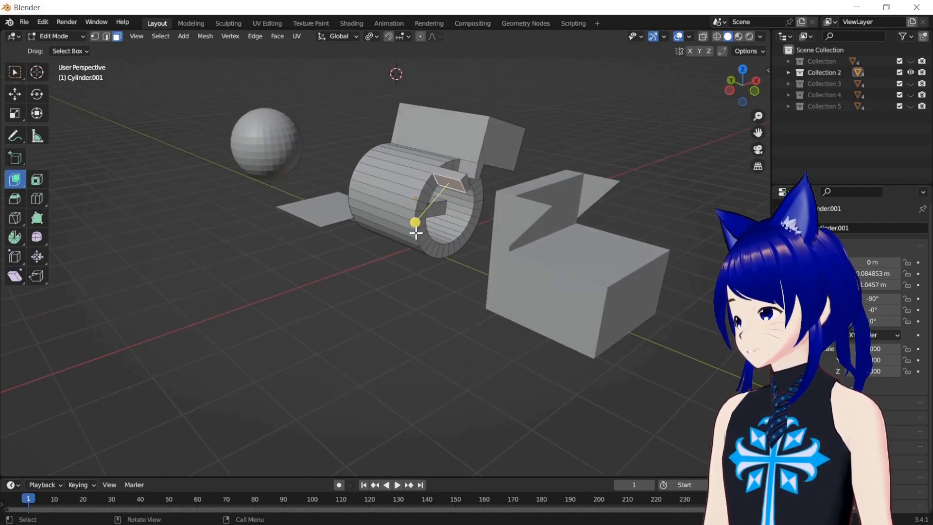
drag(416, 214, 392, 263)
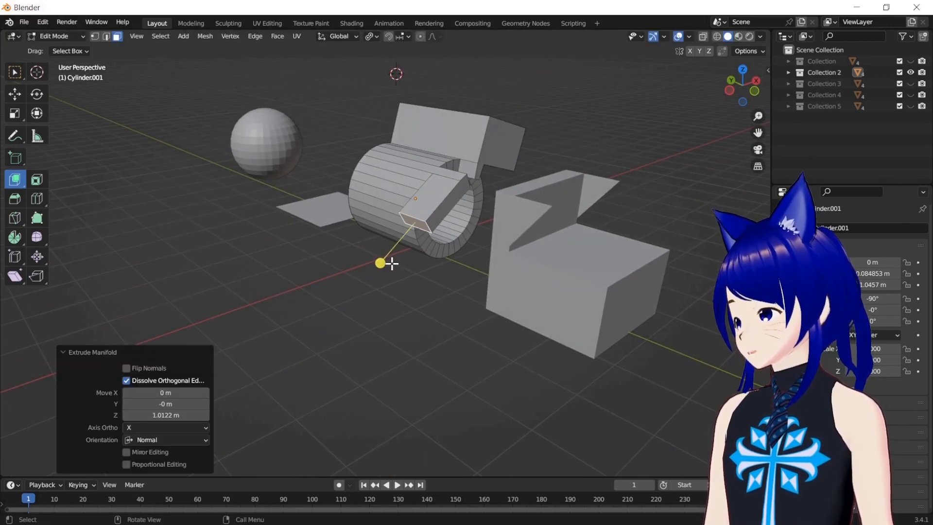
Step: Switch to editing the plane, extrude it upward about 1.24 m into a block, and extrude one side face about 1.01 m
drag(733, 89, 755, 124)
key(Tab)
click(616, 268)
key(Tab)
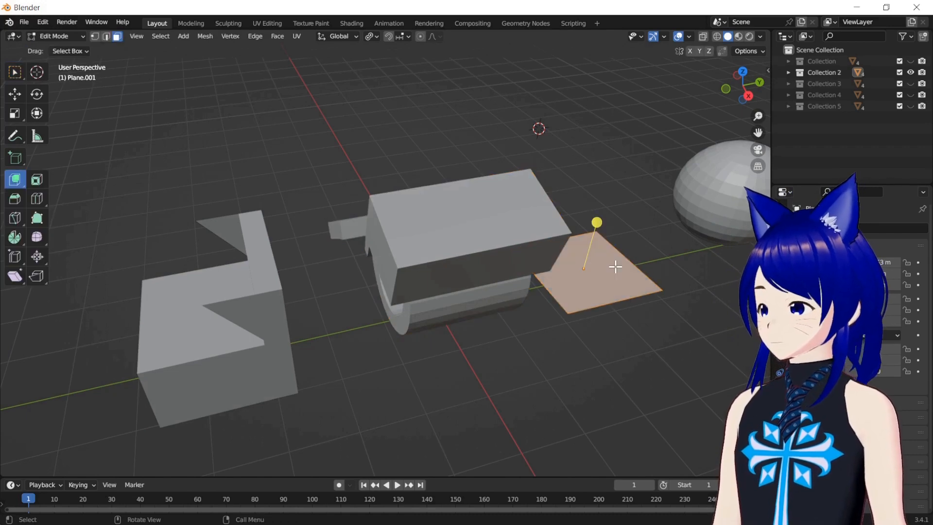
drag(595, 222, 602, 162)
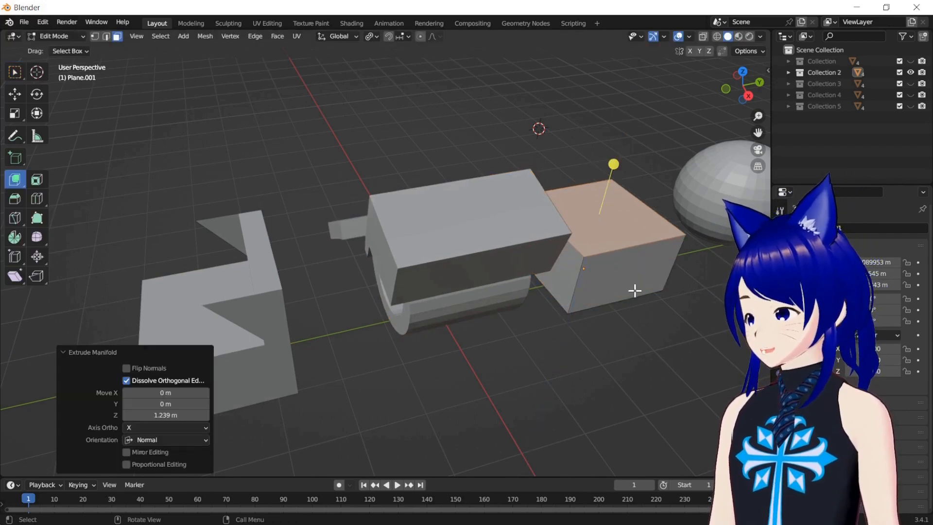
click(636, 289)
drag(665, 310, 724, 344)
mouse_move(749, 101)
mouse_down()
mouse_move(651, 103)
mouse_move(745, 97)
mouse_up()
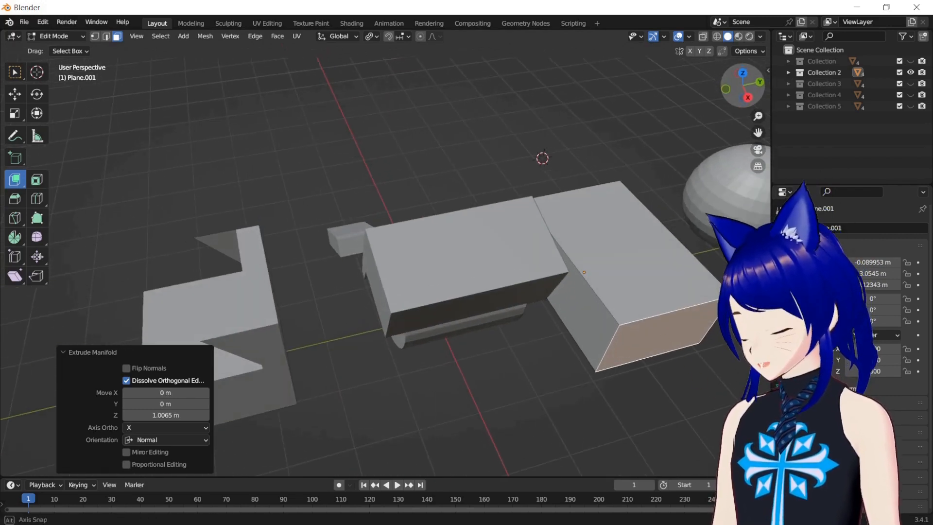
Step: Switch from the plane to editing the sphere
key(Tab)
drag(758, 132, 637, 166)
click(637, 165)
key(Tab)
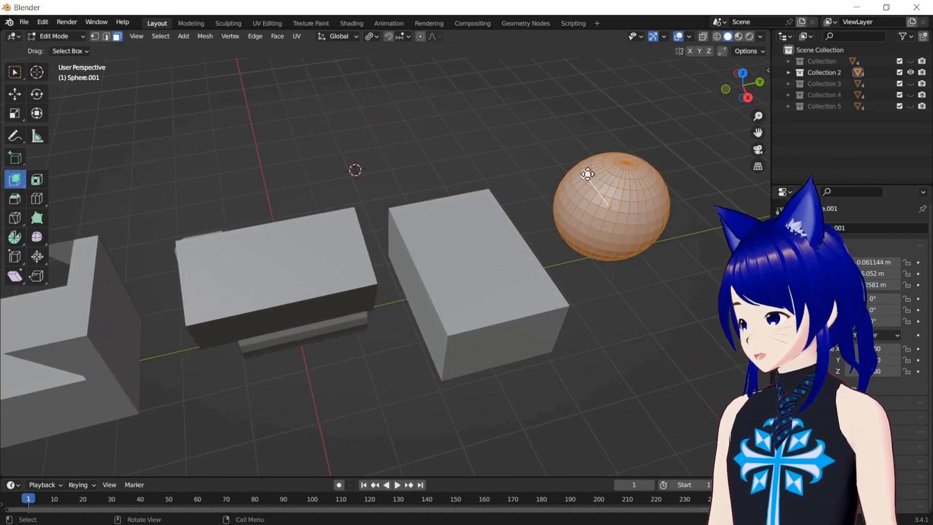
Step: Try to extrude all of the sphere's faces together, and undo it
key(e)
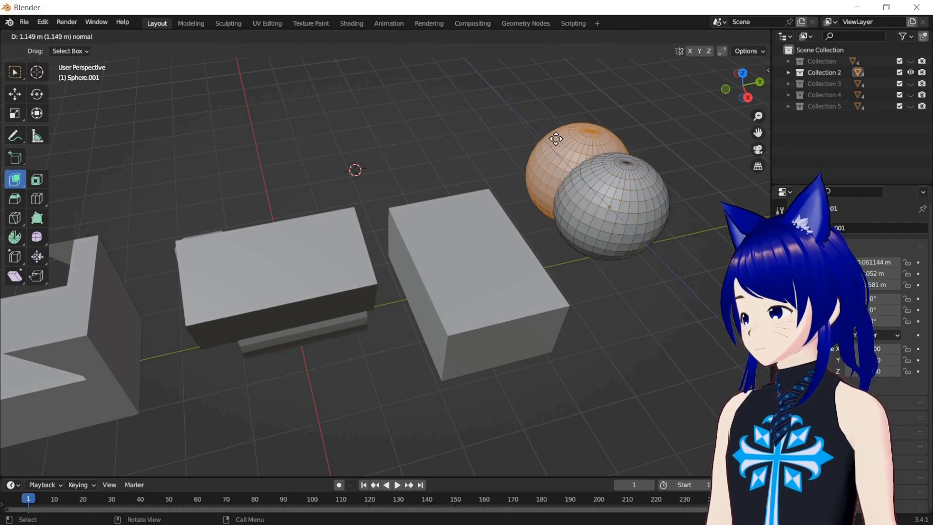
click(526, 93)
key(ctrl+z)
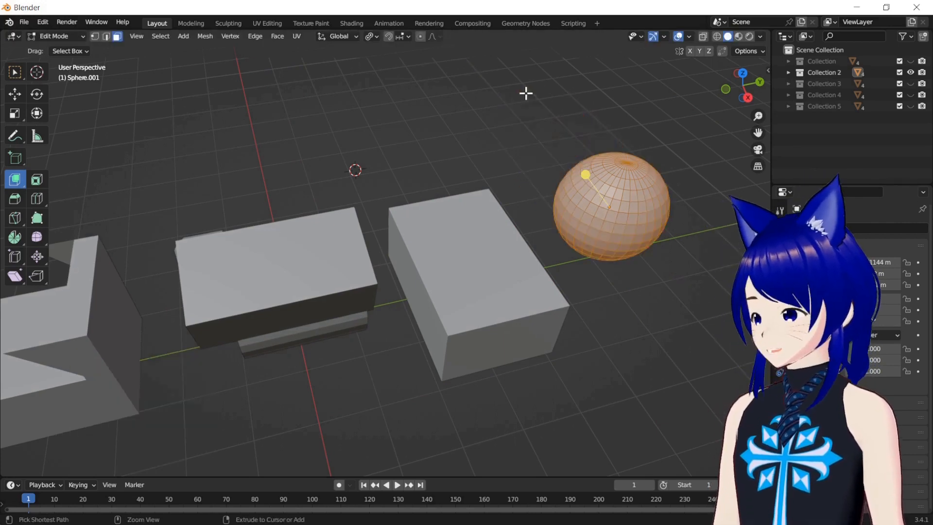
key(Tab)
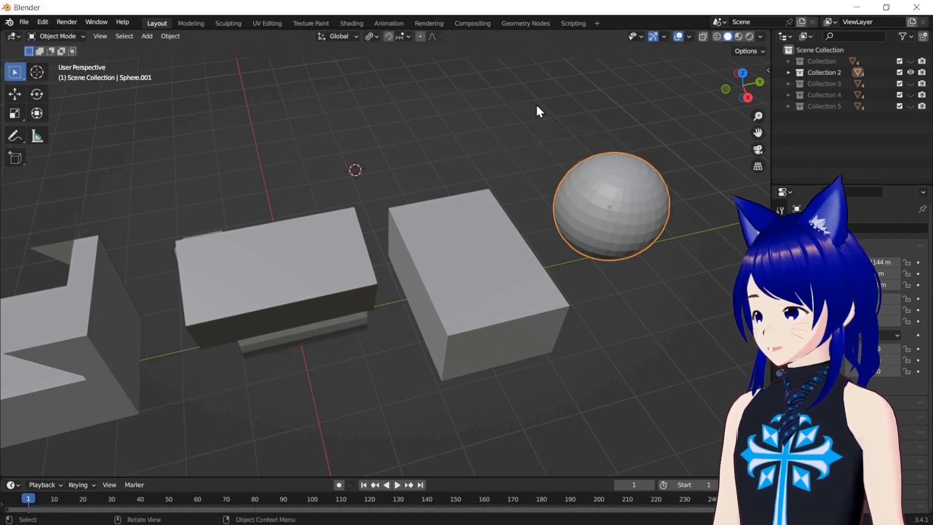
key(Tab)
Step: Select a vertical strip of faces on the sphere's side and extrude it outward about 1.45 m with Extrude Manifold
click(613, 207)
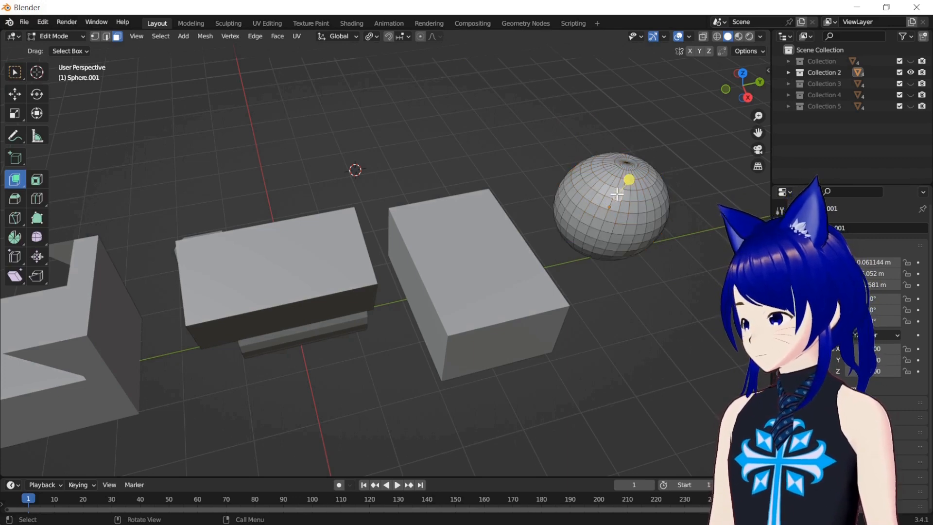
shift+click(616, 216)
shift+click(611, 227)
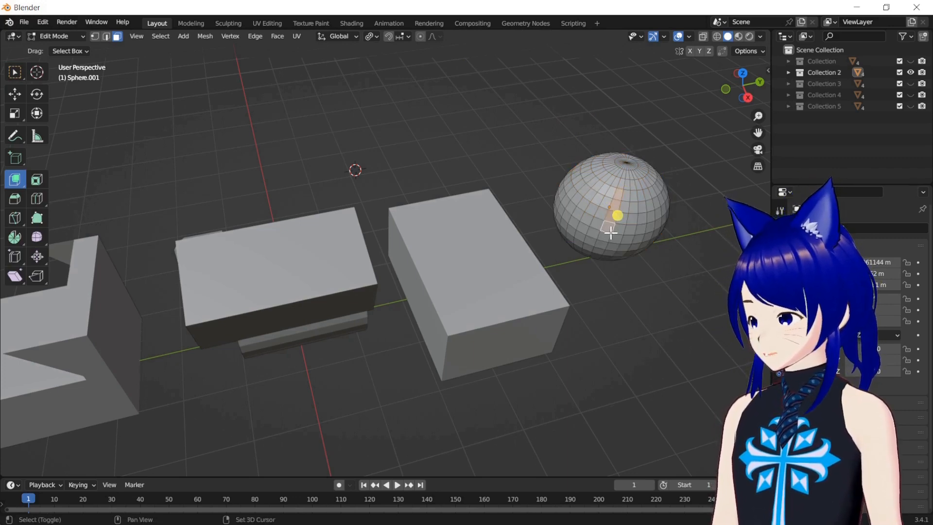
shift+click(607, 245)
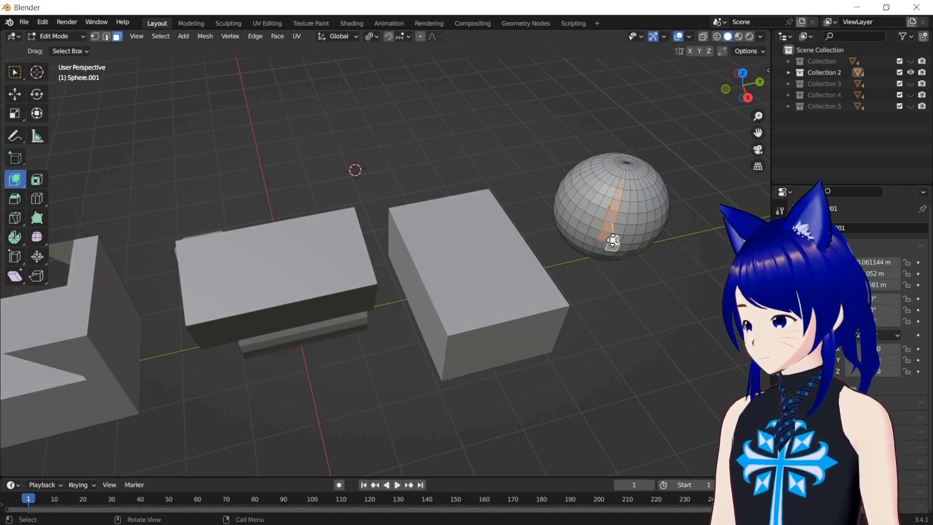
shift+click(606, 244)
drag(613, 245, 613, 283)
Step: Select one long side face of the sphere's extruded arm with the adjoining sphere face, and extrude both about 3.58 m
drag(751, 102, 729, 116)
middle_drag(729, 117, 572, 118)
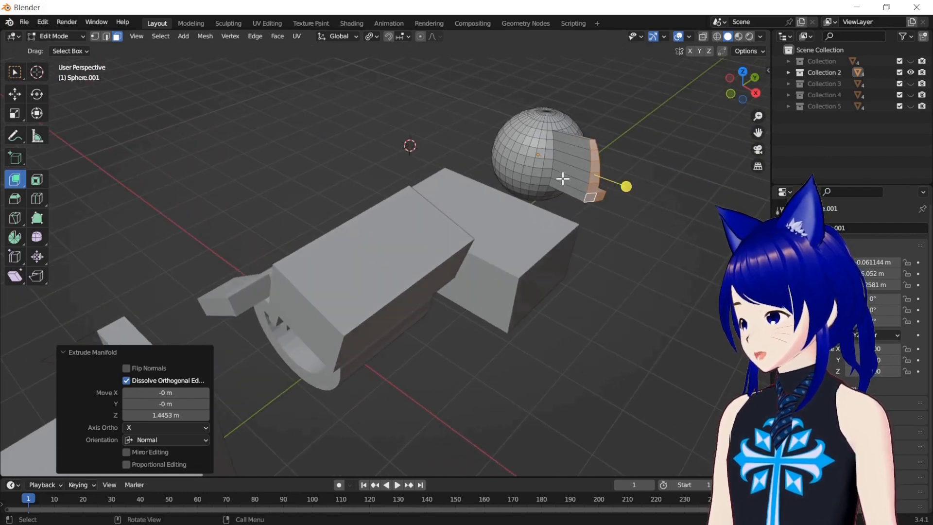
drag(761, 99, 613, 106)
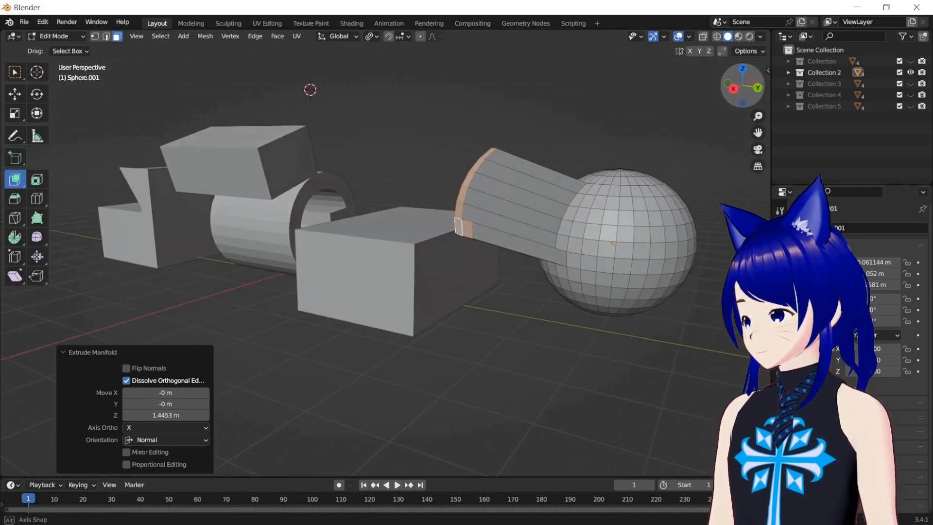
click(522, 214)
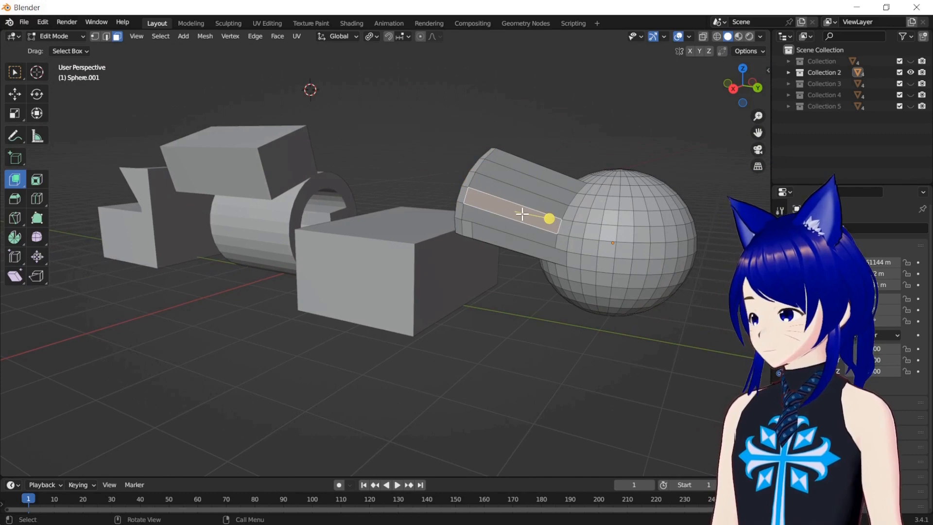
shift+click(565, 227)
drag(531, 216, 490, 199)
Step: Set the transform pivot point to Individual Origins and push the selected slab end faces back about 1.92 m
drag(731, 104, 753, 95)
click(374, 35)
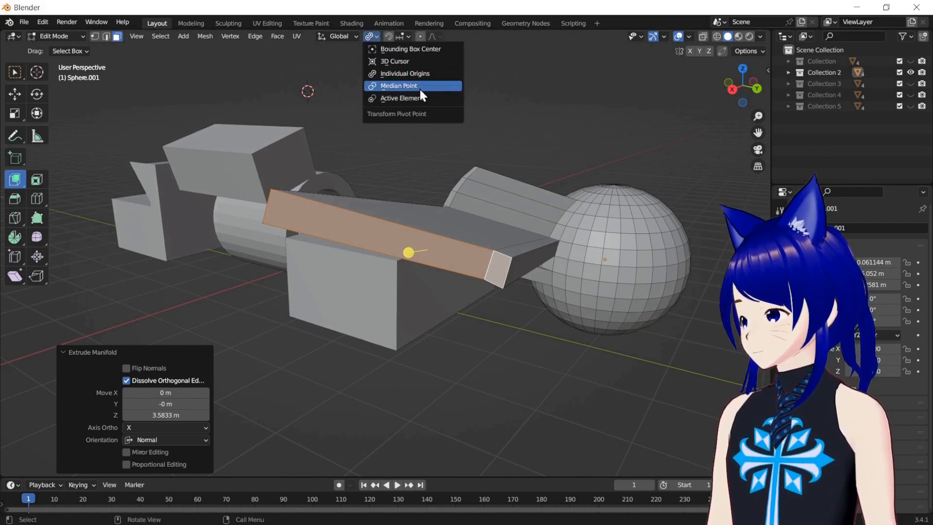
click(418, 75)
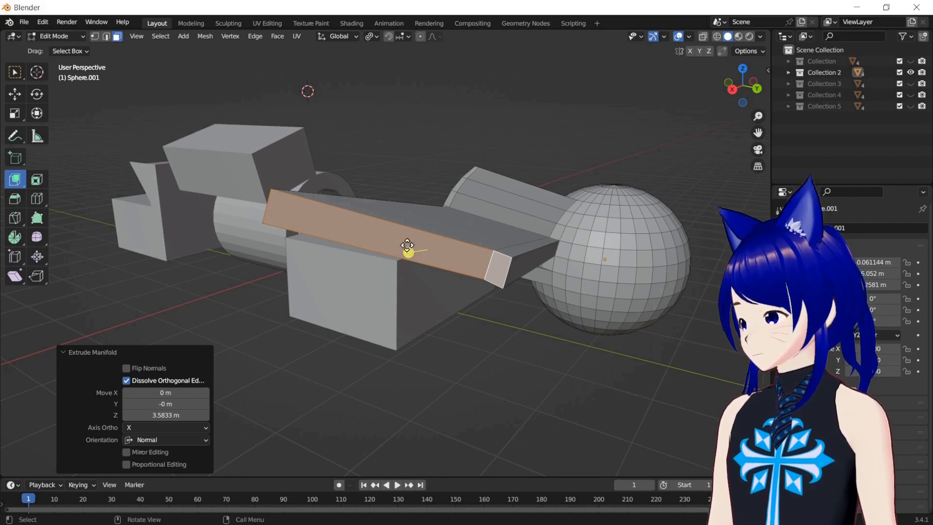
drag(406, 253, 462, 221)
Step: Set the transform pivot point back to Median Point and extrude the slab end faces outward about 1.16 m
click(404, 37)
click(377, 34)
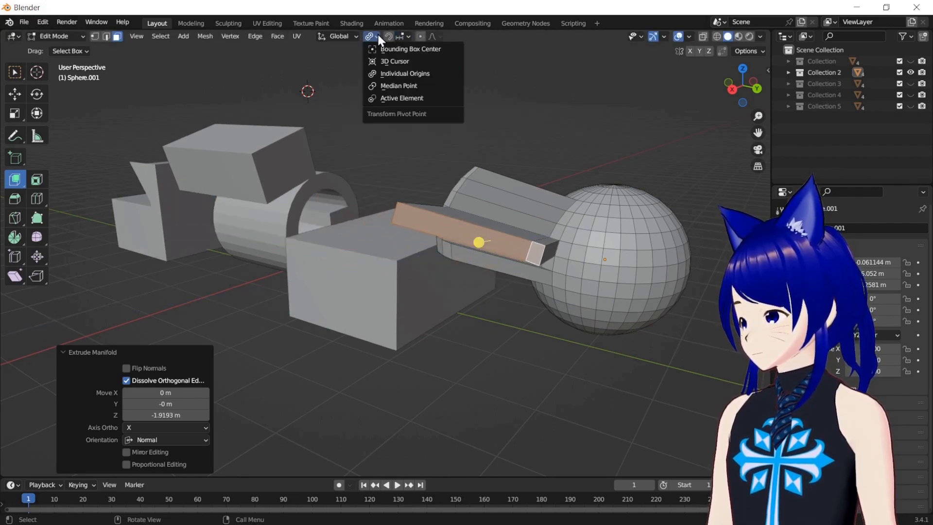
click(398, 86)
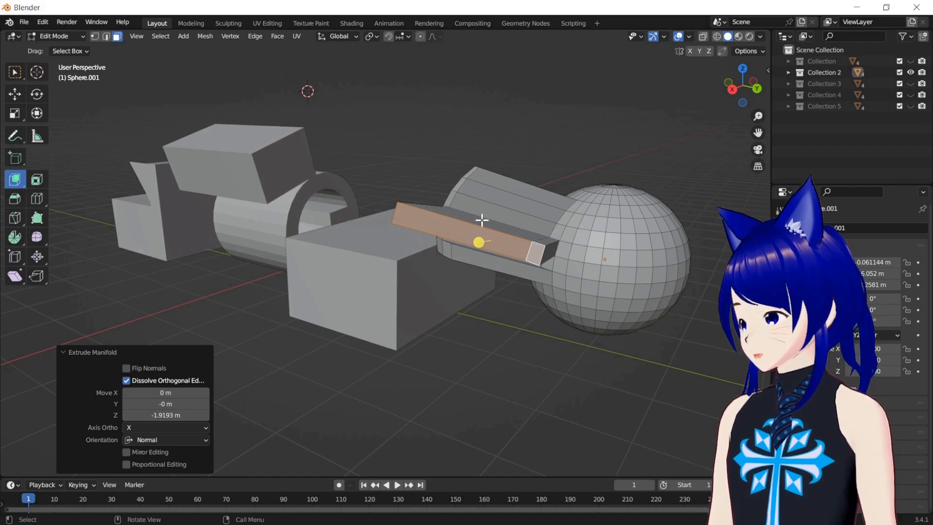
drag(476, 239, 527, 167)
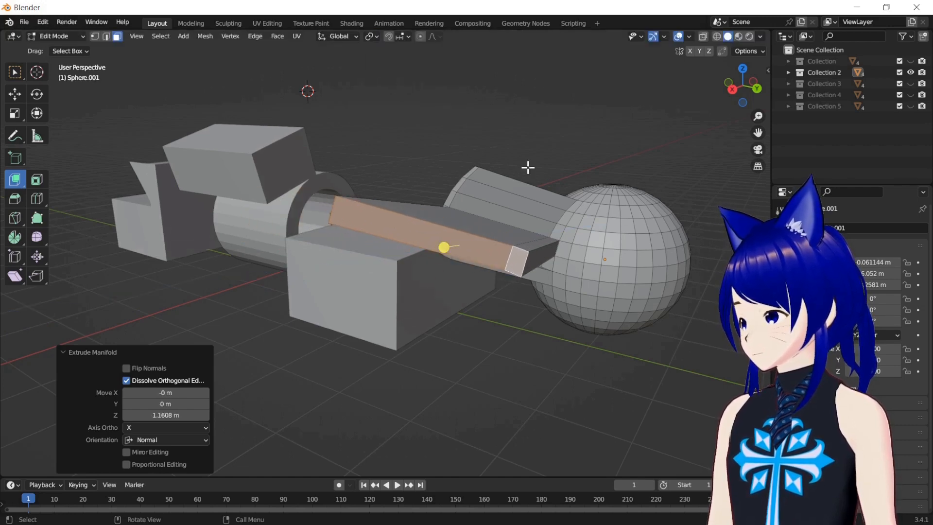
Step: Hide Collection 2 and show Collection 3 in its place, and activate the Extrude Along Normals tool
drag(730, 94, 645, 119)
middle_drag(486, 243, 361, 232)
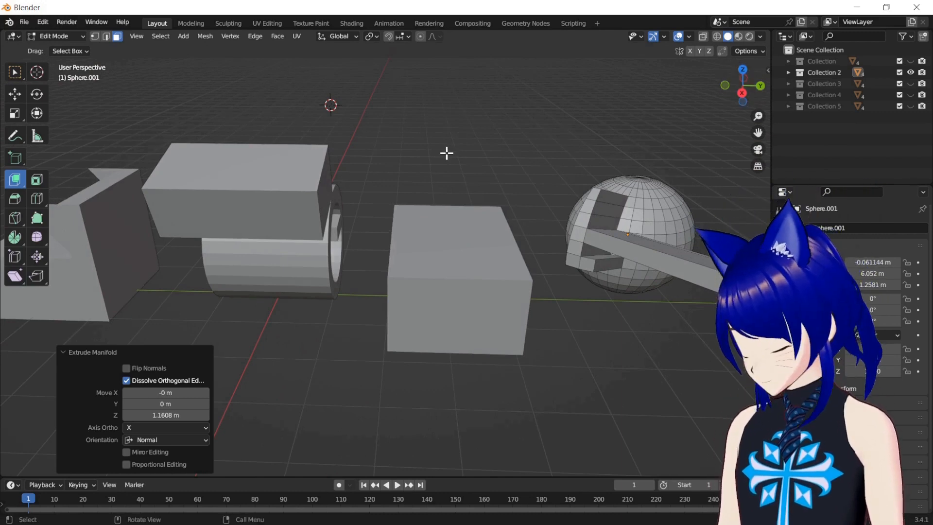
key(Tab)
key(Tab)
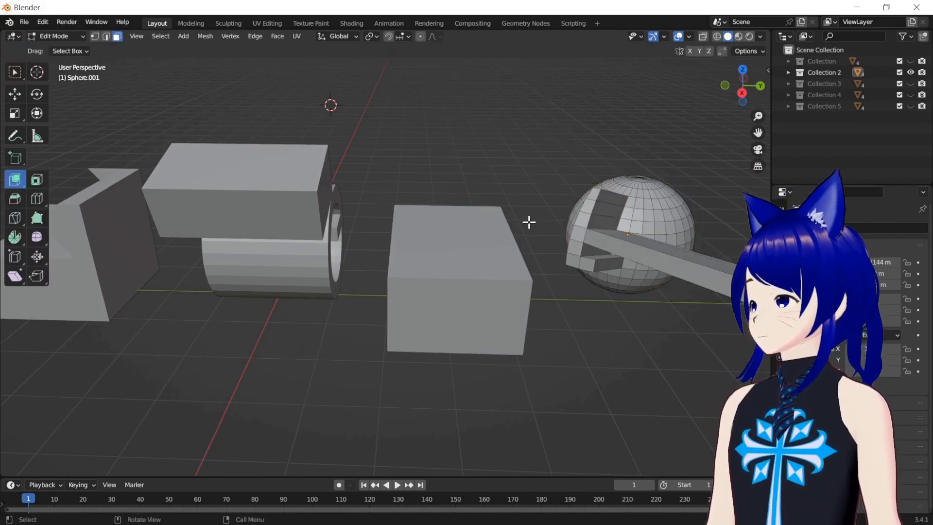
click(910, 72)
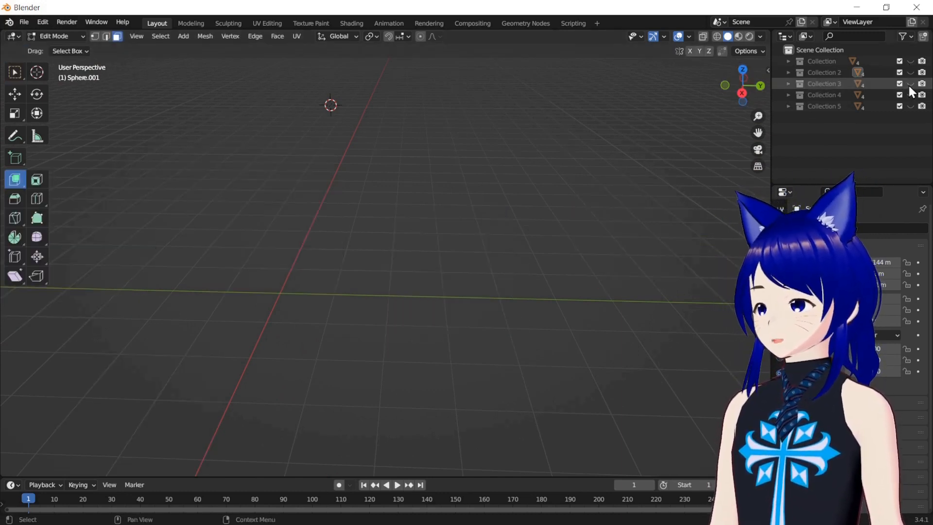
click(910, 83)
click(22, 181)
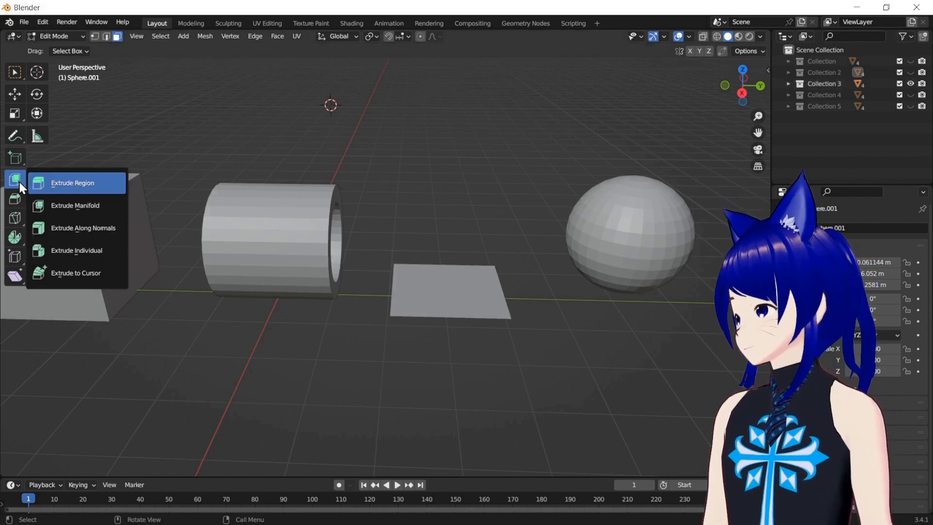
click(117, 229)
Step: Switch to editing the cube in Collection 3 and select its top face and the side face towards the cylinder
drag(755, 133, 887, 165)
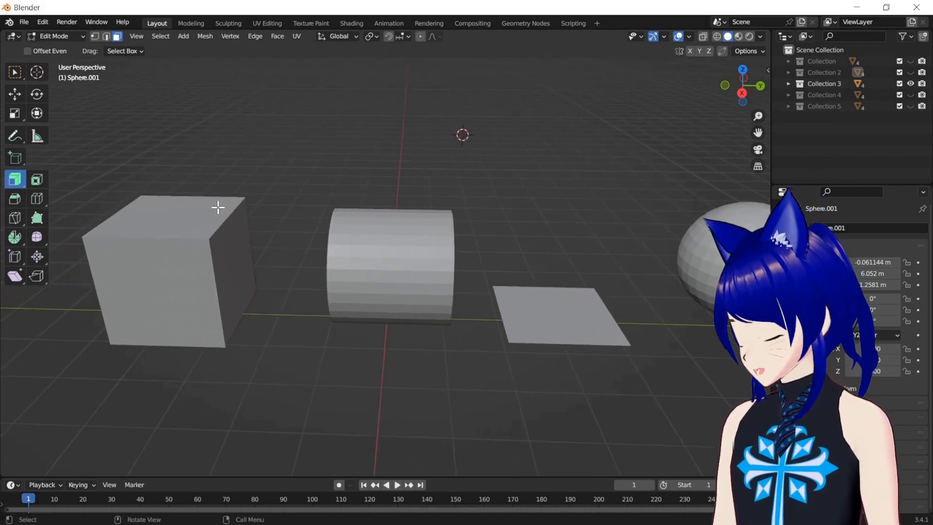
key(Tab)
click(203, 227)
key(Tab)
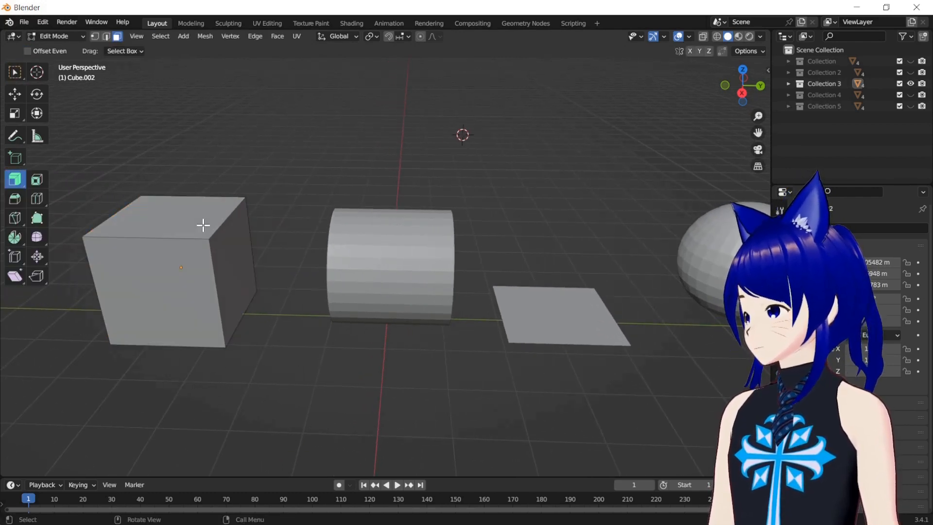
click(211, 223)
shift+click(224, 226)
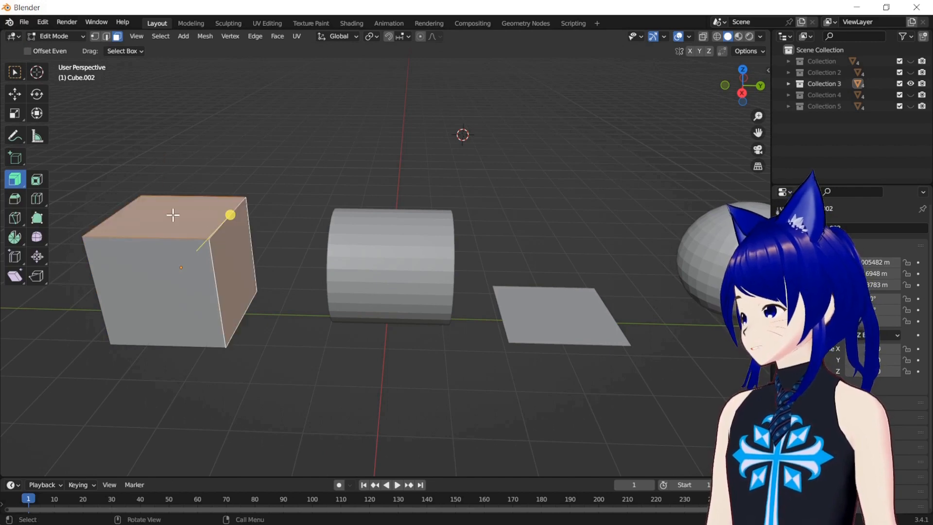
Step: Try to extrude the cube's top and two opposite side faces 0.505 m along their normals, and undo the extrusion and last face selection
mouse_move(726, 85)
mouse_down()
mouse_move(718, 89)
mouse_move(729, 86)
mouse_up()
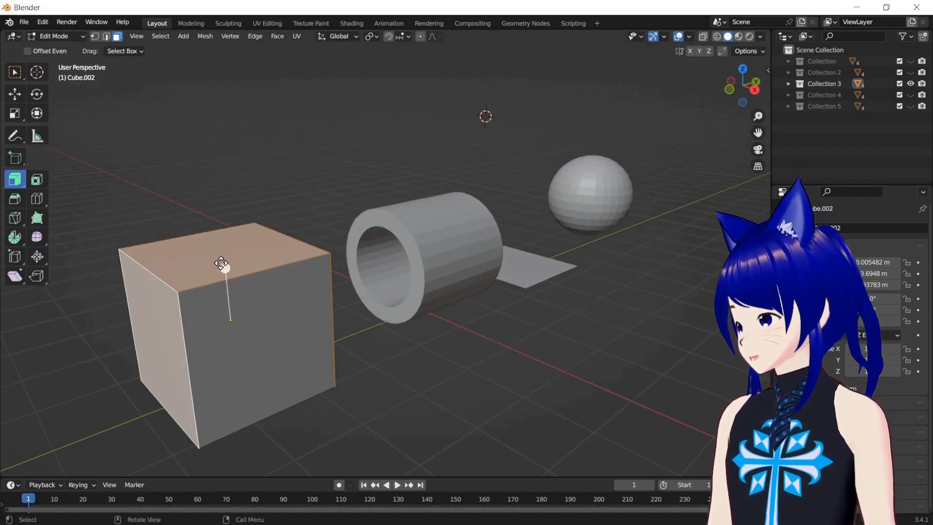
drag(225, 267, 223, 246)
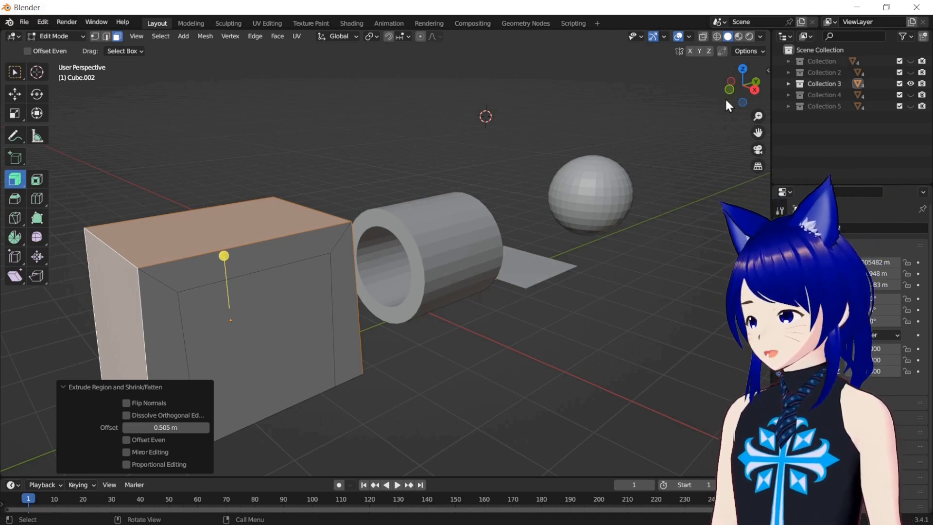
drag(728, 91, 692, 93)
key(ctrl+z)
key(ctrl+z)
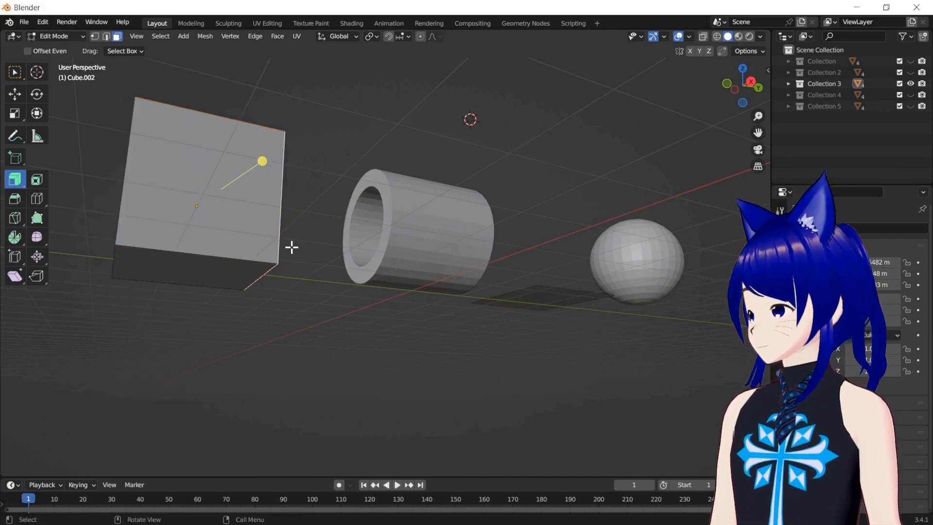
Step: Add the cube's bottom face and opposite side face to the selection, and extrude all four faces about 0.66 m along their normals
shift+click(213, 267)
drag(729, 90, 757, 106)
shift+click(197, 200)
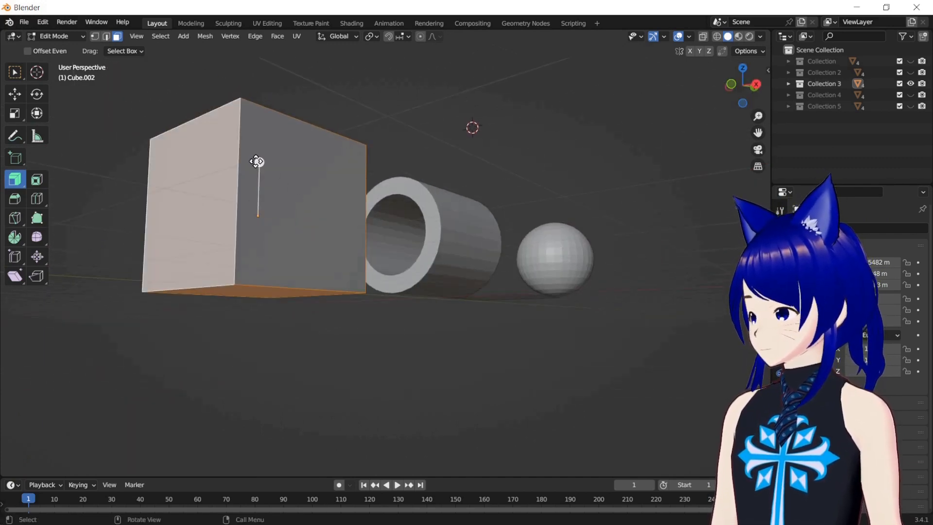
drag(260, 162, 271, 135)
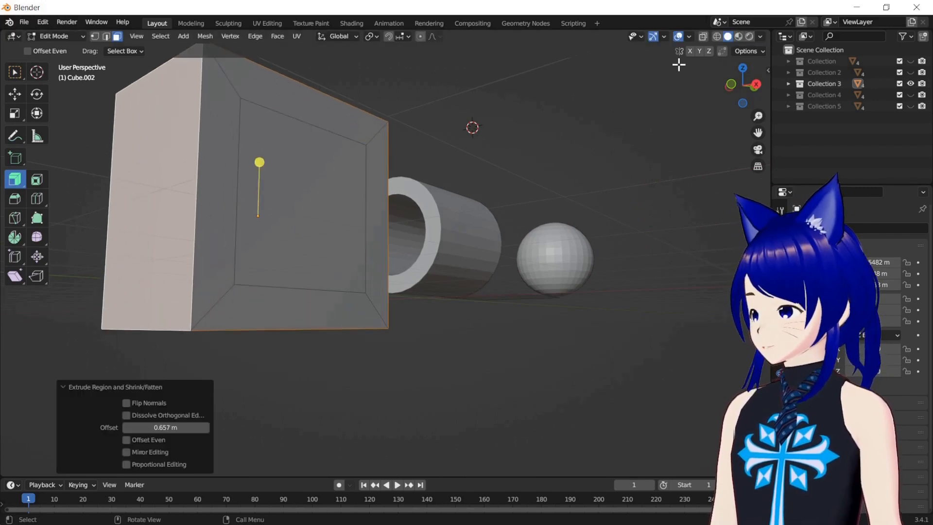
mouse_move(731, 83)
mouse_down()
mouse_move(802, 87)
mouse_move(731, 85)
mouse_up()
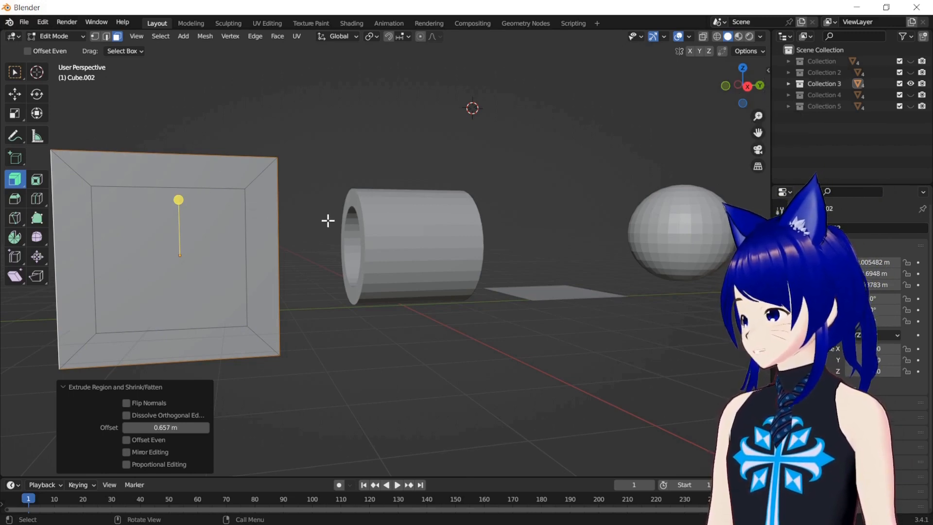
Step: Switch to editing the cylinder, select four adjacent outer faces along its upper side, and extrude them about 1.11 m along their normals
drag(744, 88, 750, 117)
key(Tab)
click(447, 252)
key(Tab)
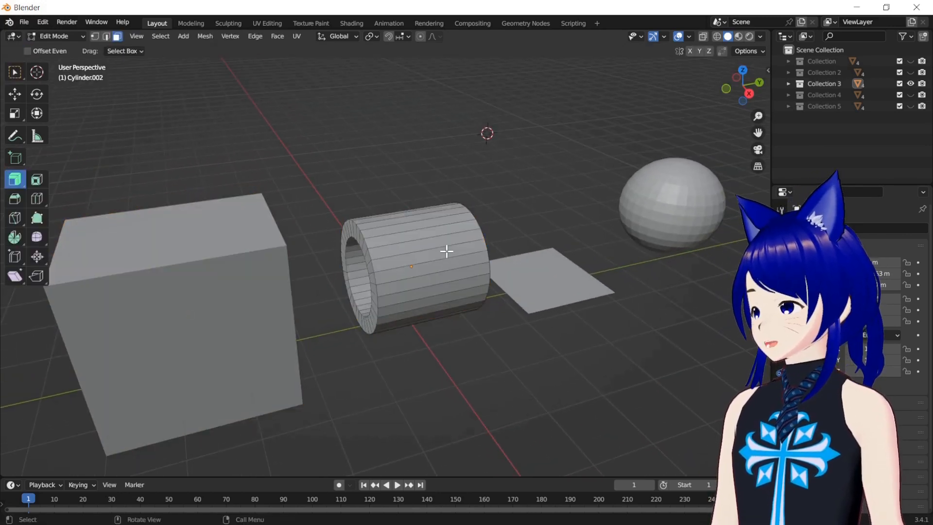
click(446, 251)
shift+click(434, 233)
shift+click(427, 228)
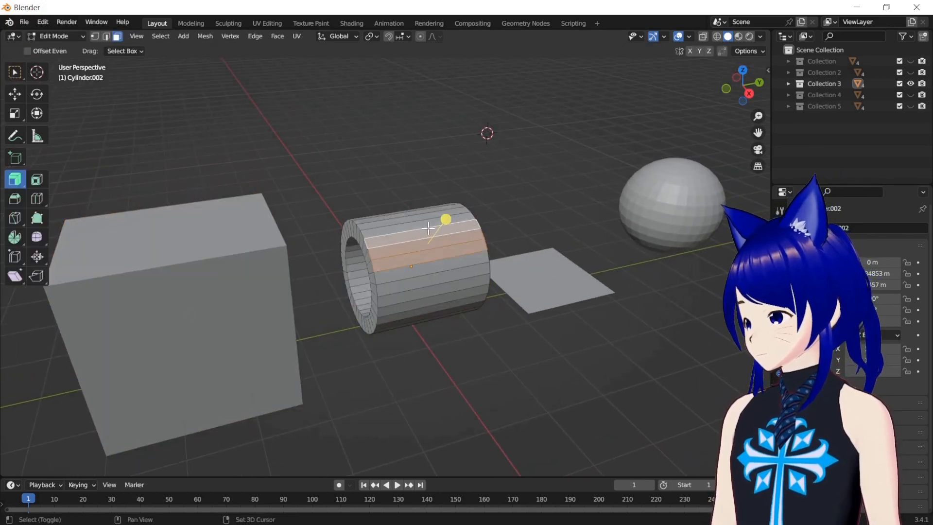
shift+click(419, 223)
drag(442, 210, 484, 162)
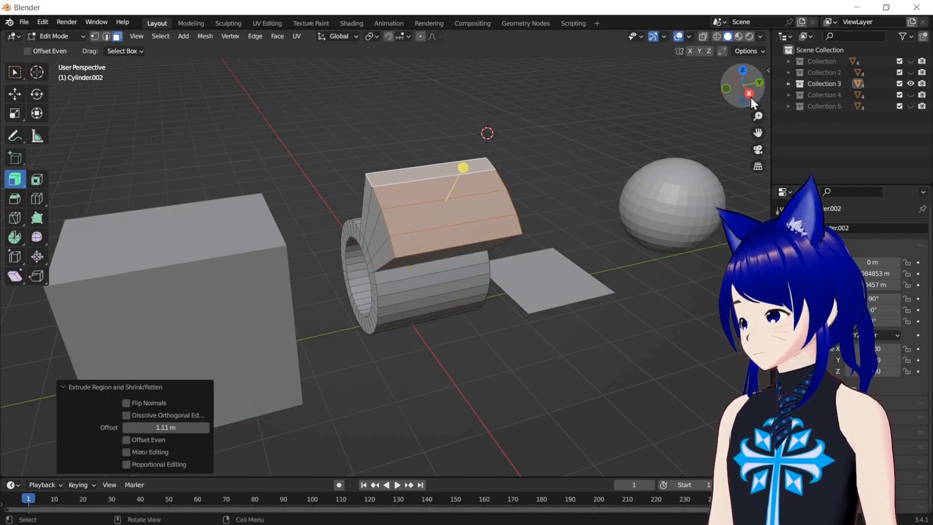
Step: Select two separate outer faces on the cylinder beside the raised block and extrude them outward along their normals as ribs
drag(751, 95, 516, 174)
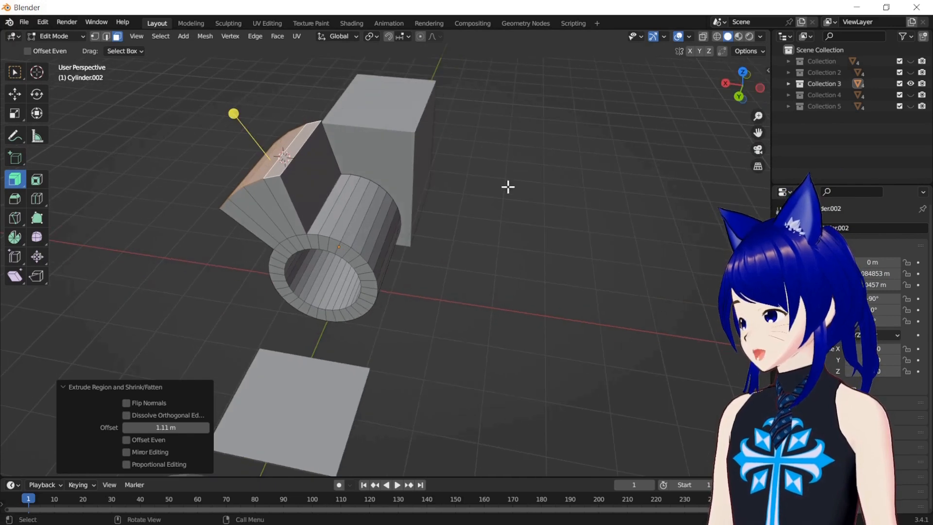
click(356, 232)
shift+click(369, 247)
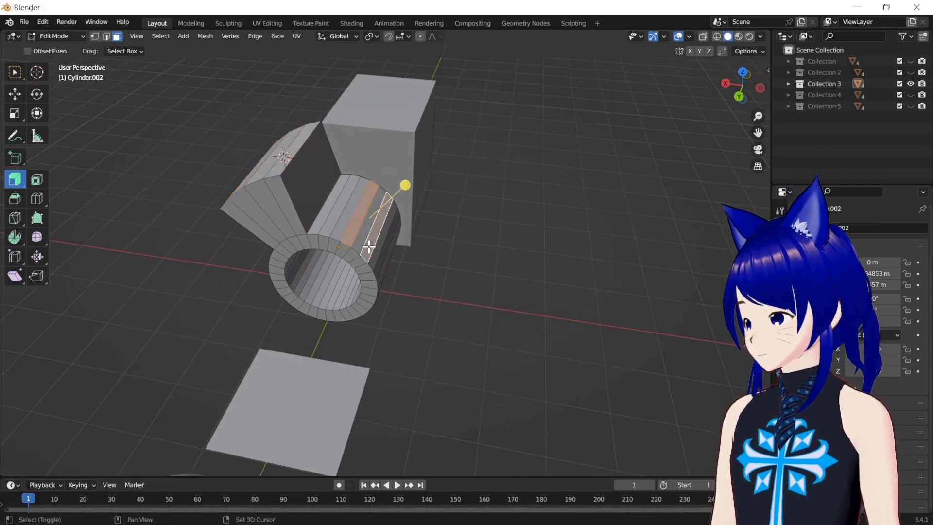
drag(401, 185, 435, 157)
Step: Extrude the large block's side wall and the facing side of the nearest rib about 0.247 m along their normals
click(314, 192)
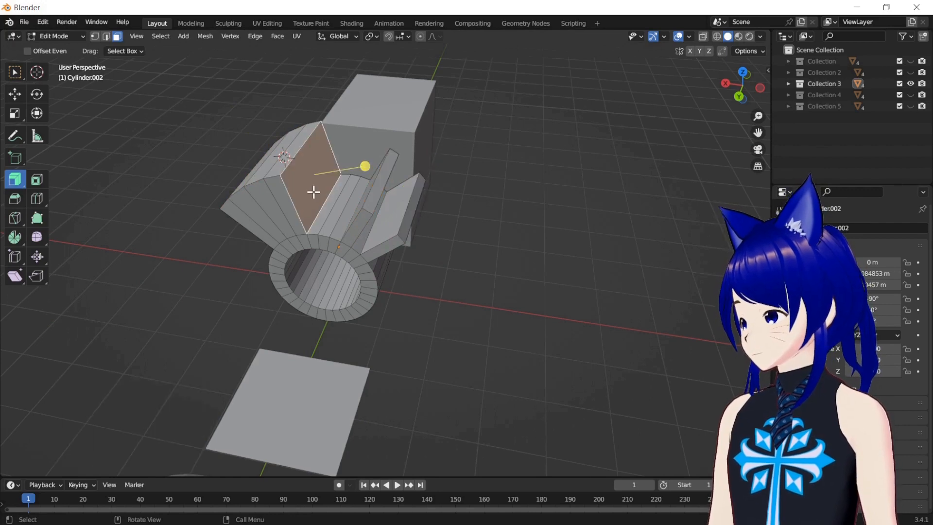
shift+click(358, 199)
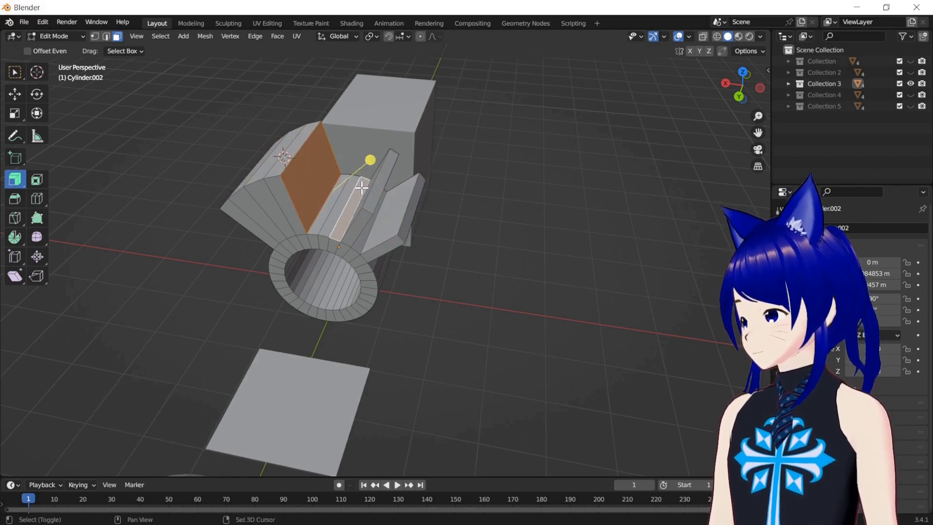
shift+click(365, 194)
drag(344, 134, 347, 124)
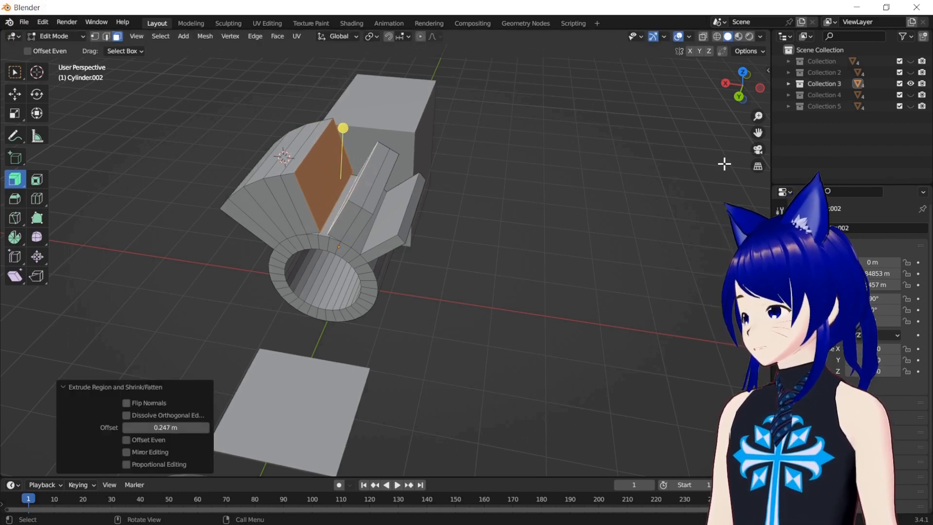
Step: Extrude the far rib's inner side face and the near rib's outer tip face about 0.142 m along their normals
drag(745, 103, 771, 93)
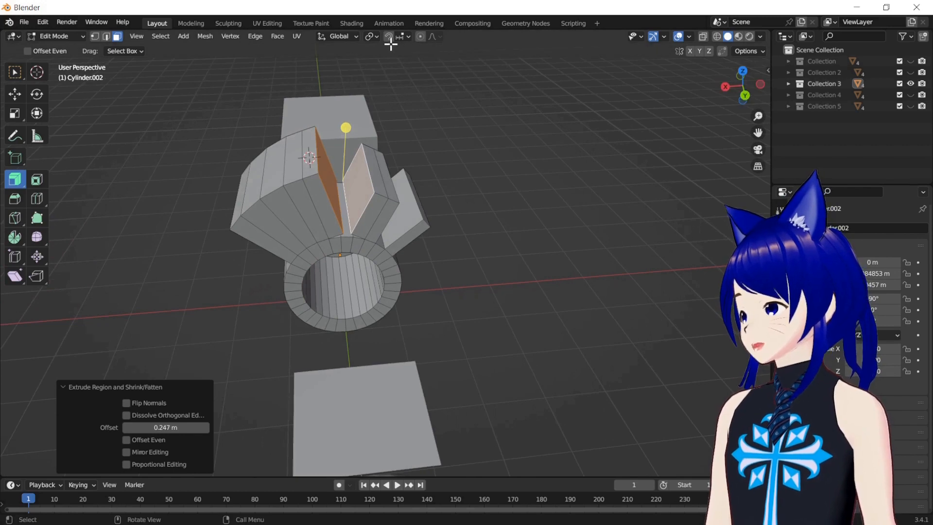
click(377, 37)
click(388, 72)
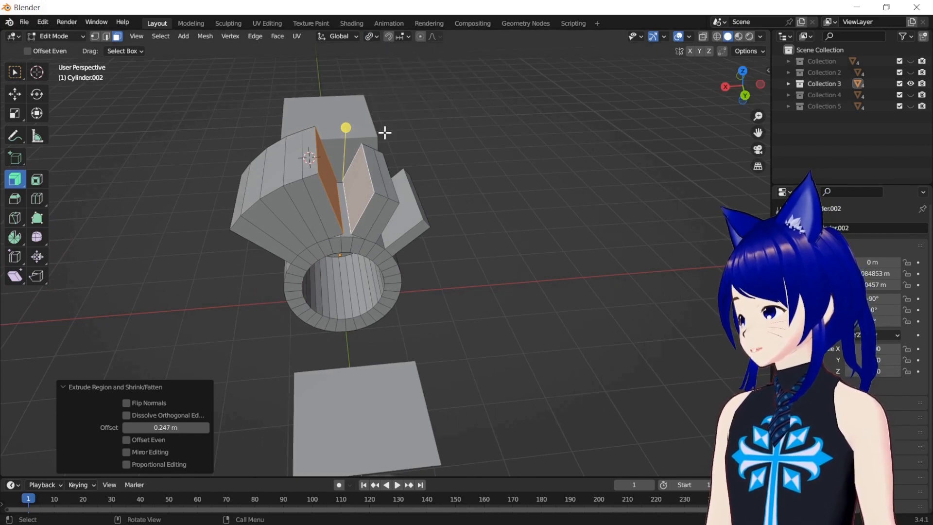
click(401, 195)
shift+click(391, 192)
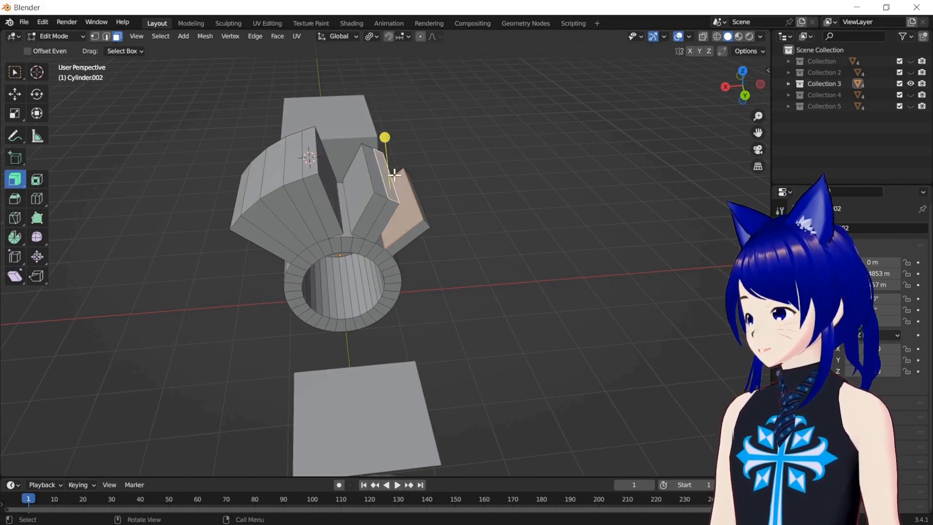
drag(387, 133, 391, 135)
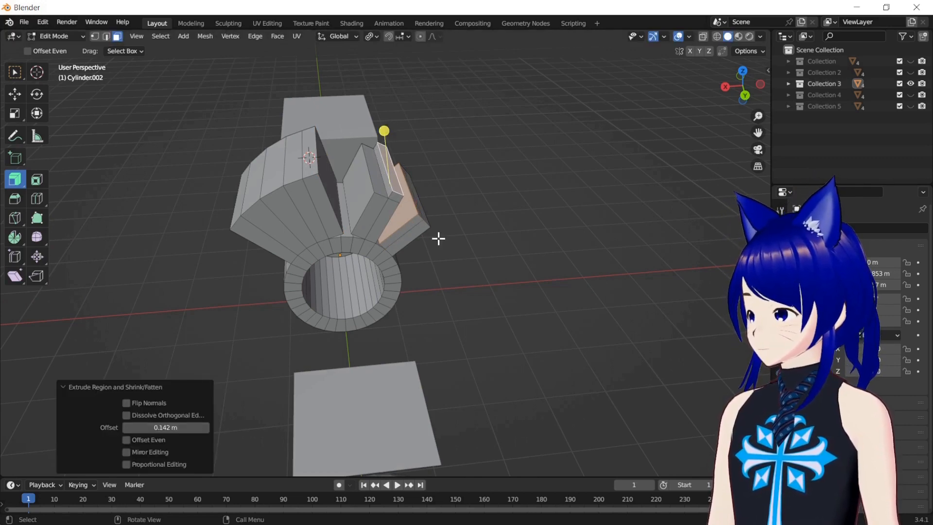
Step: Select two inner wall faces, two end-rim faces and one outer face of the cylinder, and extrude them about 0.308 m along their normals
mouse_move(742, 96)
mouse_down()
mouse_move(714, 102)
mouse_move(743, 97)
mouse_move(730, 79)
mouse_move(727, 100)
mouse_up()
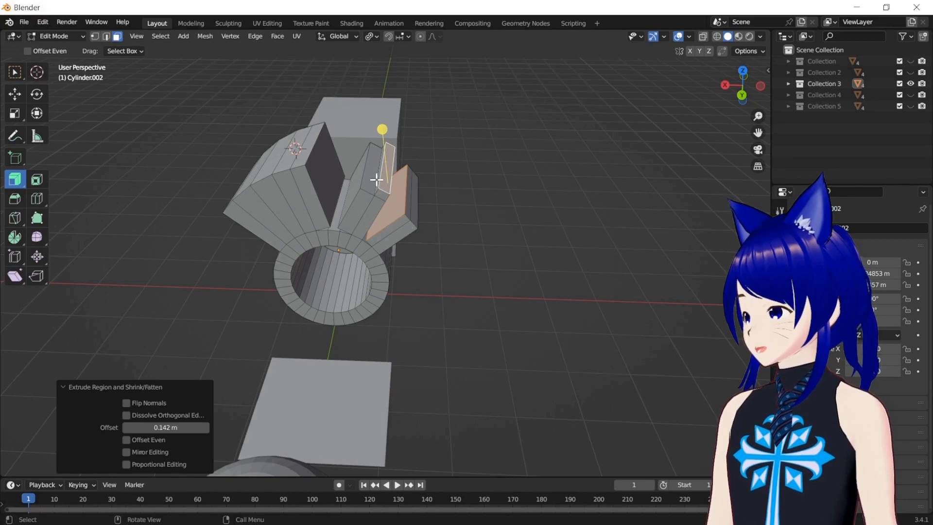
click(330, 276)
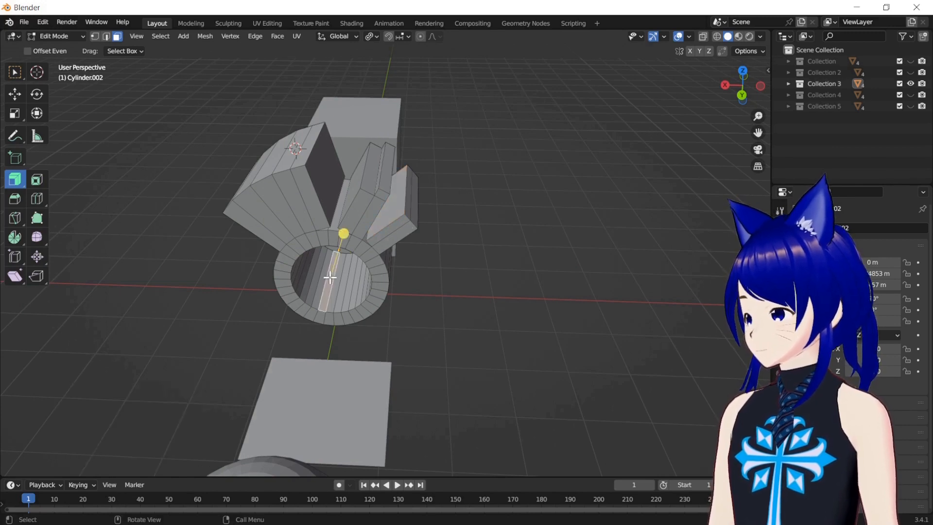
shift+click(380, 287)
shift+click(356, 302)
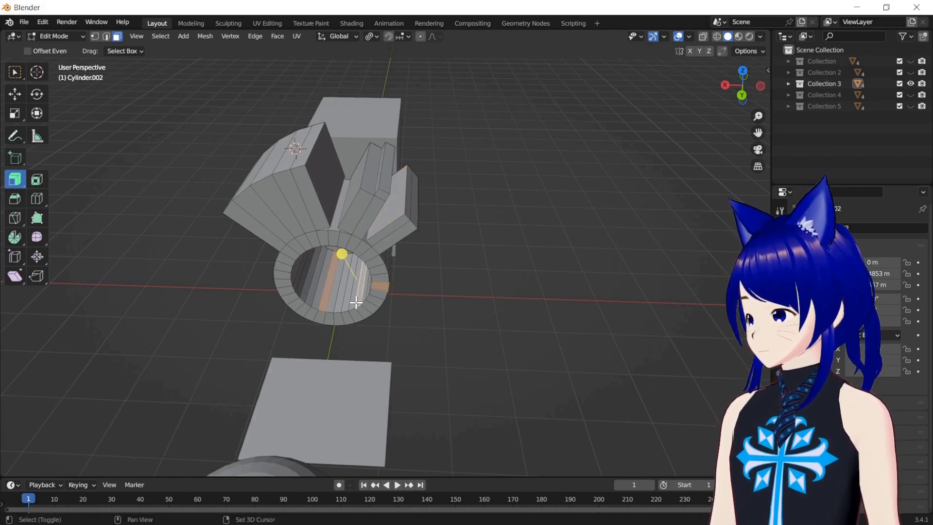
shift+click(288, 291)
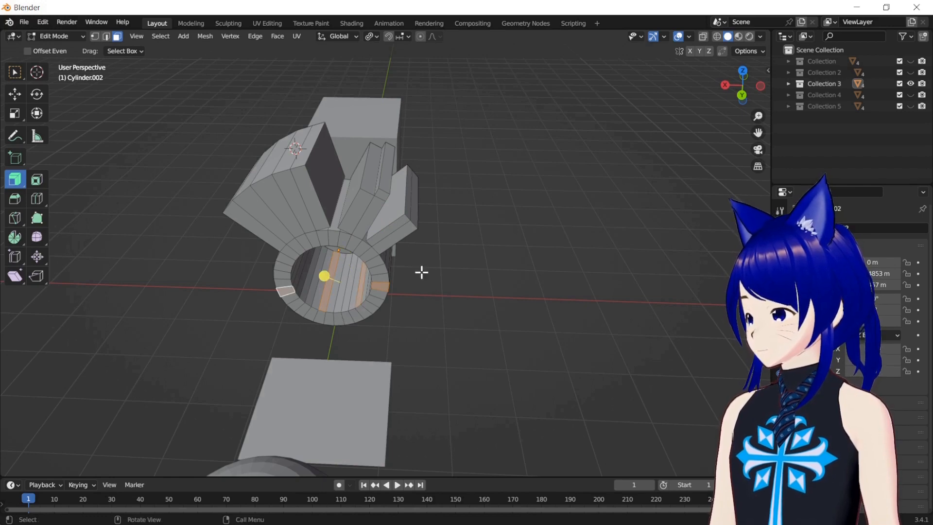
drag(741, 94, 473, 243)
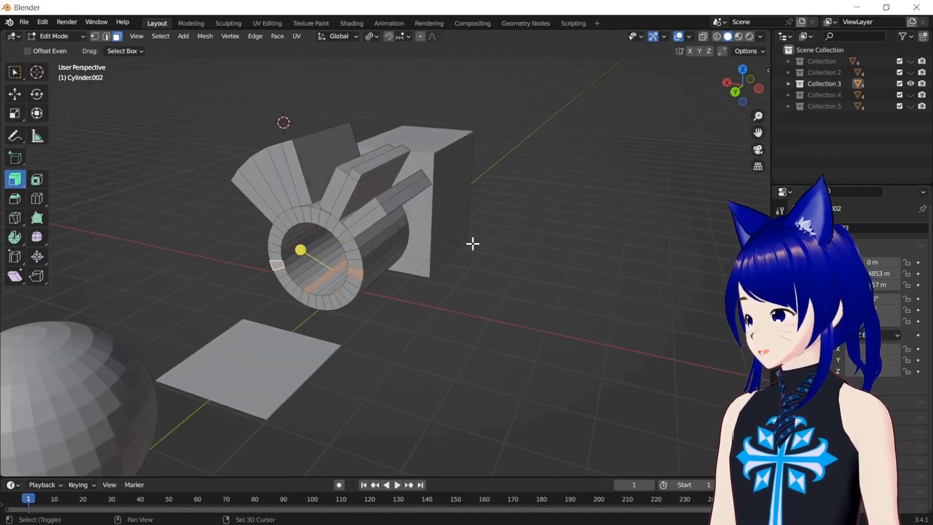
shift+click(376, 242)
drag(326, 245, 323, 228)
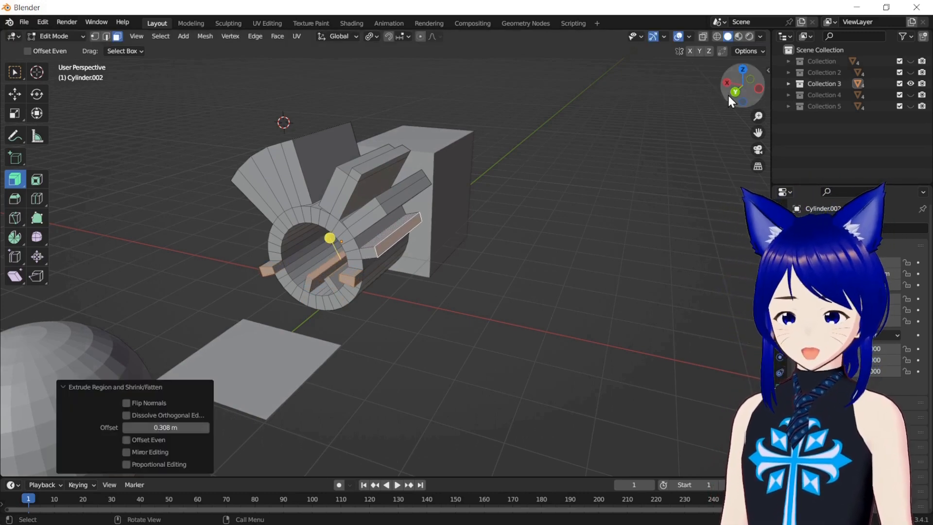
Step: Switch to editing the plane, extrude it upward into a block, and extrude the block's front side face about 0.986 m along its normal
drag(733, 91, 735, 133)
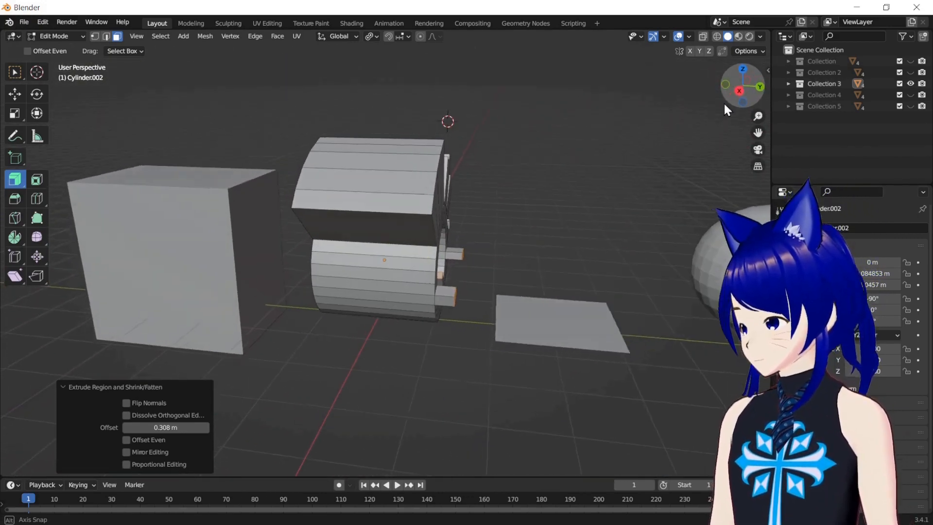
key(Tab)
click(577, 317)
key(Tab)
drag(561, 269, 565, 214)
click(545, 324)
drag(570, 333, 561, 299)
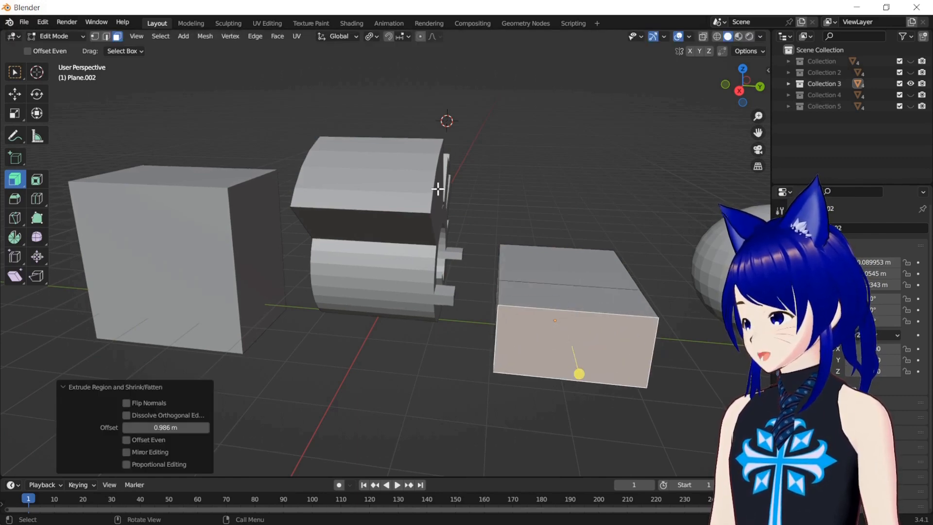
Step: Switch to editing the sphere and select a connected zigzag chain of seven faces around its middle
drag(741, 95, 673, 102)
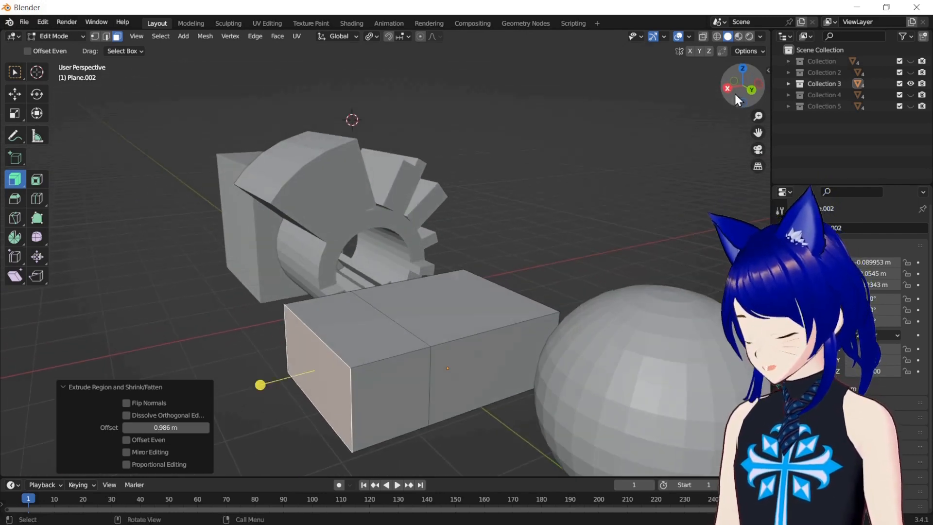
key(Tab)
click(659, 340)
key(Tab)
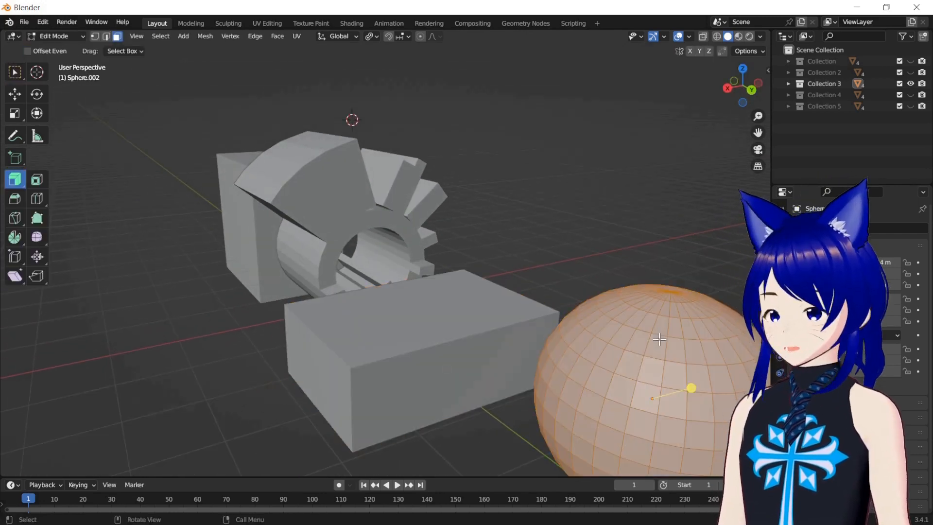
drag(758, 133, 761, 52)
drag(748, 92, 719, 84)
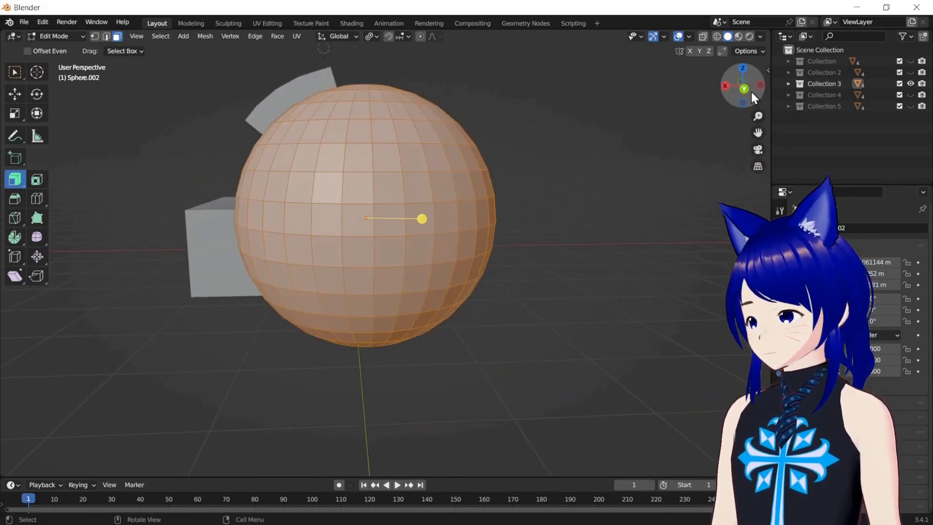
click(396, 197)
shift+click(359, 188)
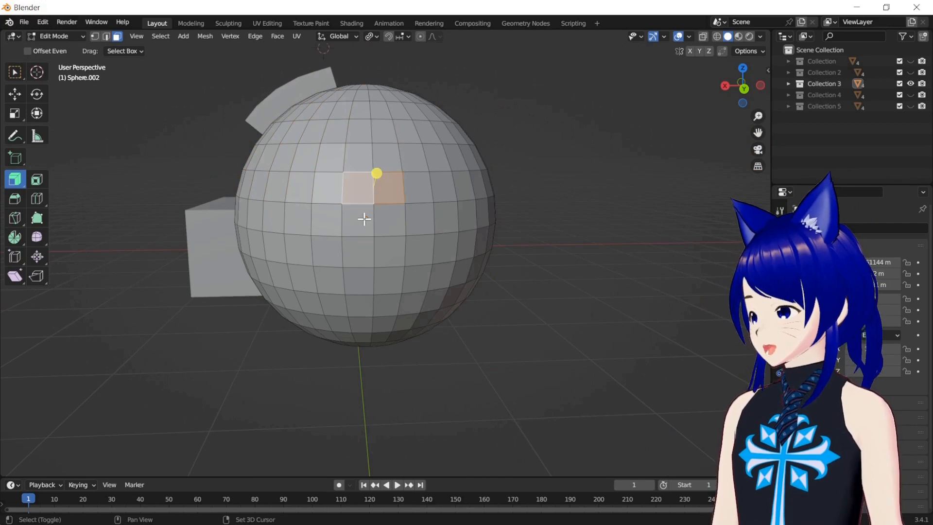
shift+click(362, 219)
shift+click(361, 253)
shift+click(318, 254)
shift+click(302, 249)
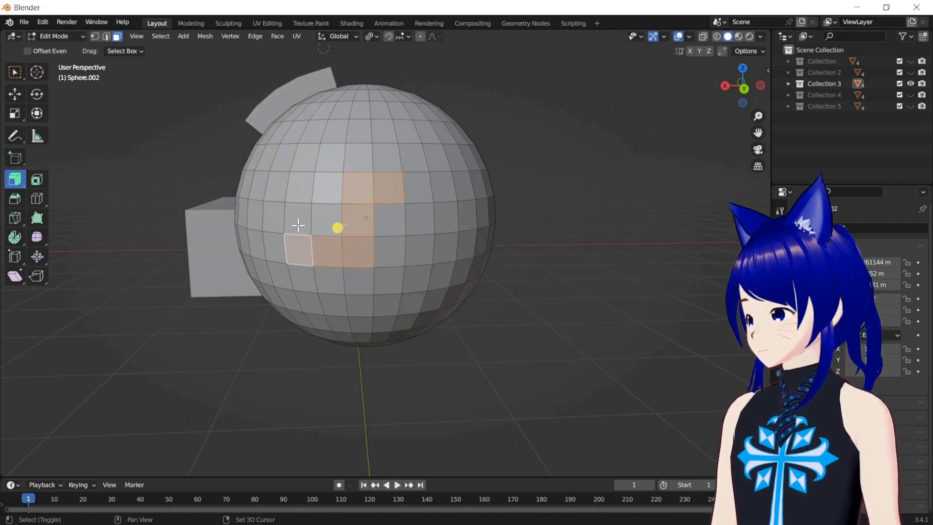
shift+click(298, 221)
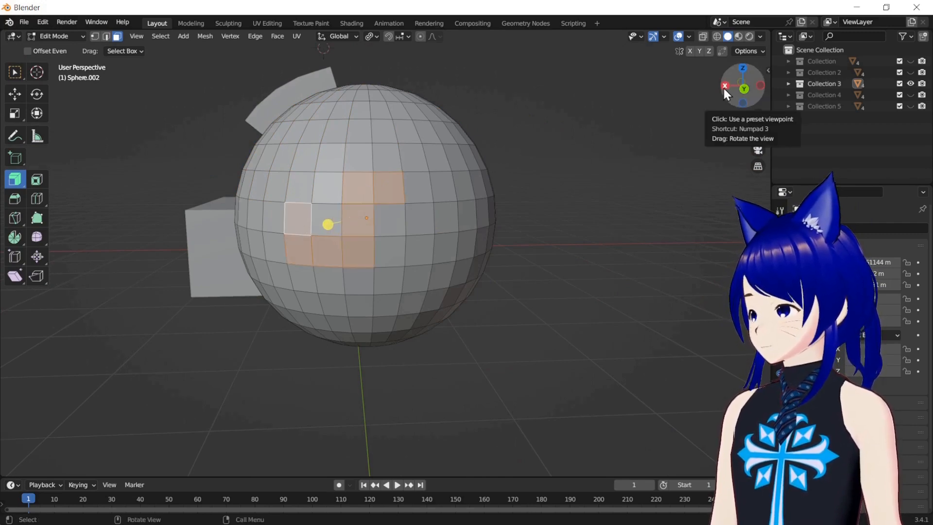
Step: Add an arch-shaped chain of seven sphere faces to the selection and extrude both chains about 0.263 m along their normals
drag(722, 86, 685, 94)
shift+click(574, 273)
shift+click(576, 248)
shift+click(578, 221)
shift+click(567, 198)
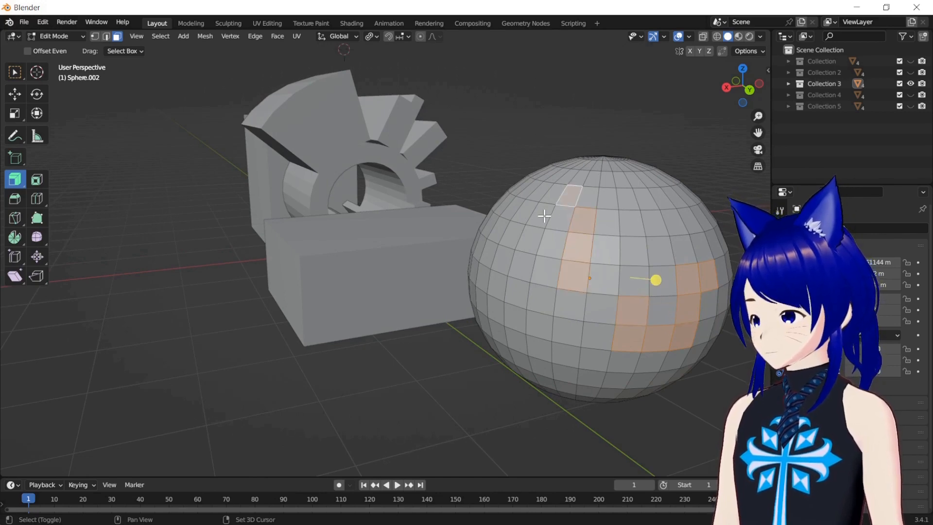
shift+click(541, 215)
shift+click(534, 241)
shift+click(523, 265)
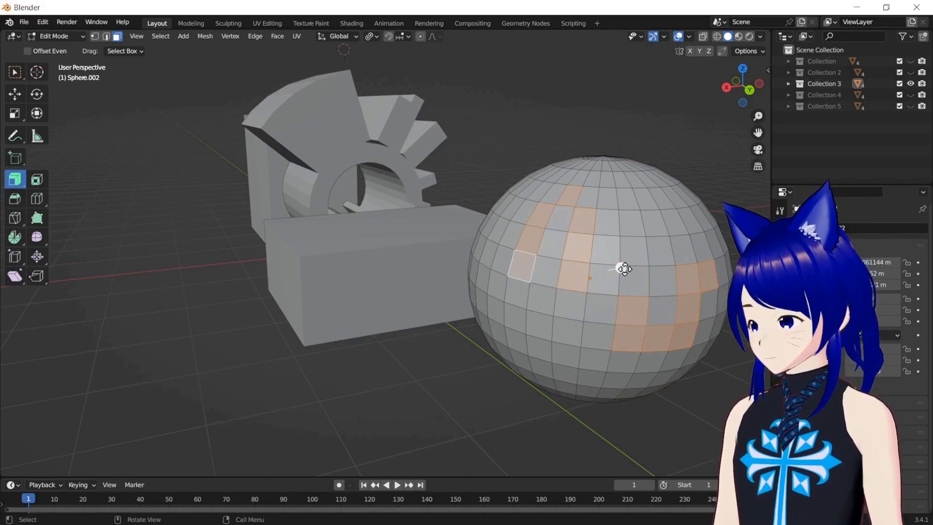
key(alt+s)
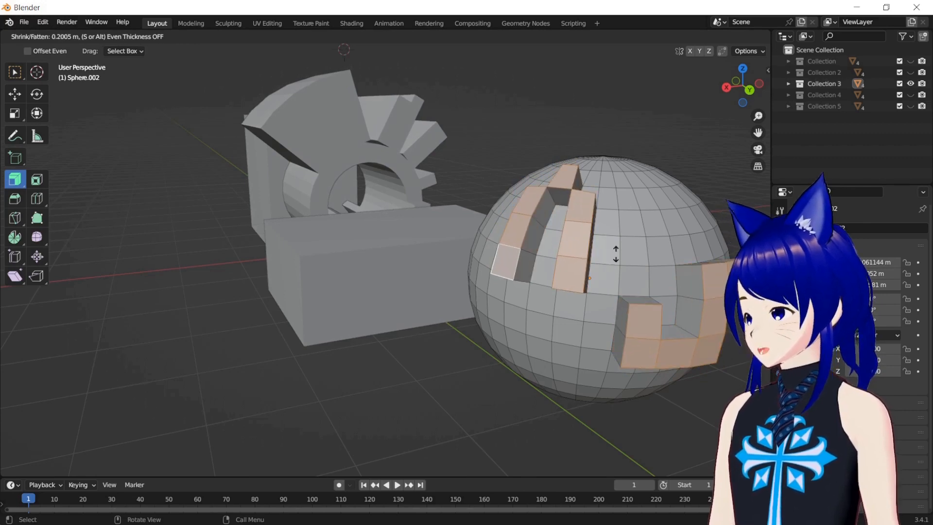
click(627, 265)
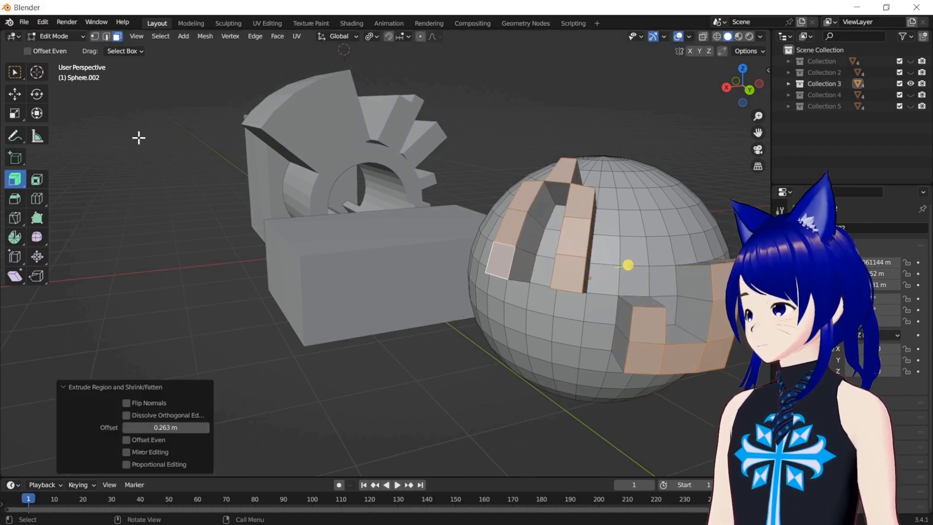
Step: Activate the Extrude Region tool and select four neighbouring faces on the sphere's upper half beside the extruded arch
click(10, 178)
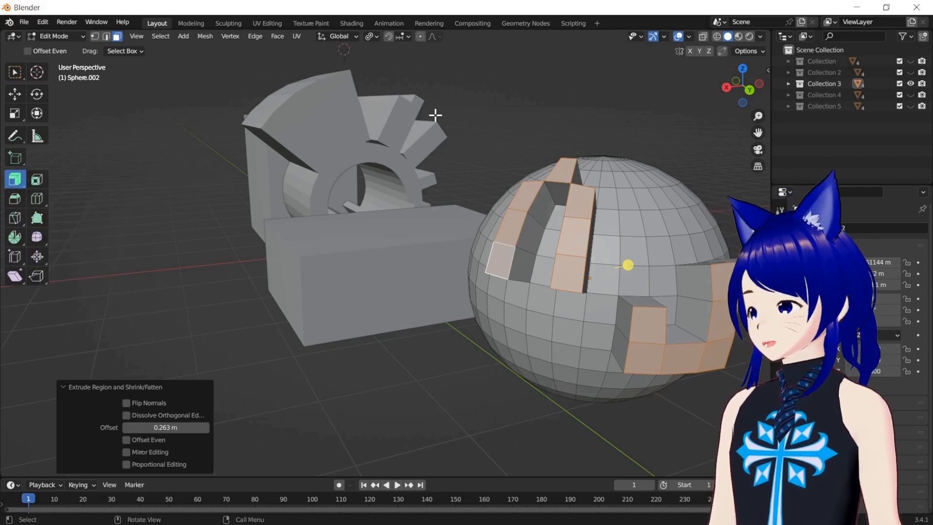
mouse_move(726, 89)
mouse_down()
mouse_move(714, 93)
mouse_move(722, 90)
mouse_up()
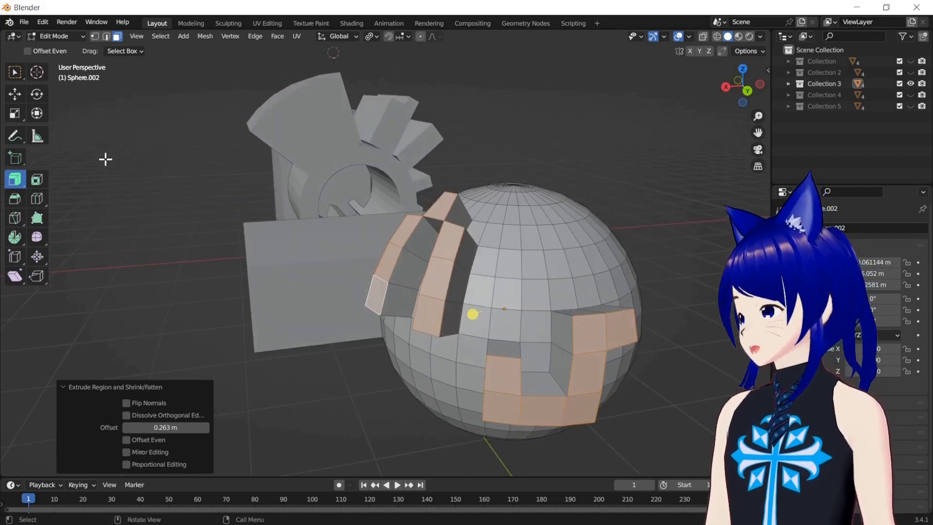
click(28, 180)
click(44, 183)
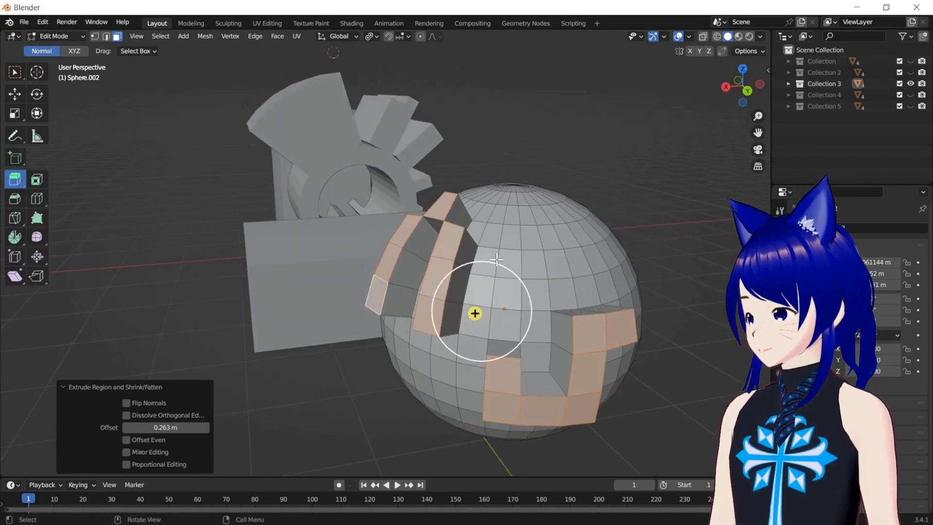
click(509, 249)
shift+click(528, 223)
shift+click(547, 241)
shift+click(553, 259)
Step: Add three adjacent faces lower on the sphere to the selection and extrude both groups about 0.504 m in the shared normal direction
drag(751, 93, 728, 96)
shift+click(335, 350)
shift+click(354, 346)
shift+click(368, 333)
drag(250, 293, 258, 259)
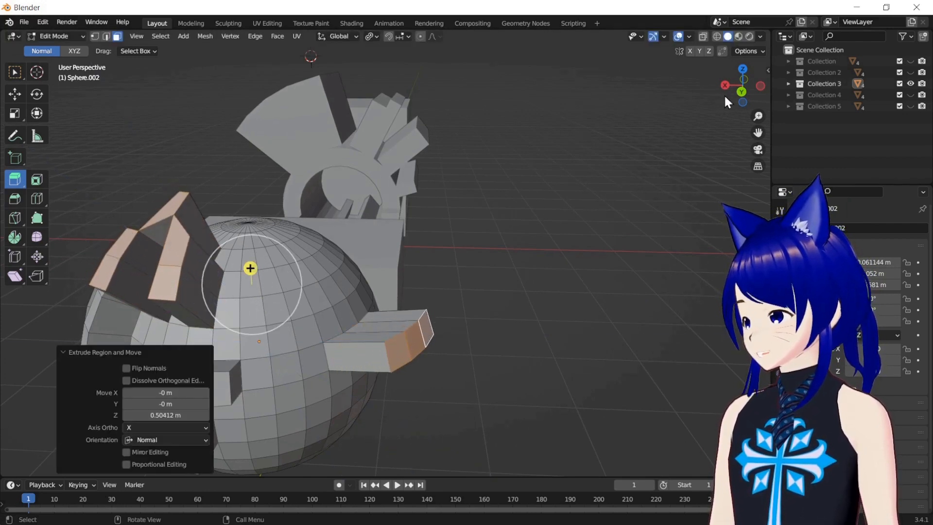
mouse_move(742, 87)
mouse_down()
mouse_move(688, 114)
mouse_move(697, 93)
mouse_move(724, 100)
mouse_move(742, 89)
mouse_up()
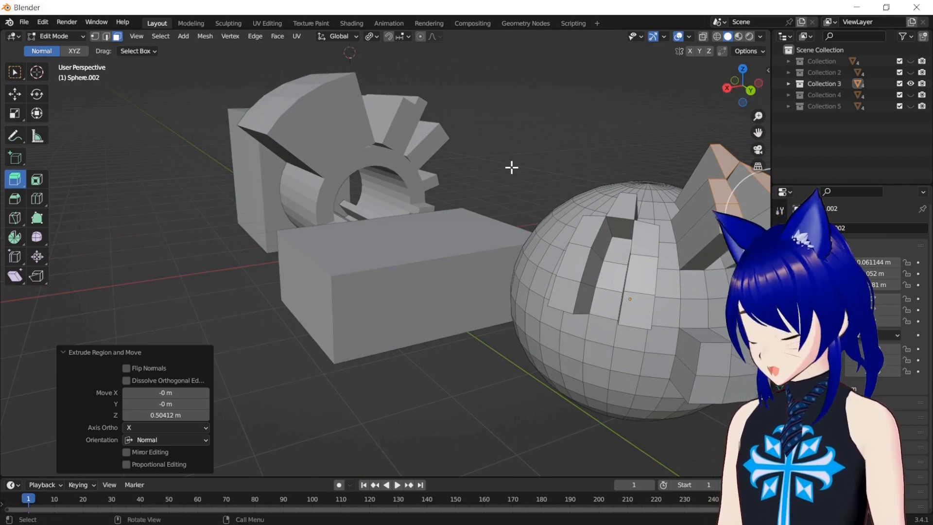
Step: Undo the last sphere extrusion, leave mesh editing, and show Collection 4 in place of Collection 3
key(ctrl+z)
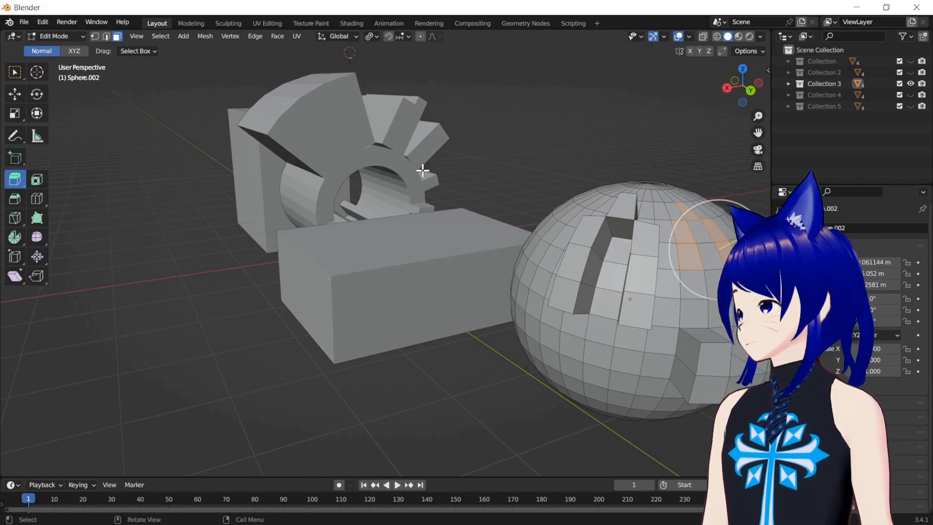
key(Tab)
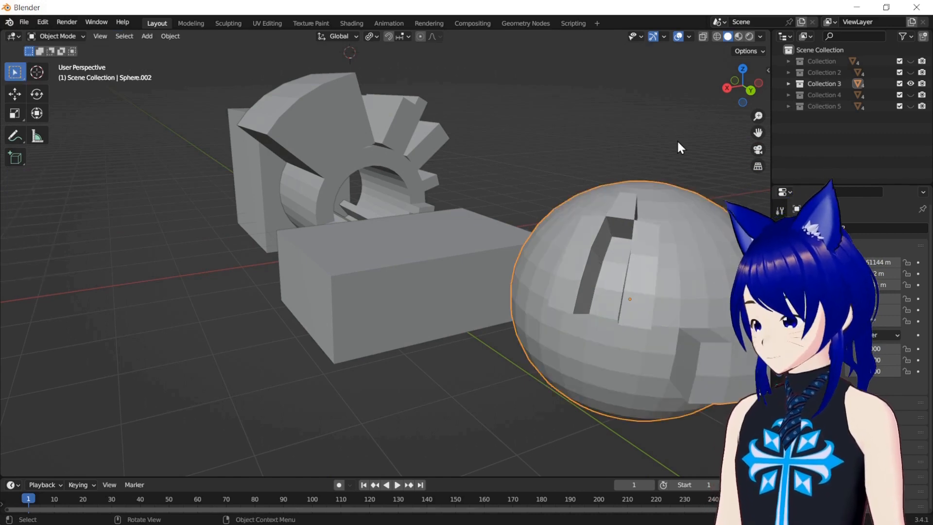
mouse_move(729, 89)
mouse_down()
mouse_move(746, 88)
mouse_move(731, 87)
mouse_up()
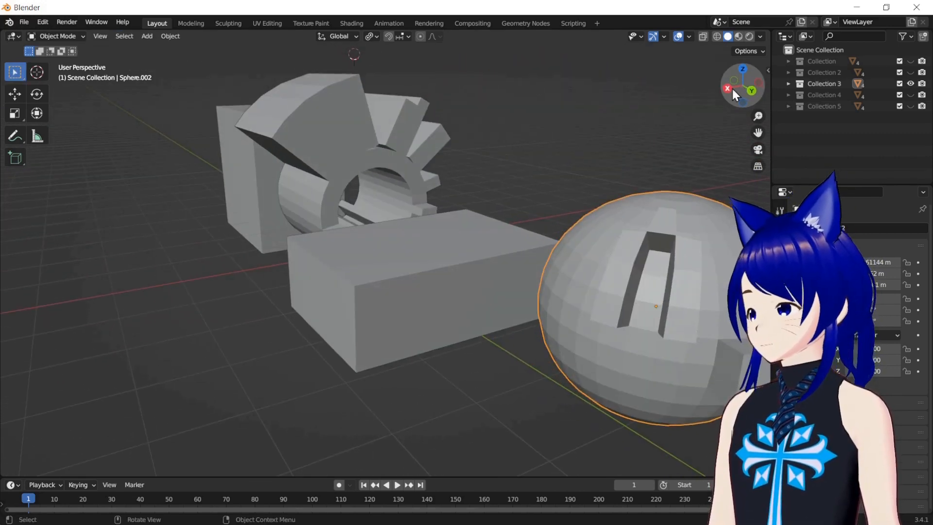
click(910, 85)
click(909, 94)
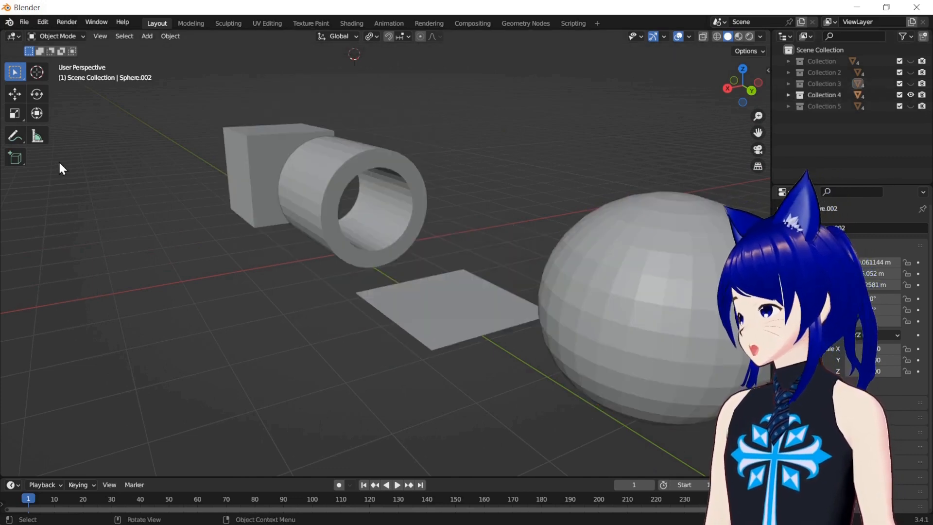
Step: Start editing the untouched cube's mesh and activate the Extrude Individual tool
click(264, 168)
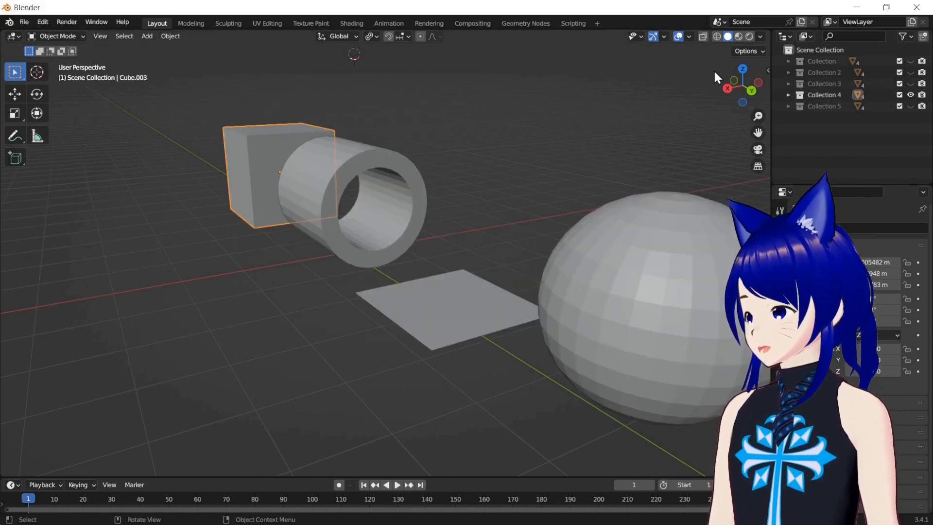
drag(723, 85, 686, 89)
key(Tab)
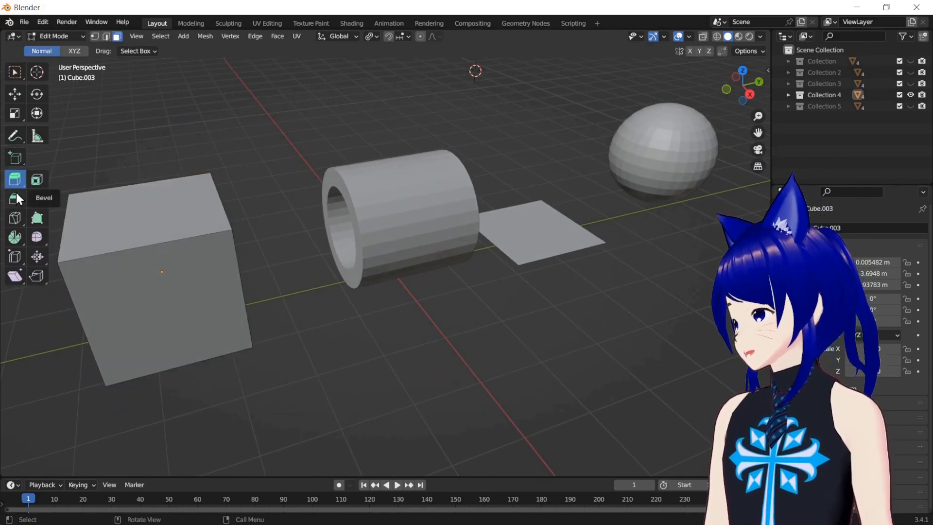
click(21, 179)
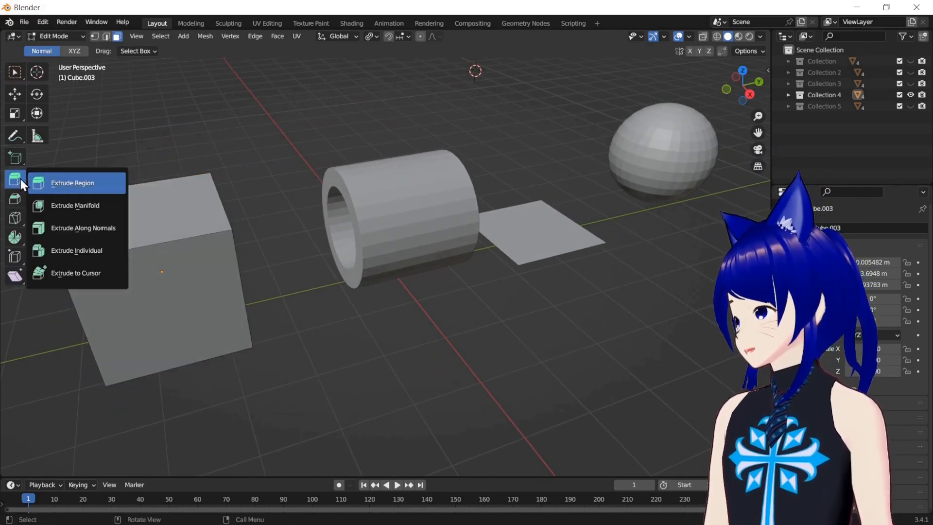
click(104, 247)
Step: Select the cube's top face and the side face towards the cylinder, extrude both individually by 0.911 m, and extrude them back inward by 0.534 m
click(139, 224)
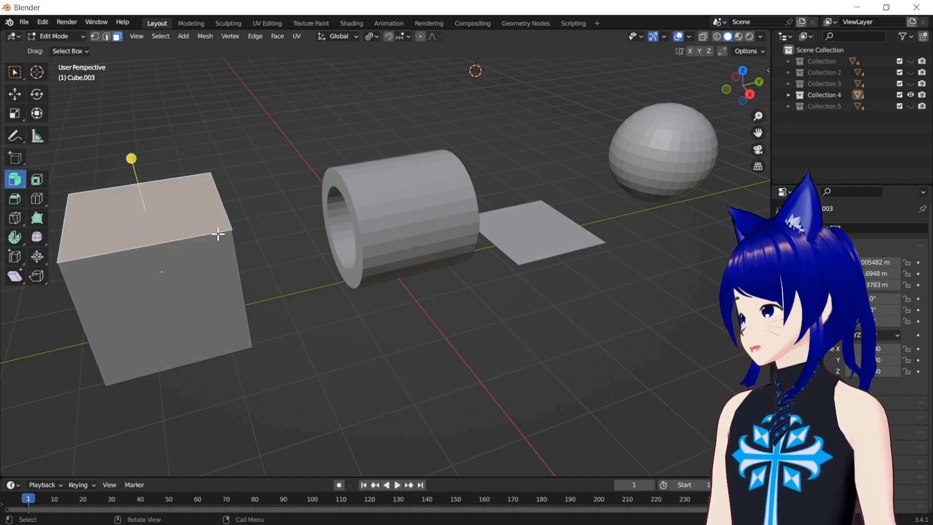
drag(750, 100, 725, 113)
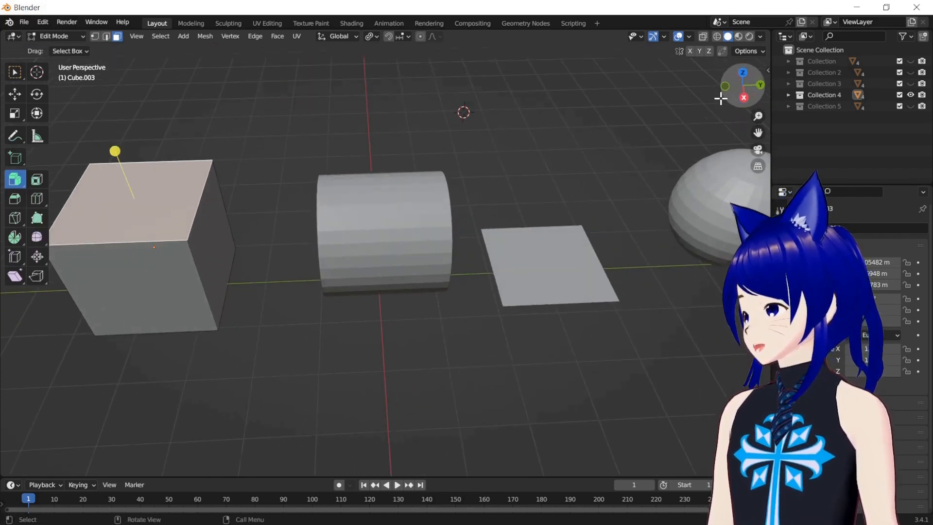
shift+click(218, 237)
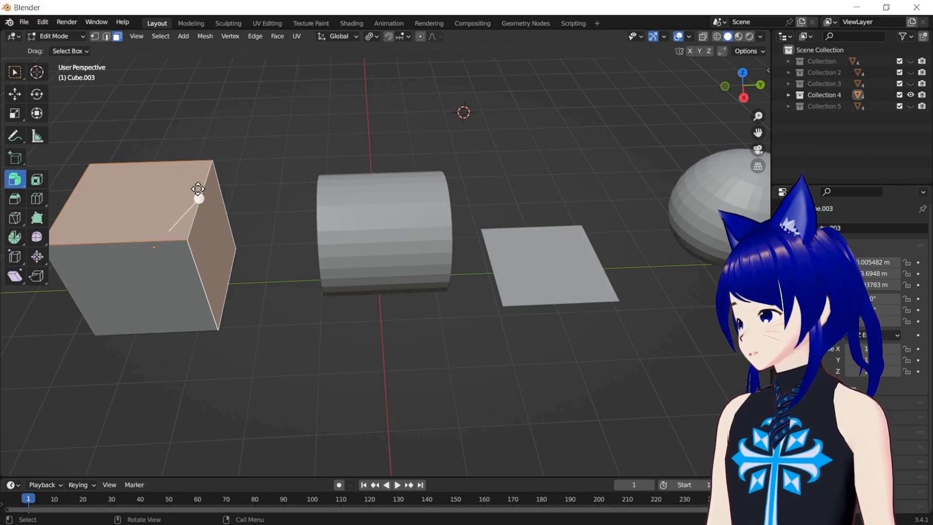
drag(200, 196, 234, 165)
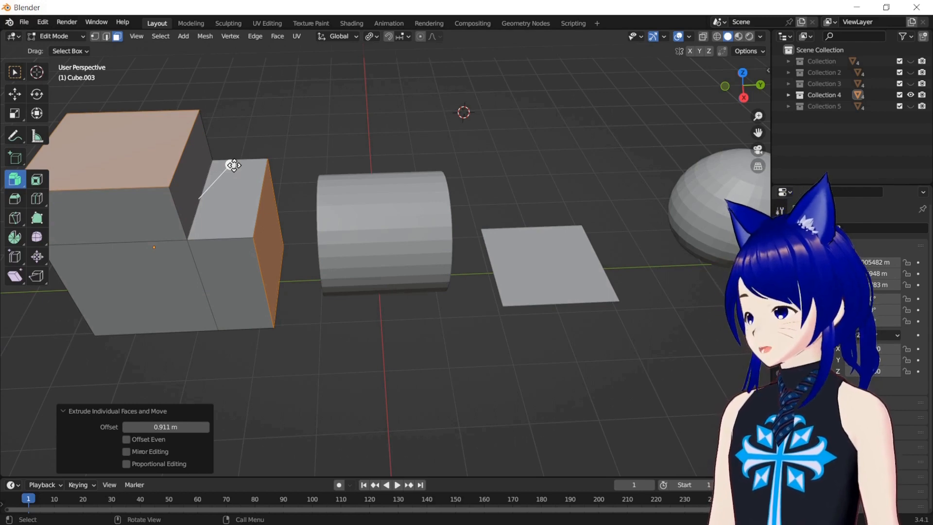
drag(234, 165, 215, 179)
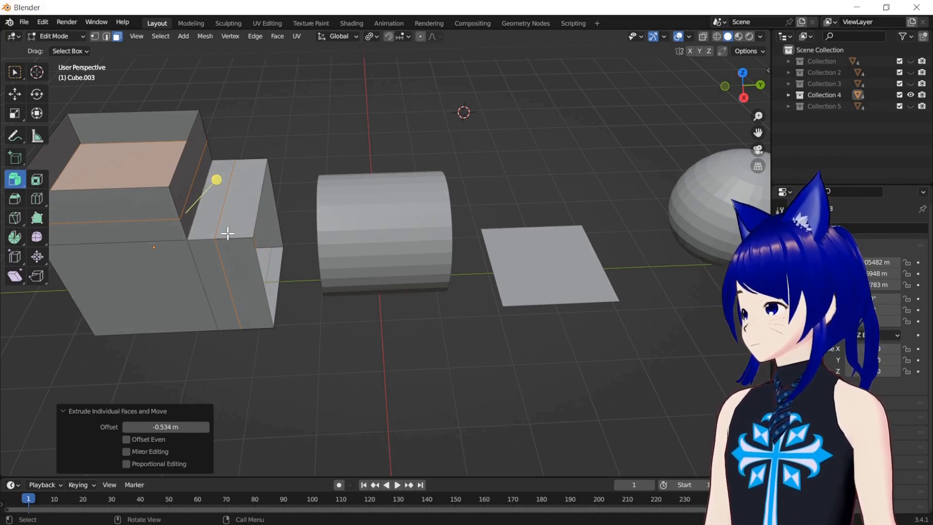
Step: Switch to editing the hollow cylinder and select three neighbouring lengthwise faces on its outer wall
key(Tab)
click(411, 223)
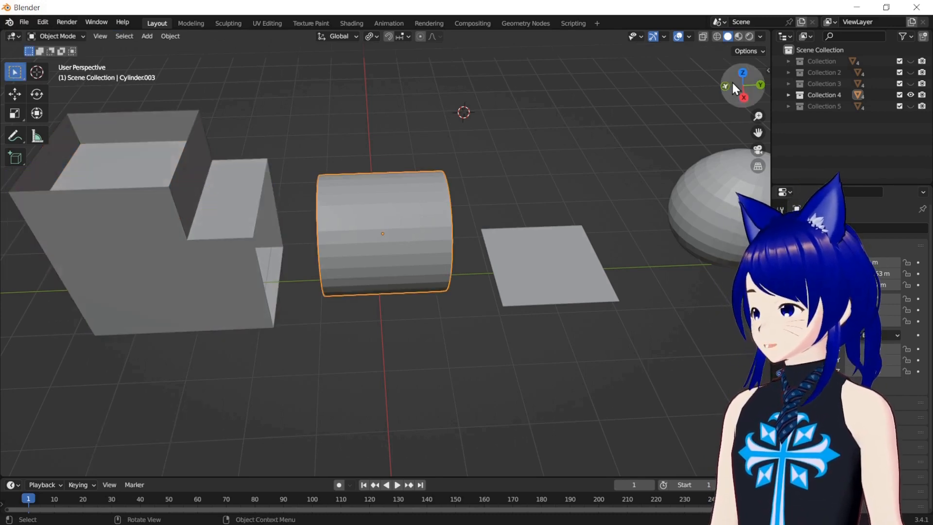
drag(730, 81, 730, 93)
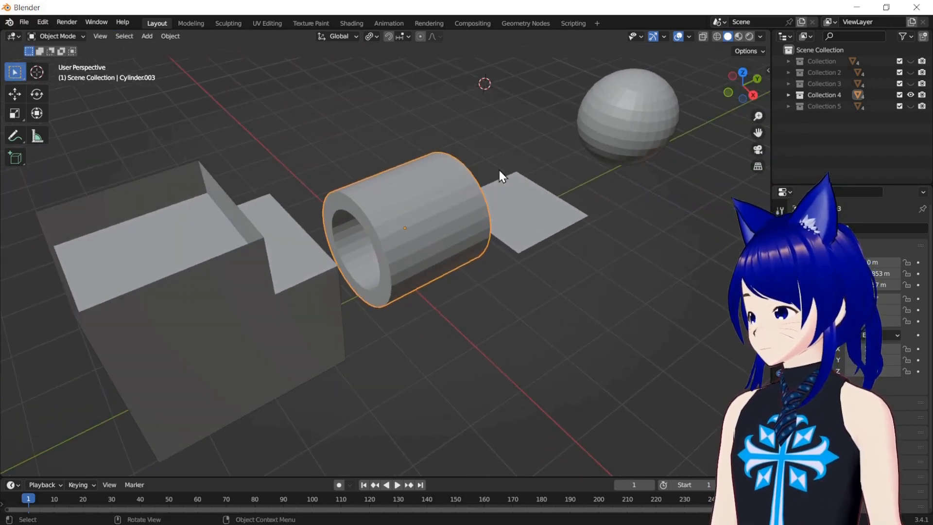
key(Tab)
click(421, 209)
shift+click(444, 191)
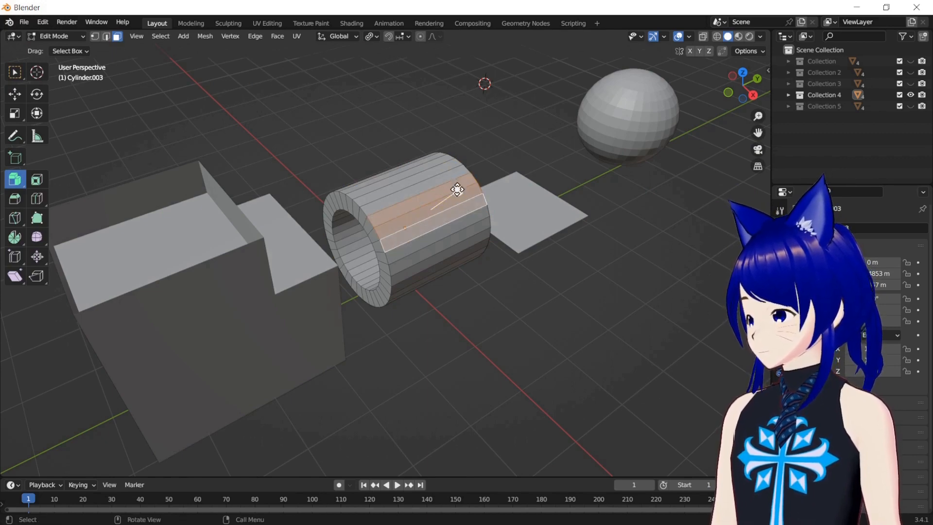
Step: Try extruding the three selected cylinder faces individually by 0.434 m, and undo it
key(alt+s)
click(500, 175)
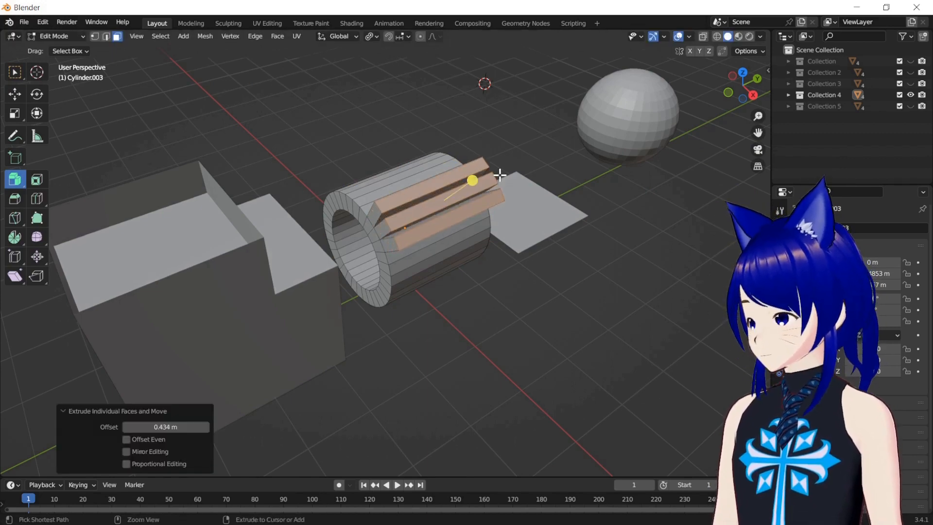
key(ctrl+z)
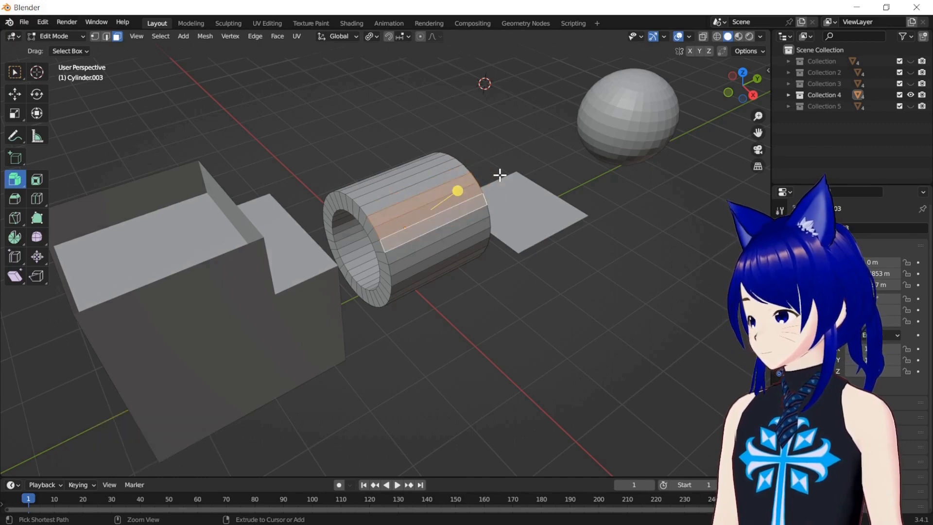
Step: Select all faces of the hollow cylinder, try extruding them individually, inspect the shape, and undo the extrusion
key(a)
drag(386, 183, 399, 169)
drag(730, 92, 662, 49)
drag(340, 49, 442, 50)
mouse_move(743, 86)
mouse_down()
mouse_move(792, 87)
mouse_move(751, 122)
mouse_move(700, 95)
mouse_move(649, 97)
mouse_move(642, 111)
mouse_move(642, 79)
mouse_move(685, 81)
mouse_move(693, 86)
mouse_move(645, 81)
mouse_move(636, 100)
mouse_move(725, 89)
mouse_up()
key(ctrl+z)
Step: Try Extrude Along Normals on all cylinder faces with an offset of 0.427 m, inspect the open end, and undo it
drag(27, 181, 57, 229)
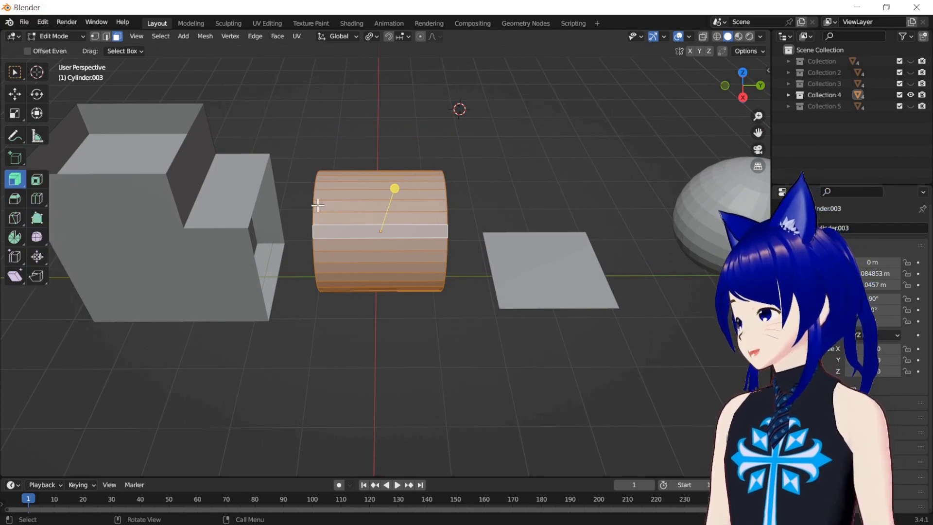
drag(395, 188, 415, 156)
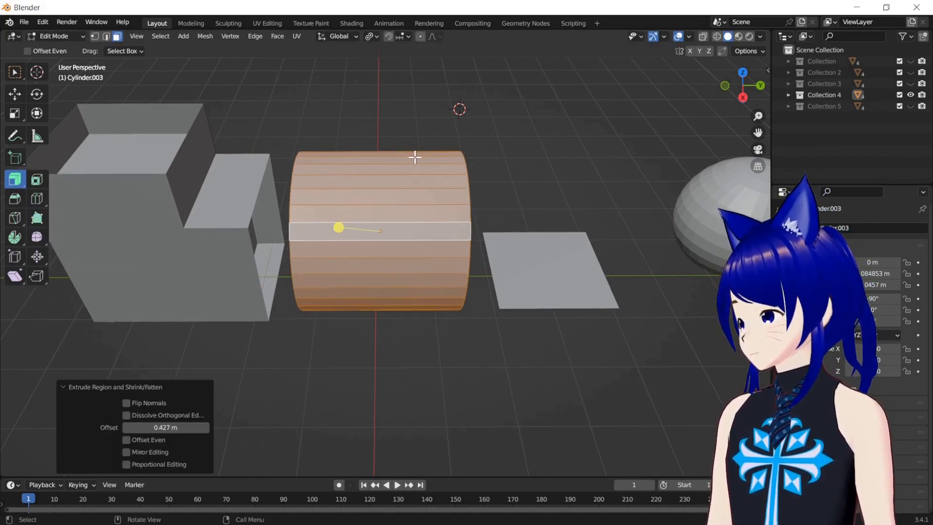
drag(740, 95, 709, 109)
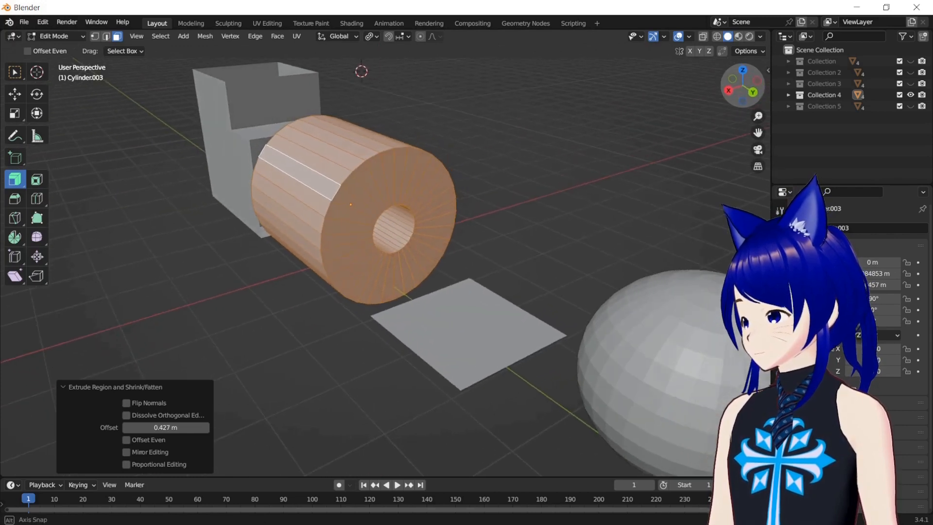
key(ctrl+z)
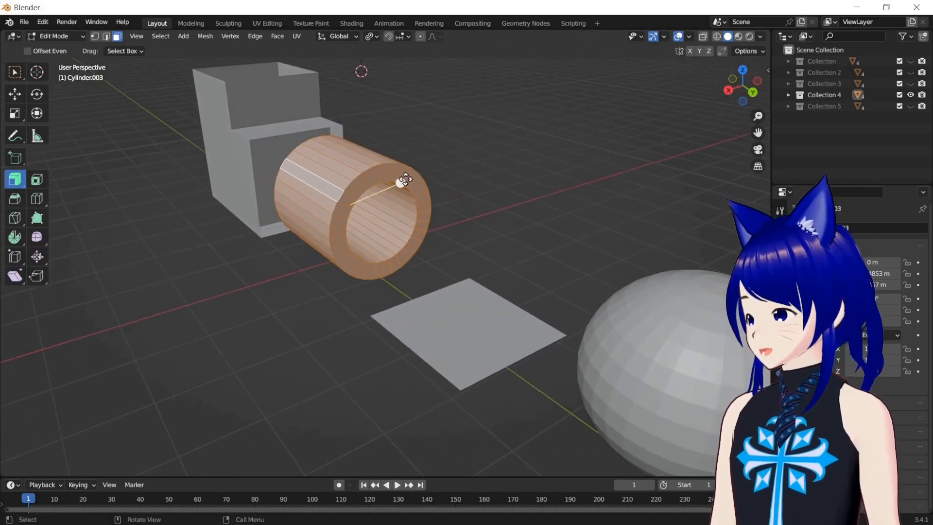
Step: Repeat the extrusion of all cylinder faces along their normals by 0.594 m, and undo these trials to restore the original cylinder
drag(405, 180, 414, 162)
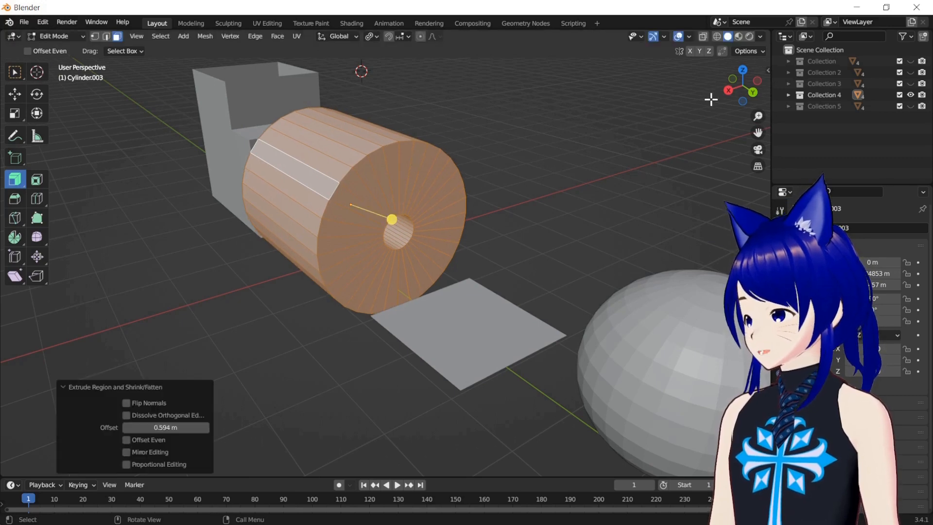
click(729, 90)
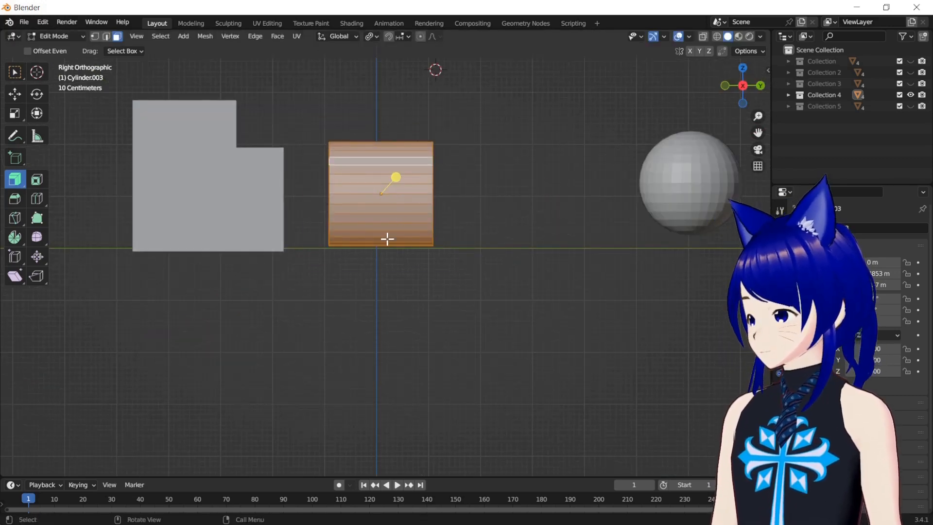
mouse_move(739, 91)
mouse_down()
mouse_move(753, 97)
mouse_move(743, 86)
mouse_up()
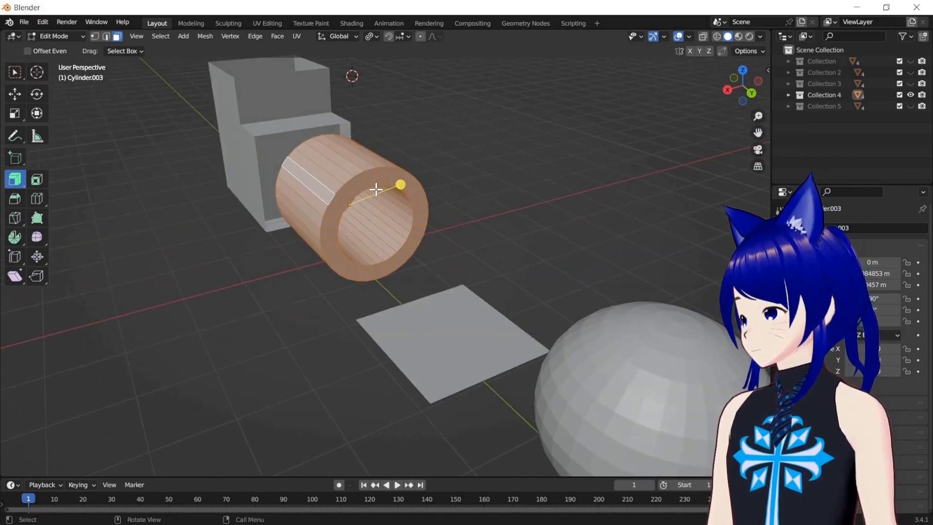
drag(398, 186, 414, 175)
key(ctrl+z)
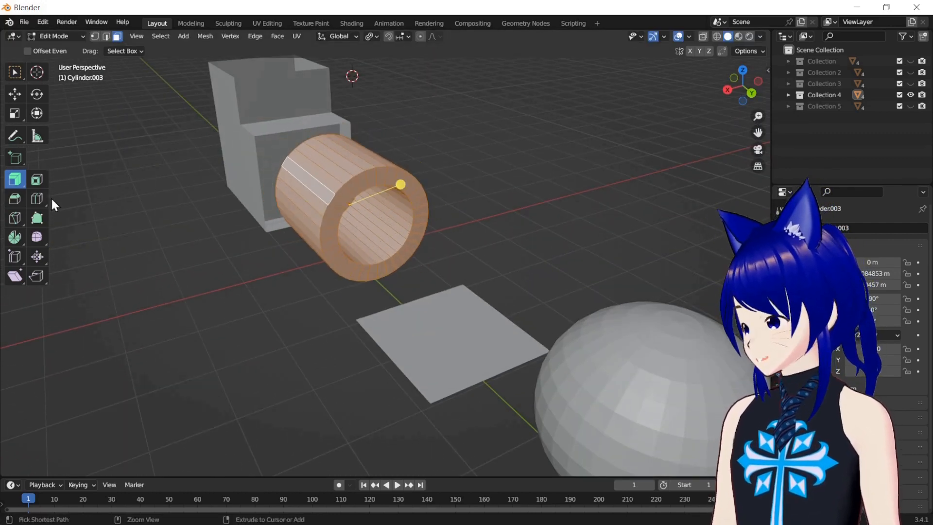
Step: Switch to Extrude Individual, try extruding every cylinder face by 0.289 m for comparison, and undo it
click(15, 181)
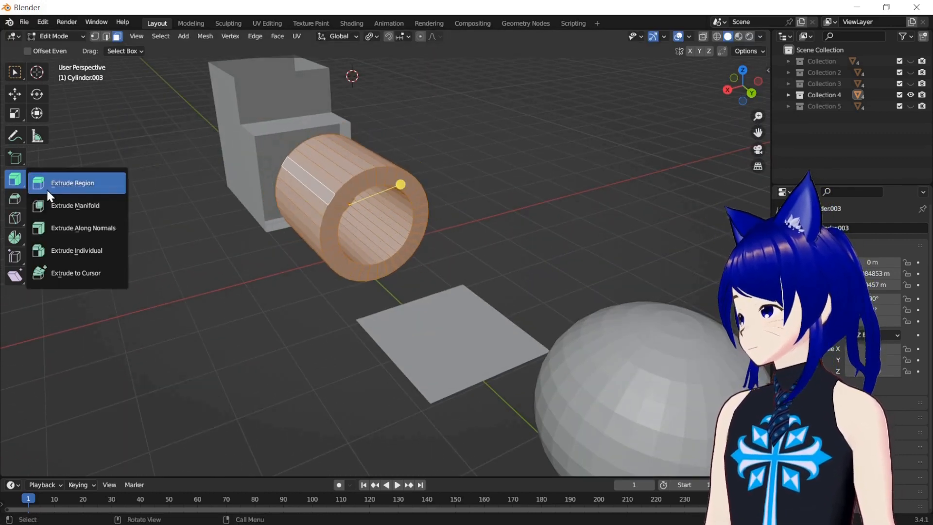
click(63, 236)
mouse_move(401, 188)
mouse_down()
mouse_move(412, 193)
mouse_move(413, 178)
mouse_up()
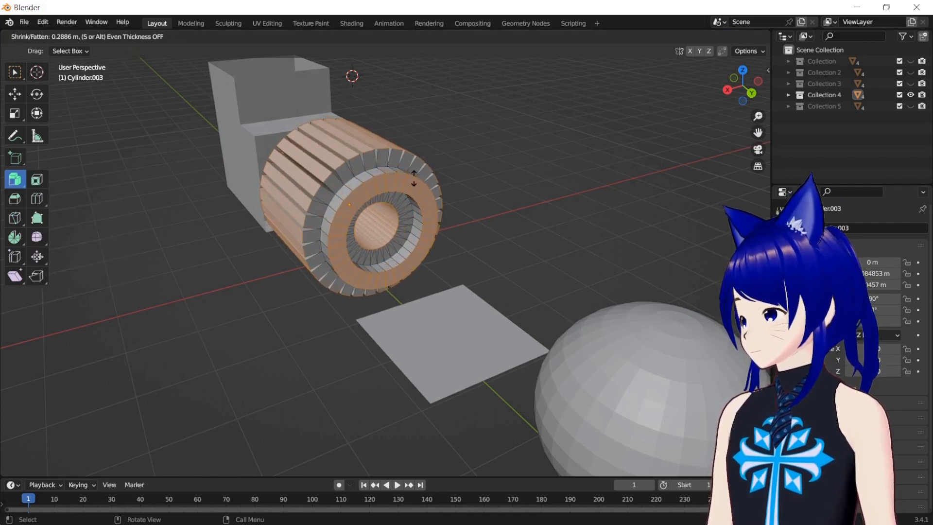
drag(413, 178, 414, 178)
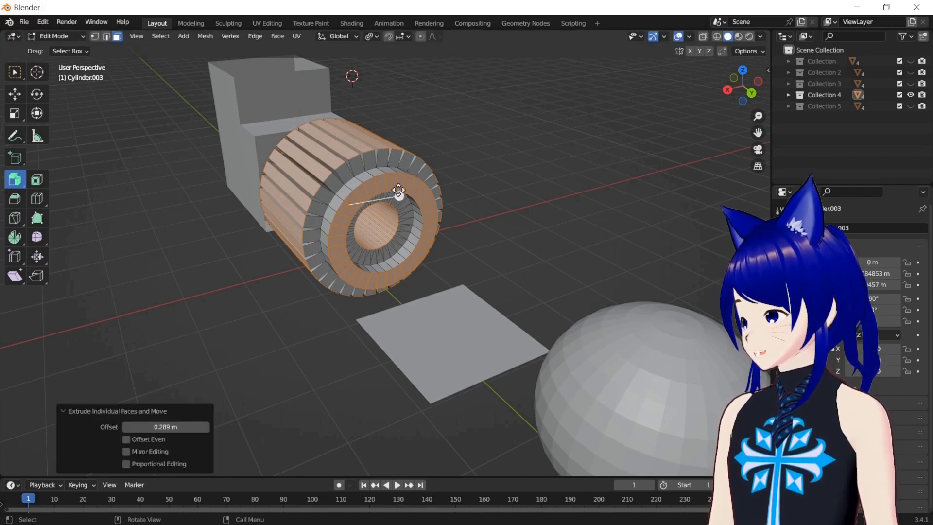
key(ctrl+z)
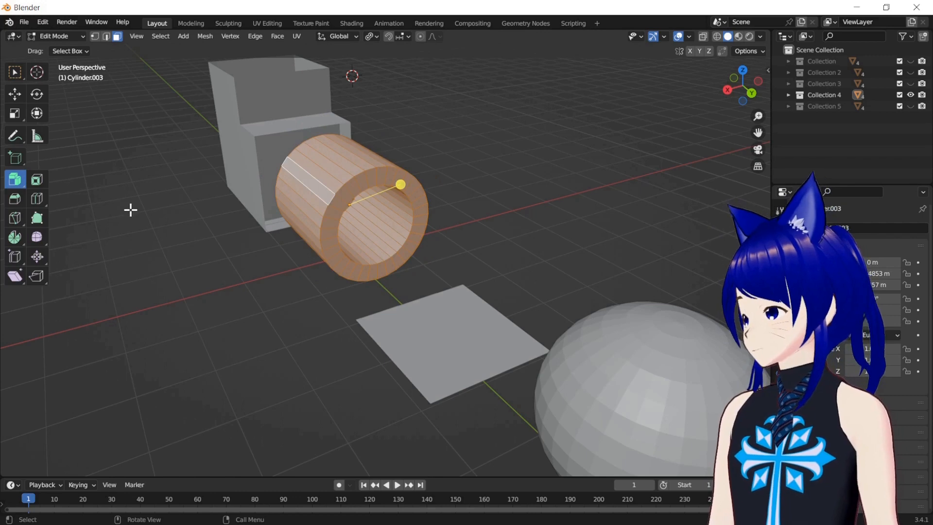
Step: Try Extrude Manifold on the whole cylinder with a 0.5967 m move along Z, and undo both it and the full selection
drag(17, 179, 86, 206)
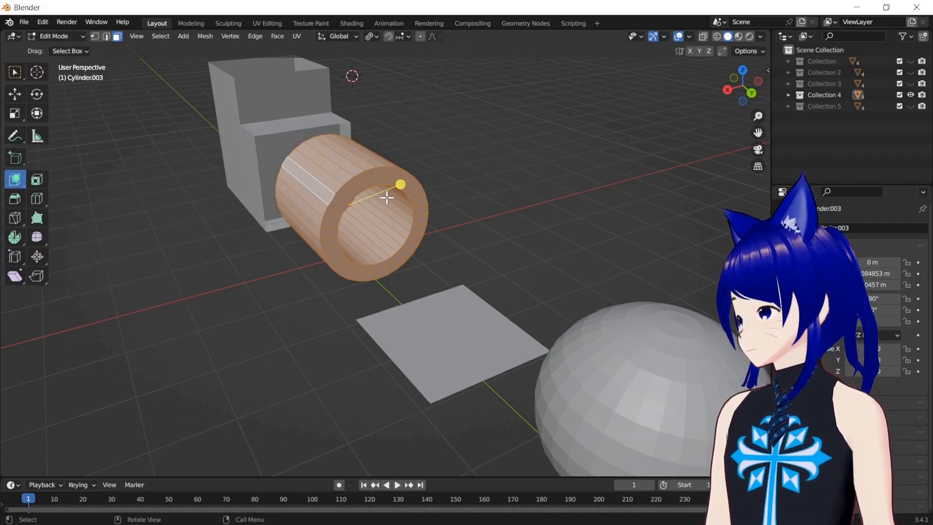
drag(401, 184, 439, 175)
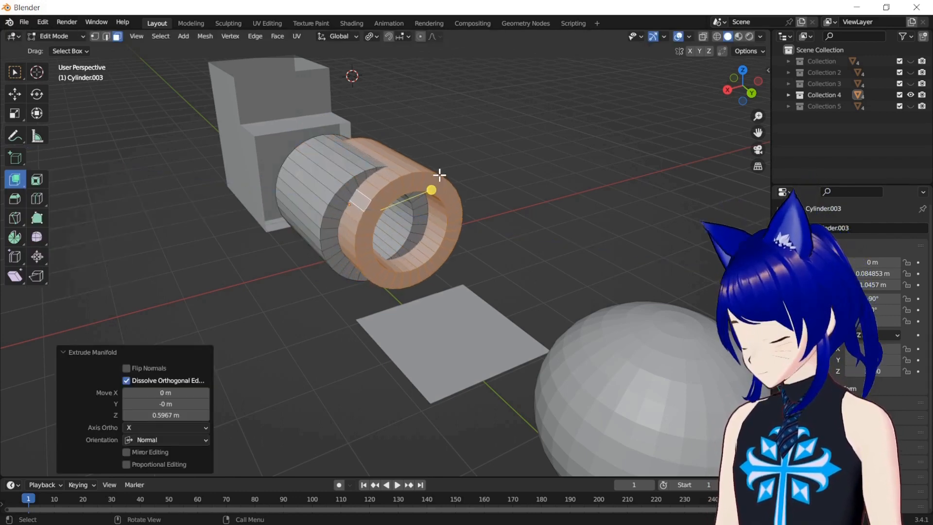
key(ctrl+z)
key(ctrl+z)
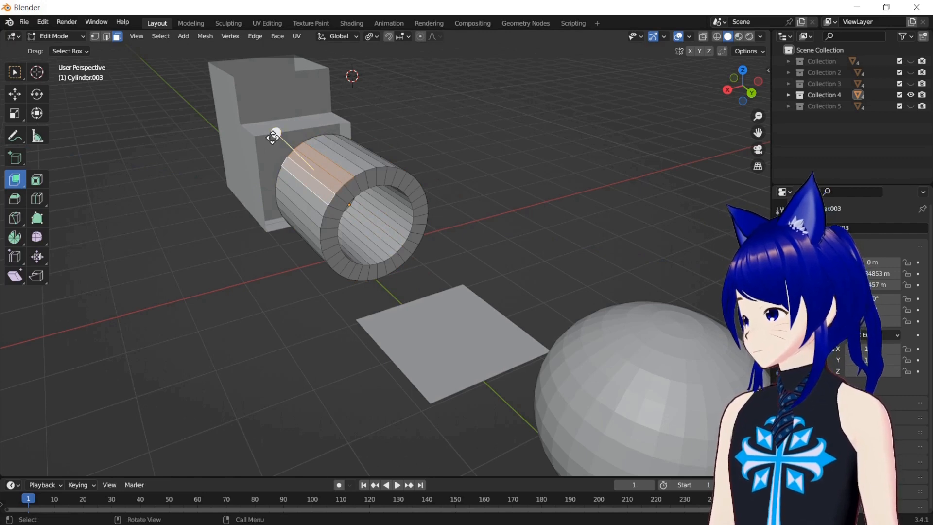
Step: Reactivate Extrude Individual, select all cylinder faces, extrude them by about 0.379 m, and clear the selection
drag(16, 180, 79, 249)
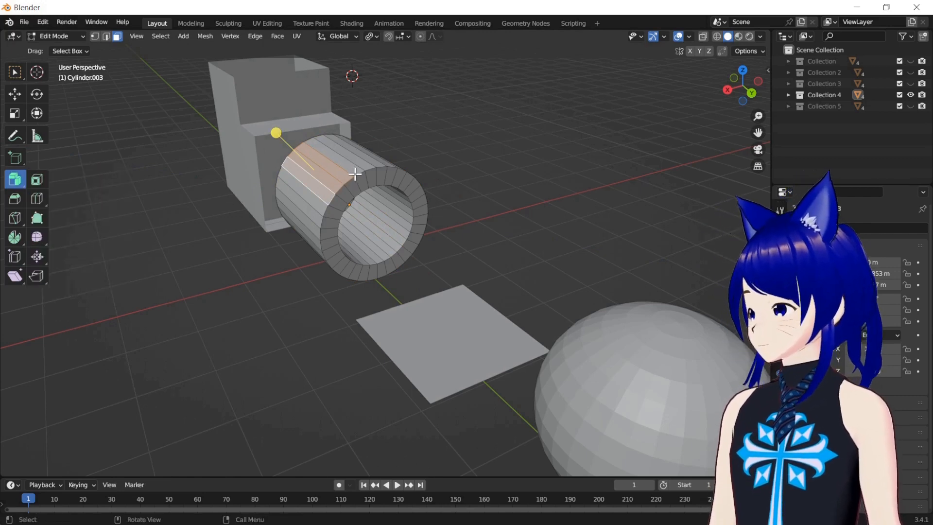
key(a)
drag(400, 182, 439, 222)
key(ctrl+z)
drag(402, 183, 481, 173)
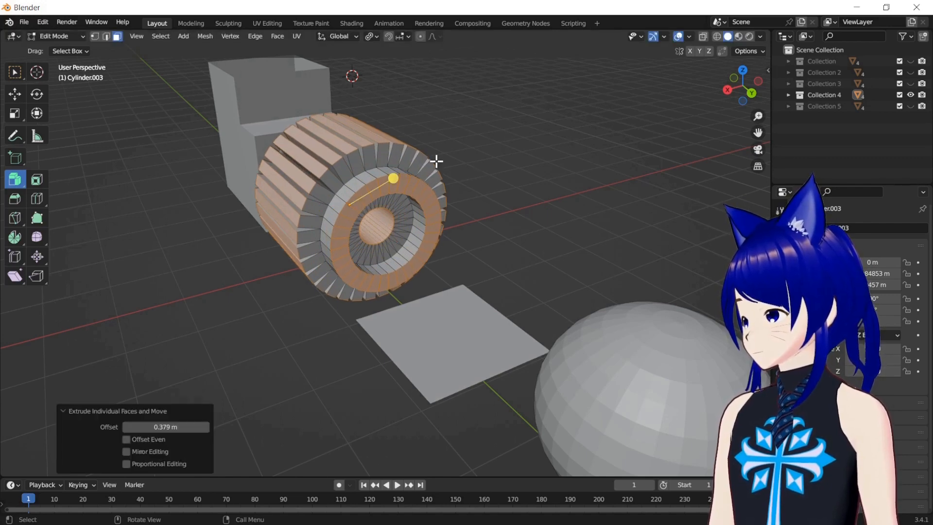
drag(730, 95, 534, 309)
click(524, 307)
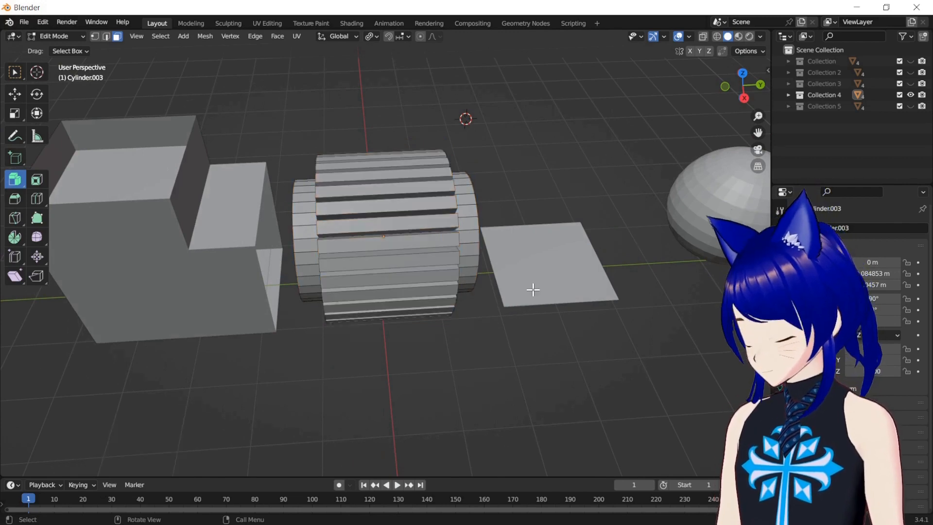
Step: Extrude the plane into a box with Extrude Individual, and push the box's front face inward with an offset of -0.72 m
key(Tab)
click(533, 291)
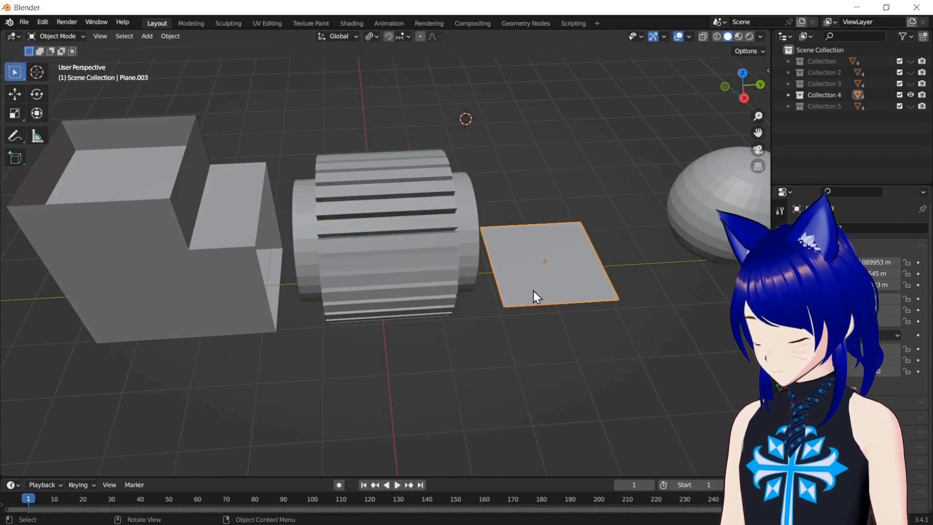
key(a)
click(532, 290)
key(Tab)
drag(558, 220, 588, 126)
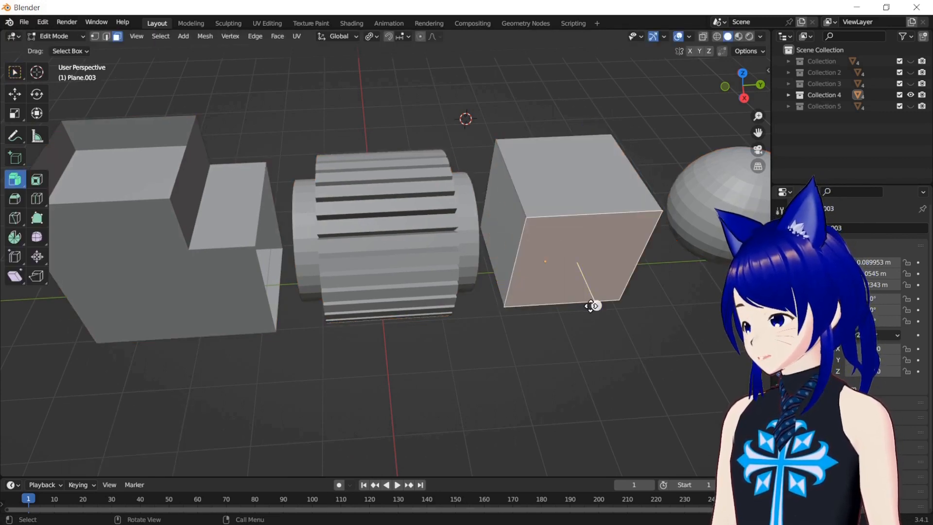
drag(598, 307, 601, 334)
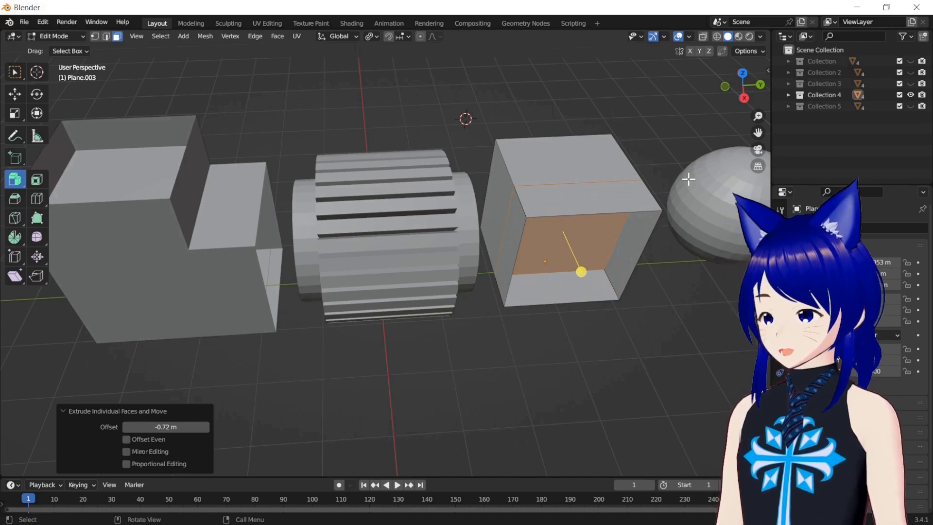
Step: Extrude every face of the sphere individually by 0.68 m and view the separated blocks from the side
drag(757, 133, 732, 197)
key(Tab)
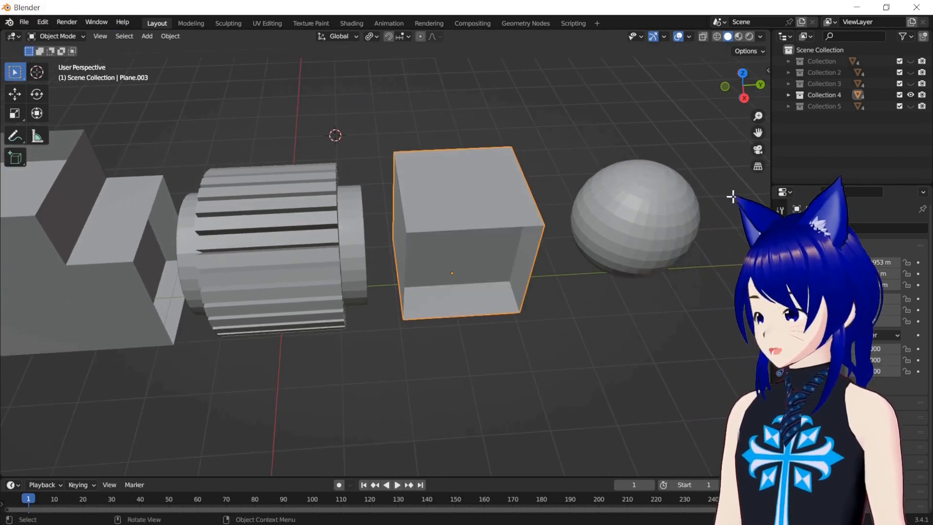
click(664, 203)
key(Tab)
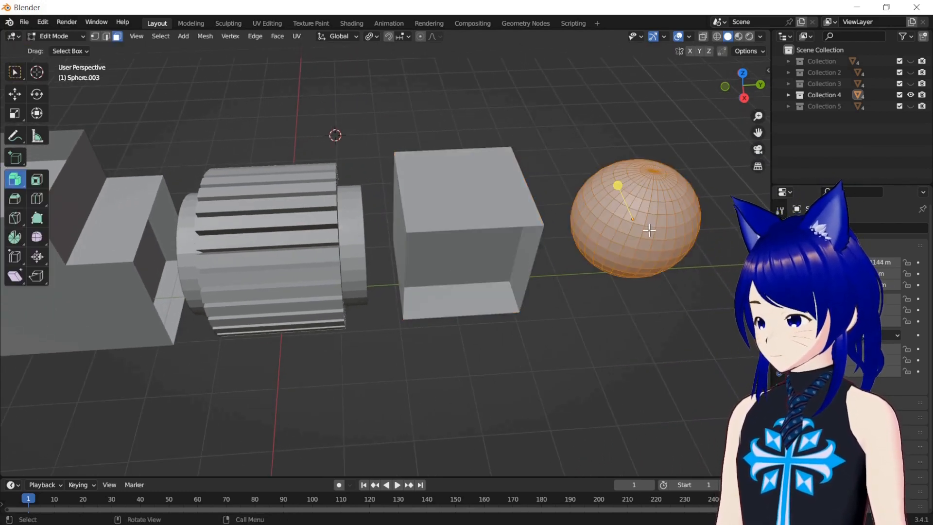
drag(624, 193, 620, 166)
drag(743, 109, 672, 89)
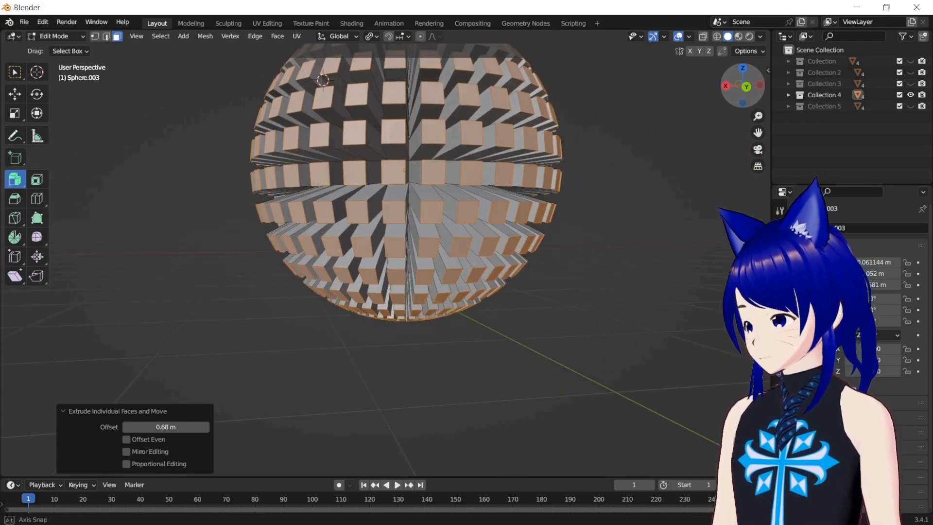
drag(734, 87, 730, 100)
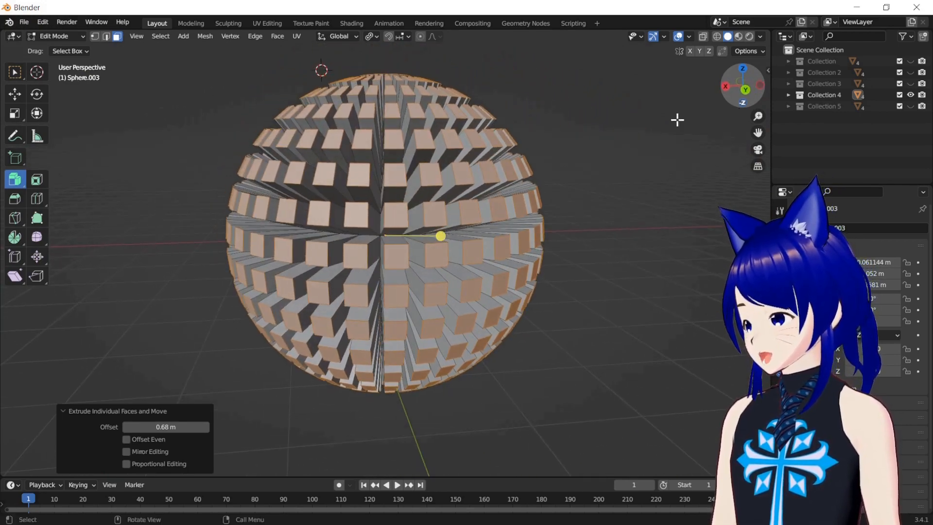
Step: Select the entire extruded sphere and extrude all of its faces individually again with an offset of 0.0337 m
key(a)
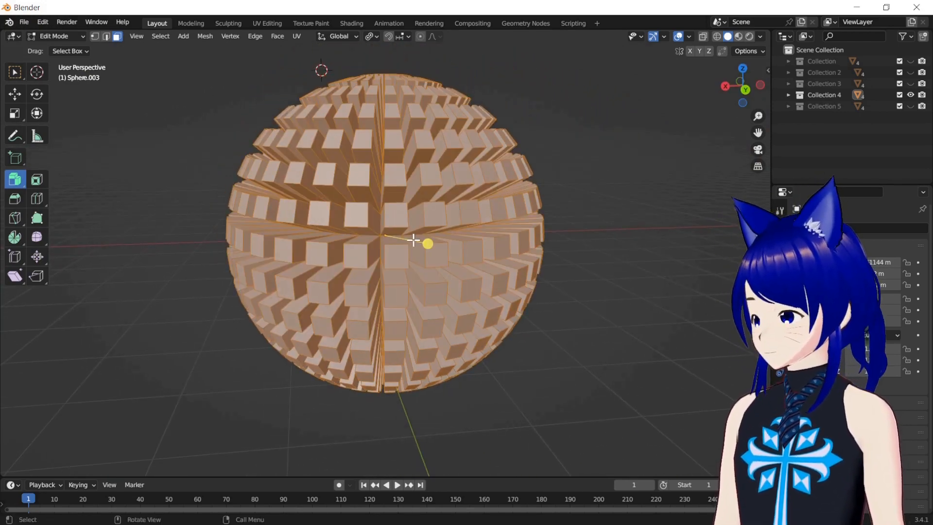
key(alt+s)
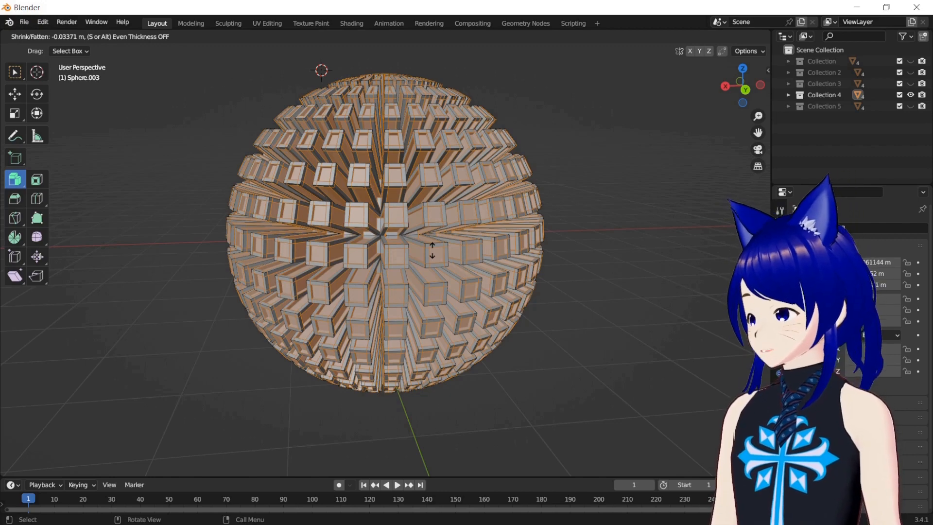
click(432, 250)
drag(743, 83, 717, 86)
drag(721, 84, 731, 95)
key(ctrl+z)
mouse_move(425, 298)
mouse_down()
mouse_move(411, 288)
mouse_move(424, 299)
mouse_up()
drag(743, 88, 801, 98)
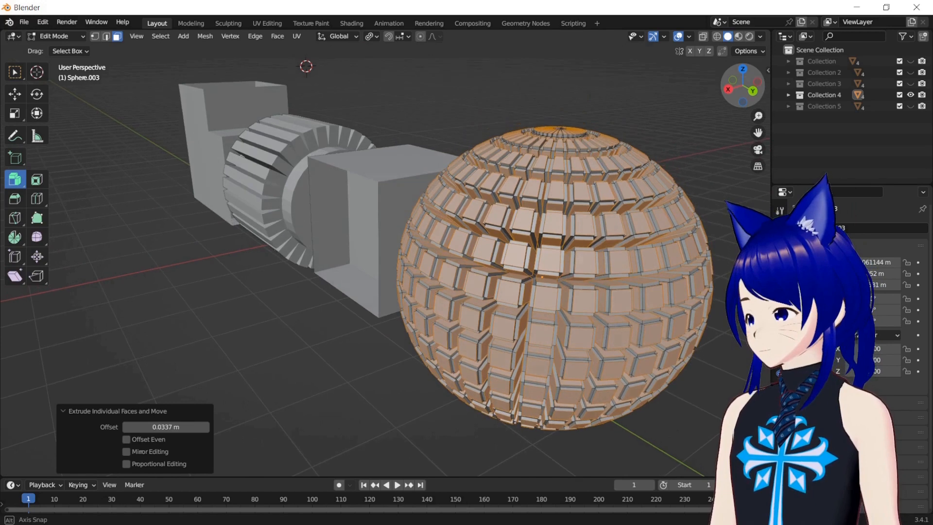
Step: Show only Collection 5, switch to Extrude to Cursor, and open its cube for editing
ctrl+click(910, 106)
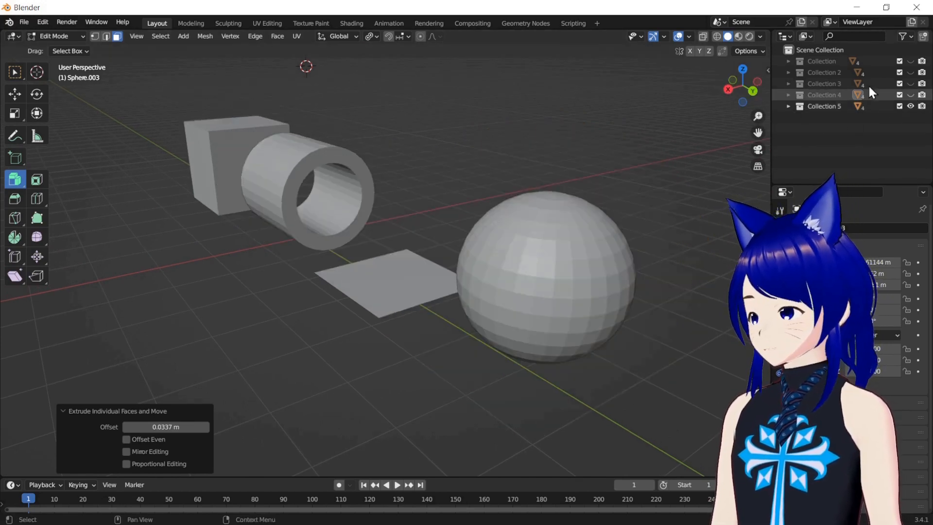
drag(19, 179, 77, 270)
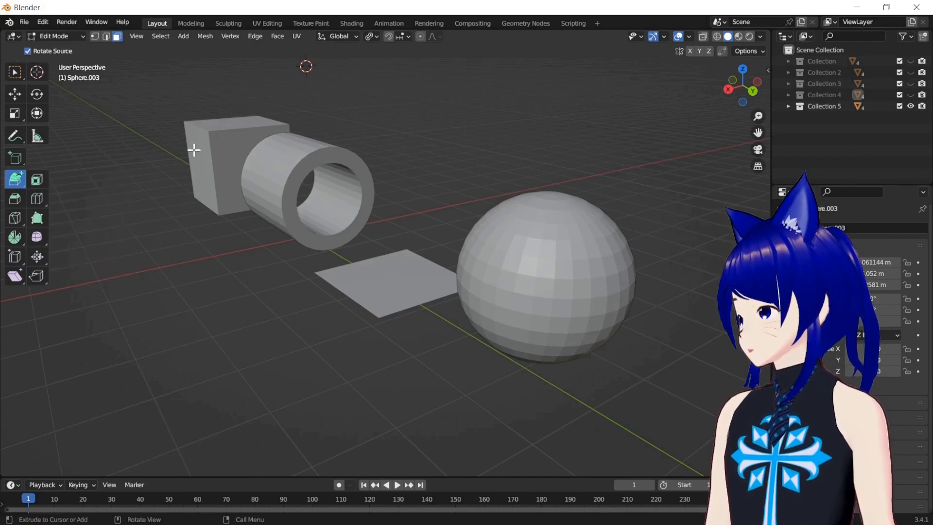
key(Tab)
click(195, 152)
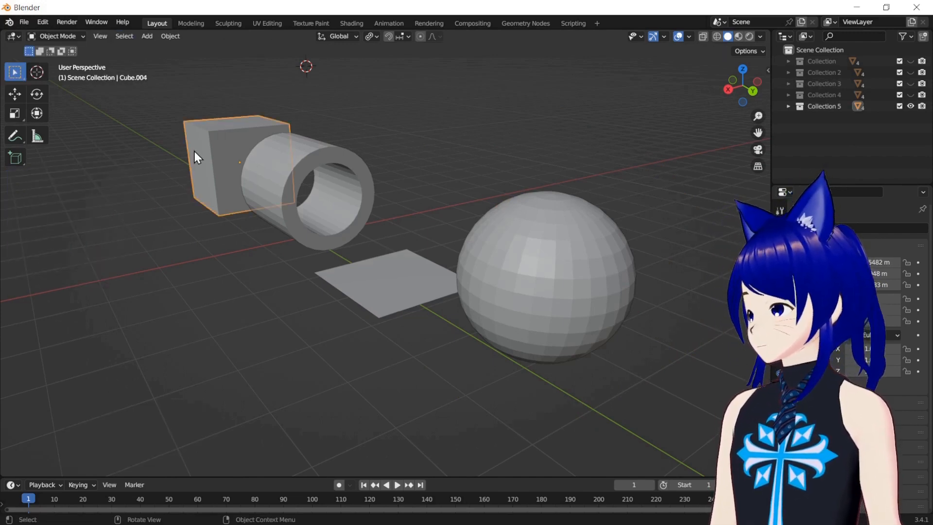
key(Tab)
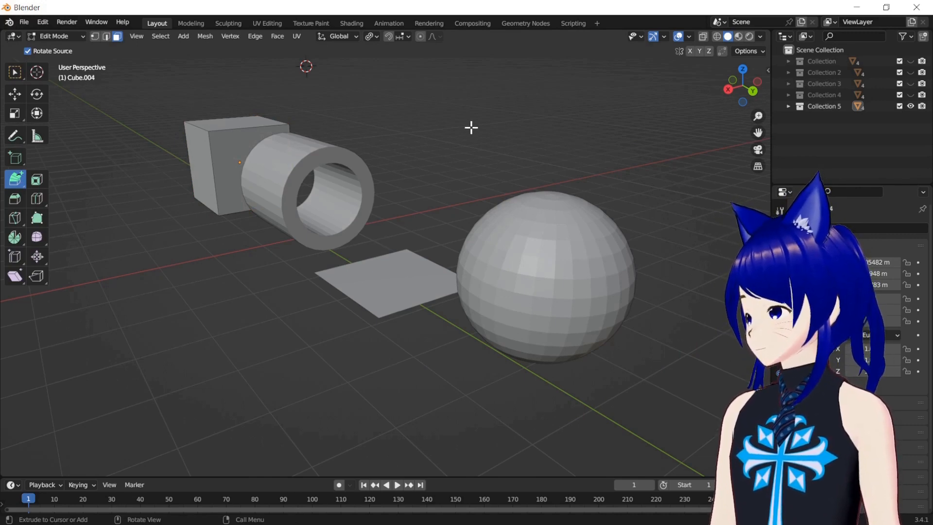
key(Tab)
key(Tab)
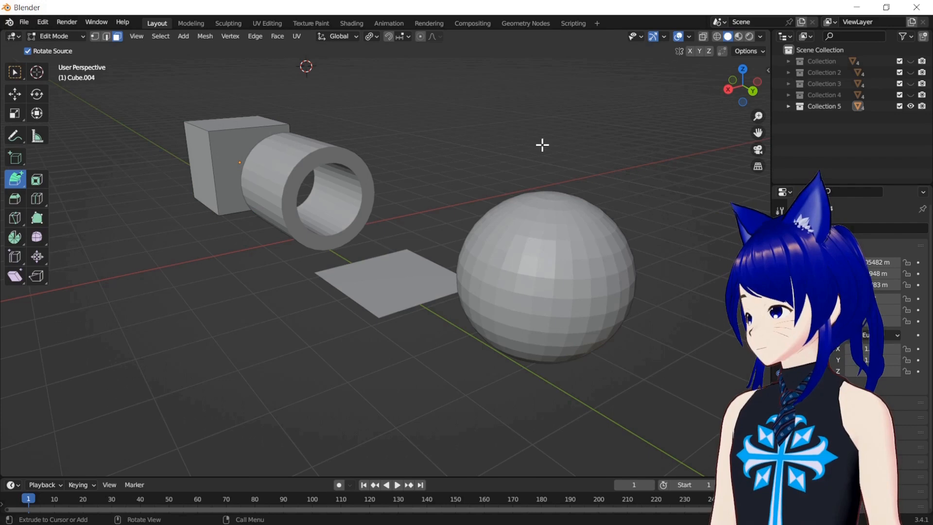
drag(729, 88, 718, 85)
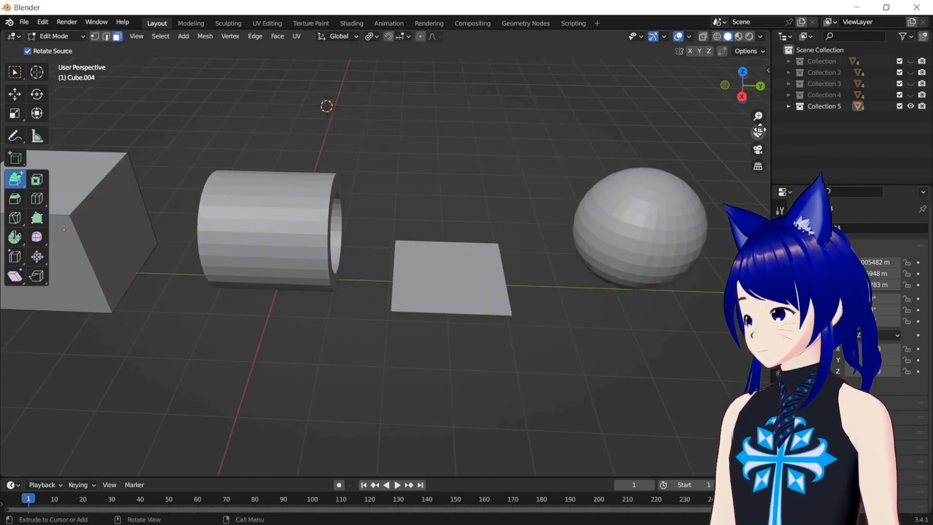
drag(758, 133, 846, 128)
drag(462, 105, 605, 115)
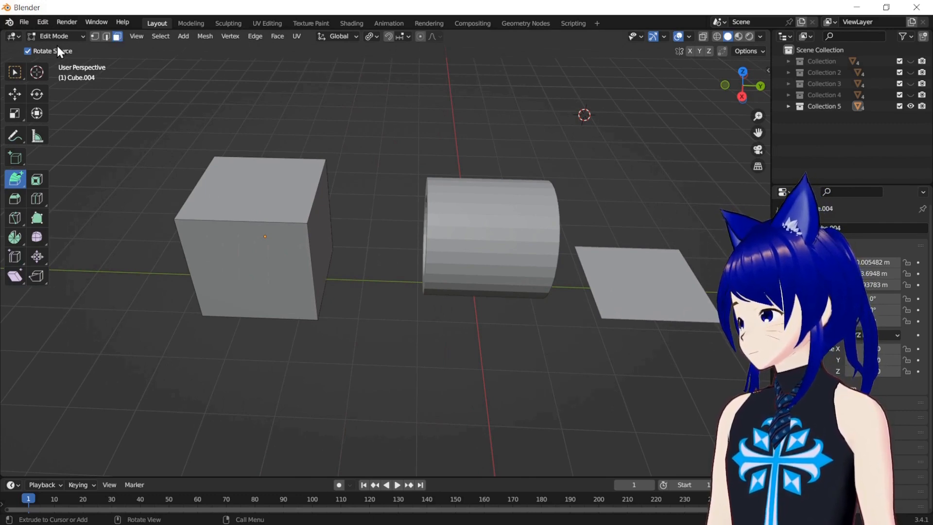
Step: Select the cube's top face and extrude it to the cursor twice, bending the new segments towards the cylinder
click(15, 72)
click(239, 181)
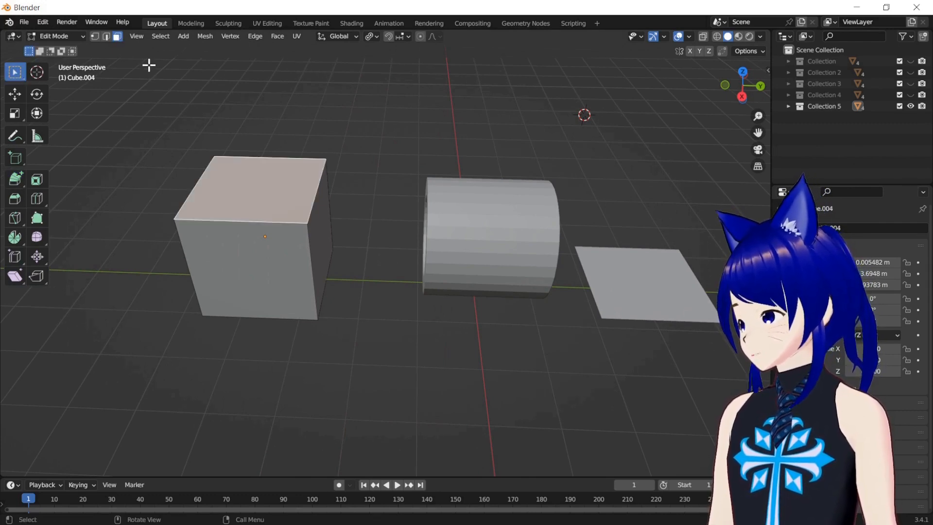
click(15, 179)
click(319, 114)
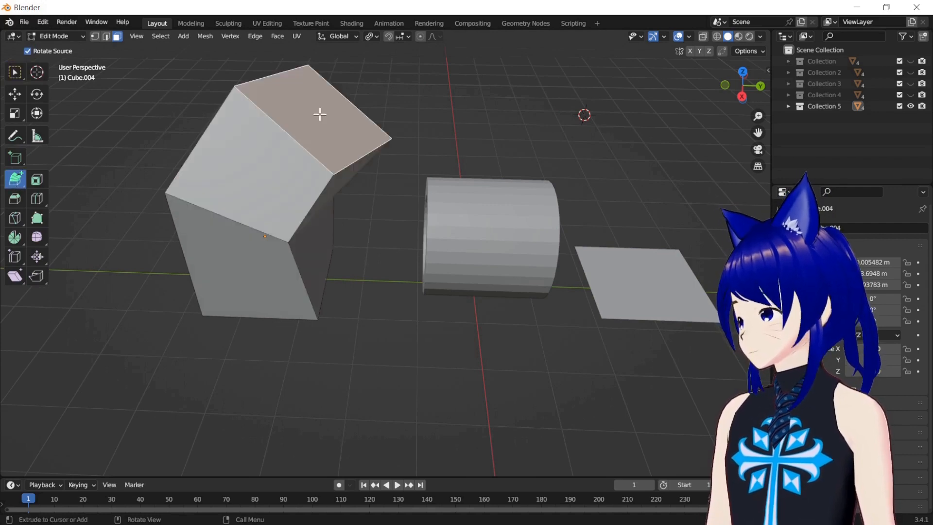
click(442, 101)
Step: Extend the cube's bent arm with further cursor extrusions, undoing a misplaced one
mouse_move(742, 99)
mouse_down()
mouse_move(724, 109)
mouse_move(756, 78)
mouse_move(742, 89)
mouse_up()
click(507, 71)
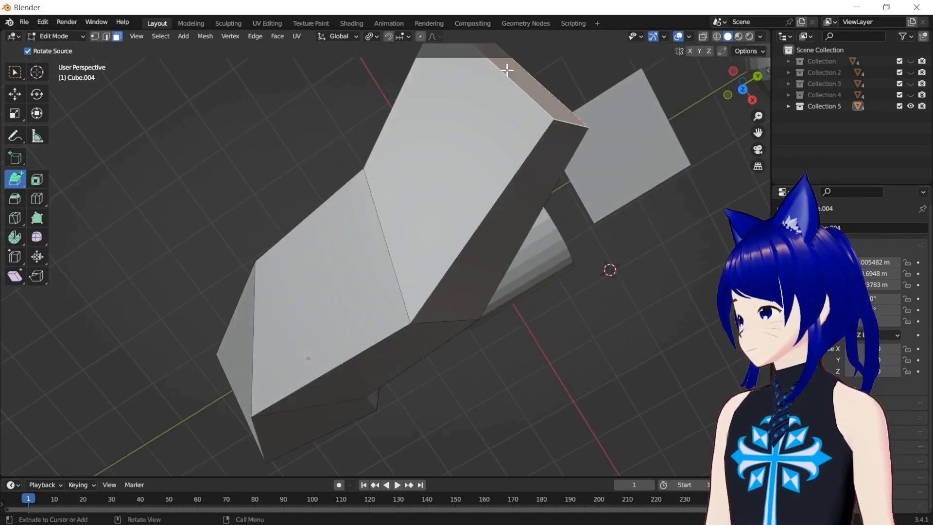
click(306, 94)
key(ctrl+z)
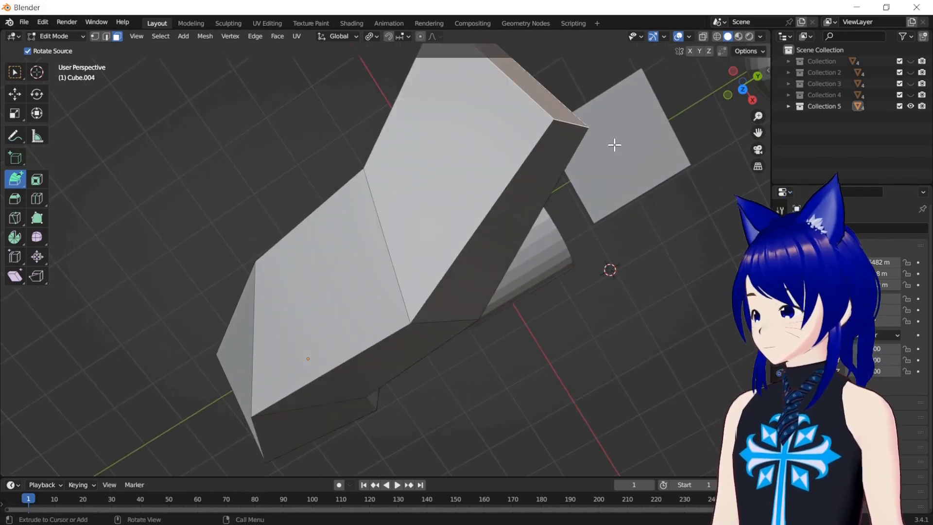
drag(756, 113, 758, 145)
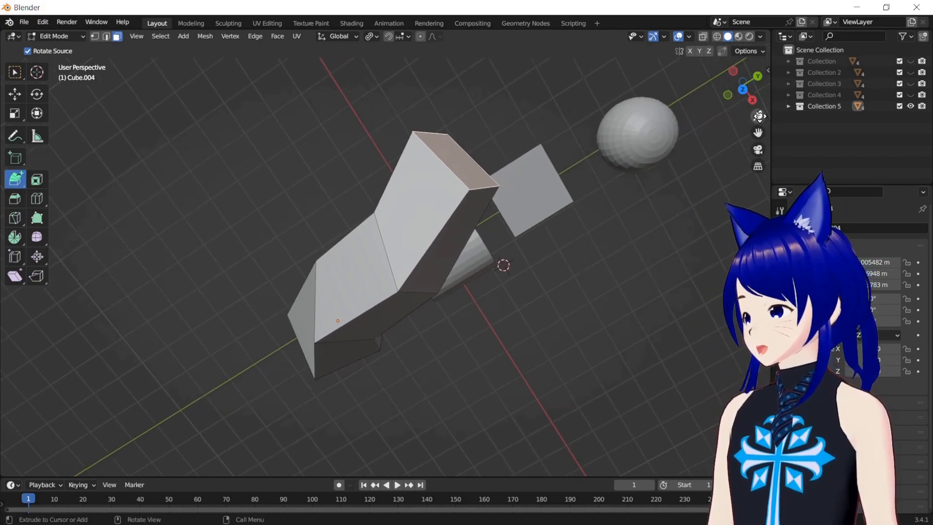
click(189, 83)
mouse_move(733, 79)
mouse_down()
mouse_move(758, 86)
mouse_move(715, 88)
mouse_move(716, 126)
mouse_move(731, 87)
mouse_move(756, 88)
mouse_move(765, 110)
mouse_move(730, 96)
mouse_up()
Step: Select a strip of adjacent outer faces on the cylinder and extrude it to the cursor four times to form a folded arm
key(Tab)
click(460, 227)
key(Tab)
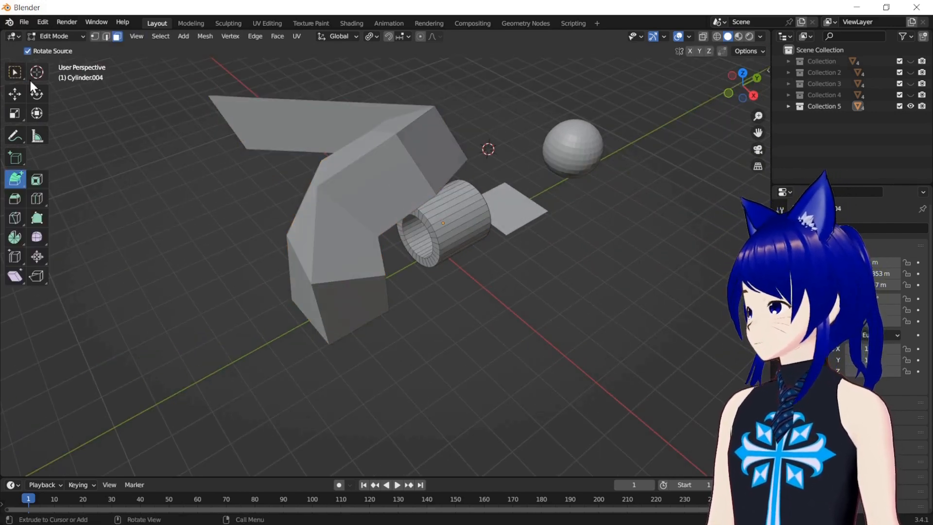
click(449, 223)
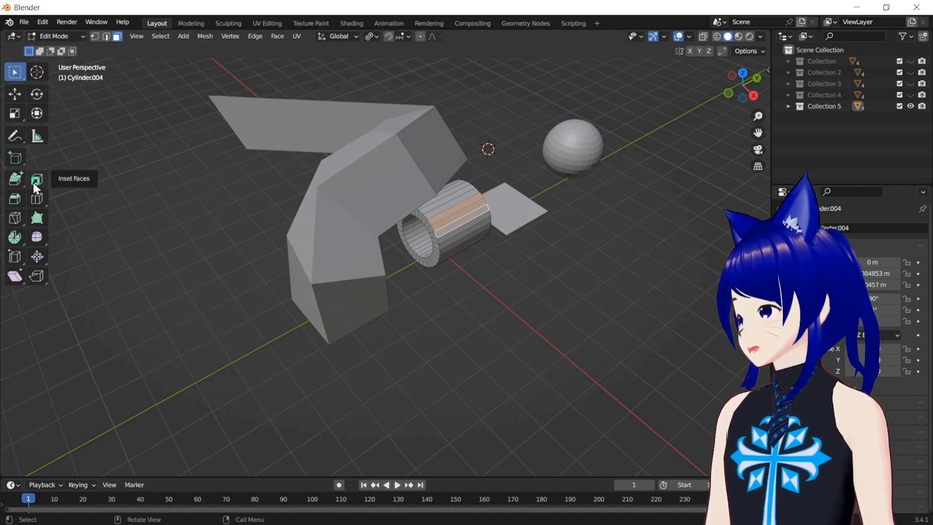
click(15, 180)
click(545, 227)
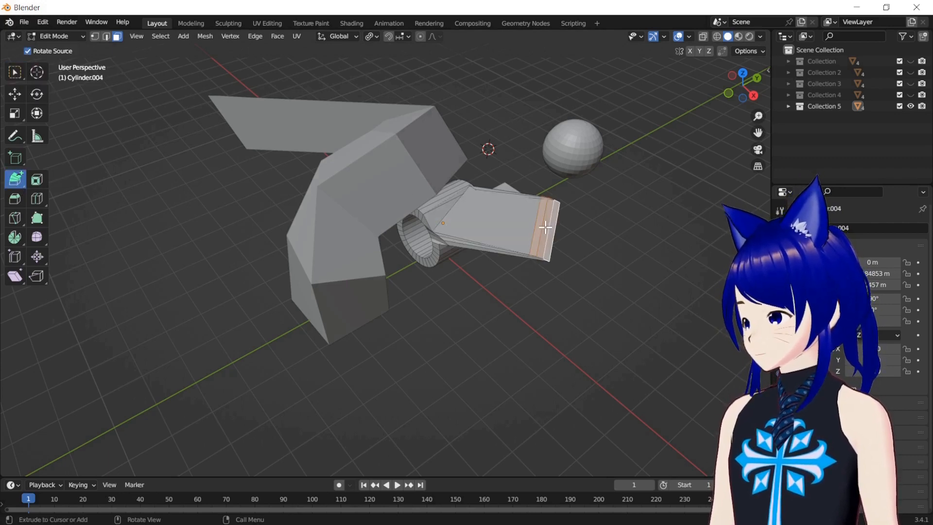
click(535, 292)
click(437, 362)
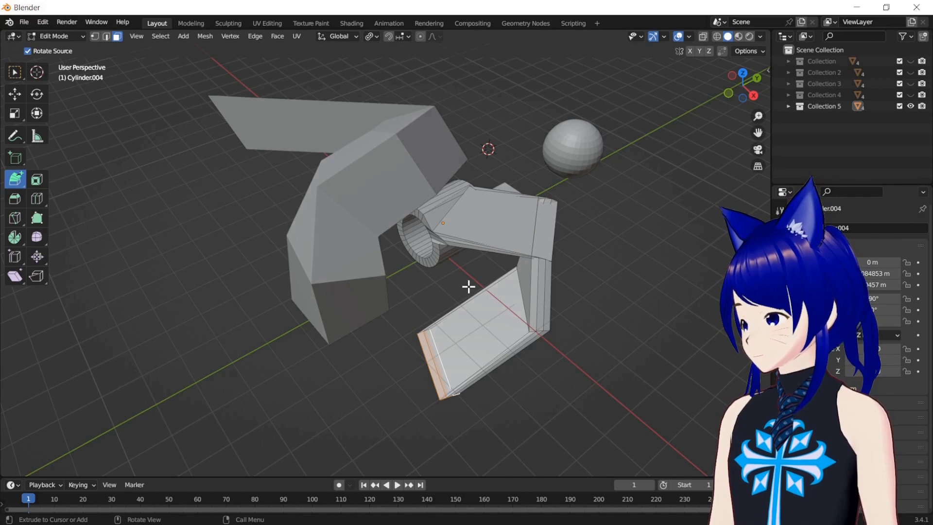
click(504, 132)
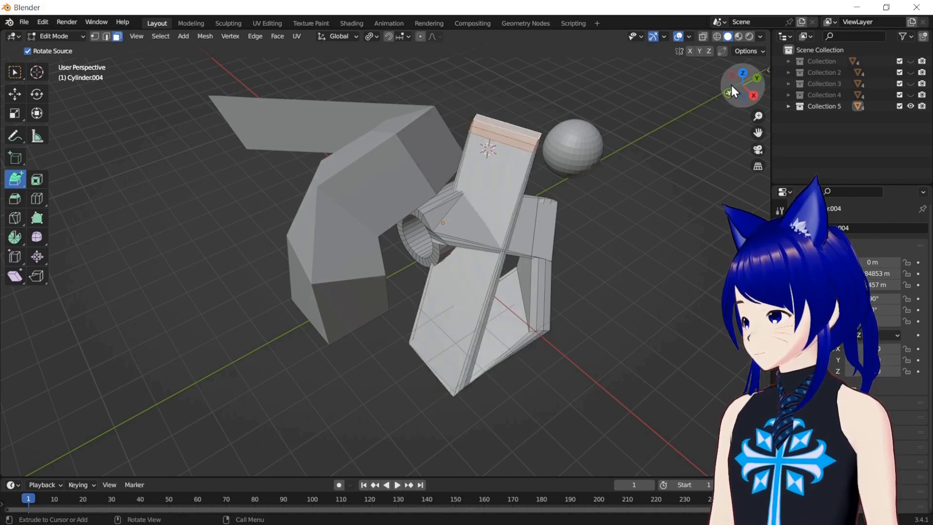
Step: Open the sphere for editing, try extruding the whole mesh to the cursor, and undo that extrusion
drag(730, 92, 640, 150)
key(Tab)
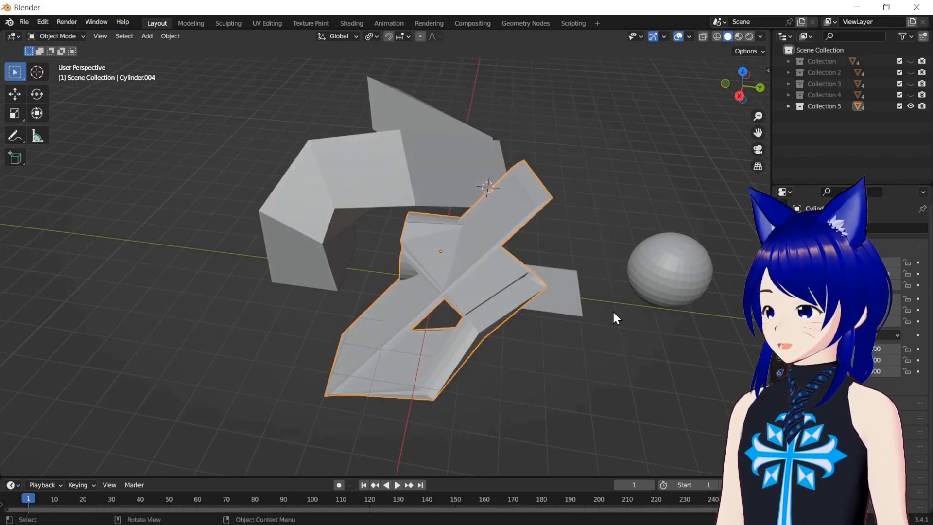
click(692, 290)
key(Tab)
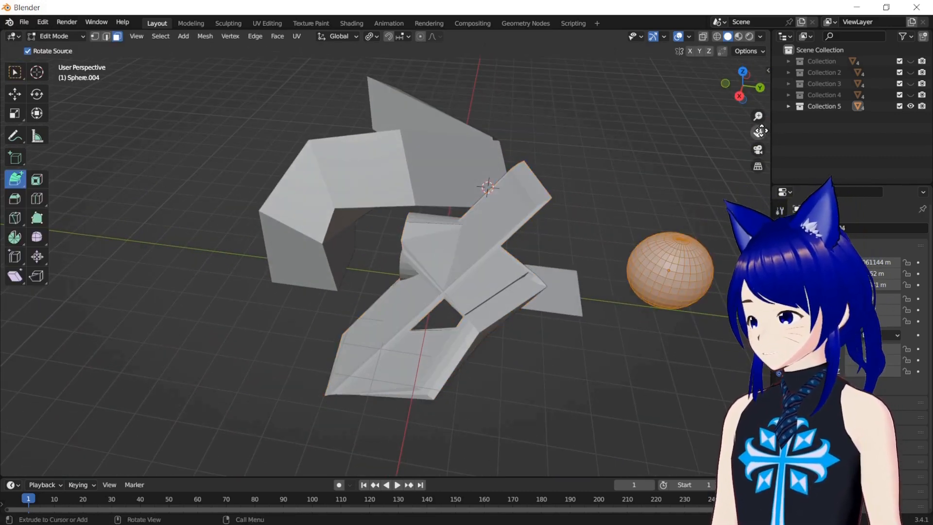
key(KP_Decimal)
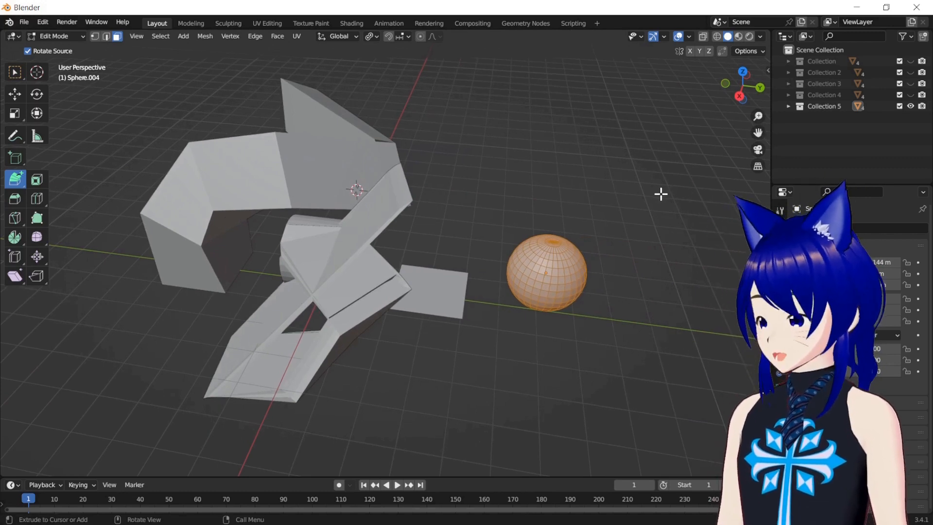
ctrl+right_click(665, 168)
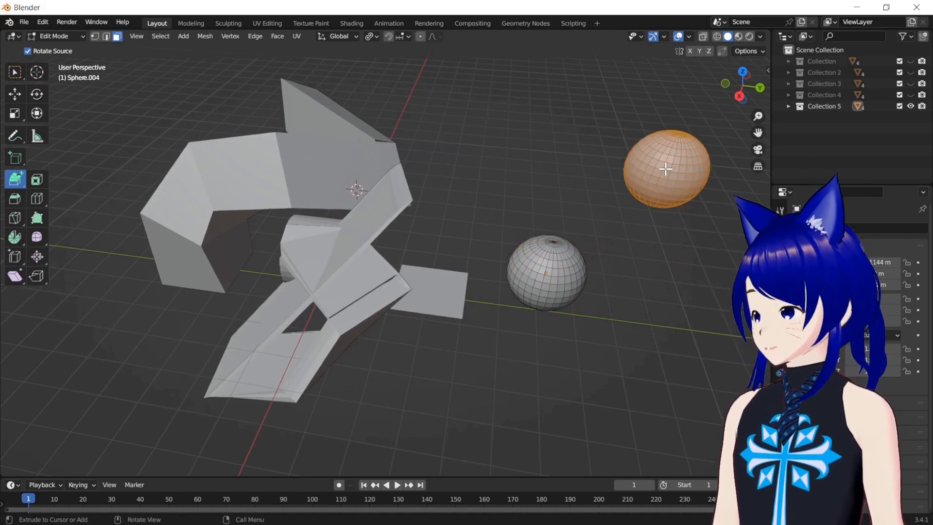
key(ctrl+z)
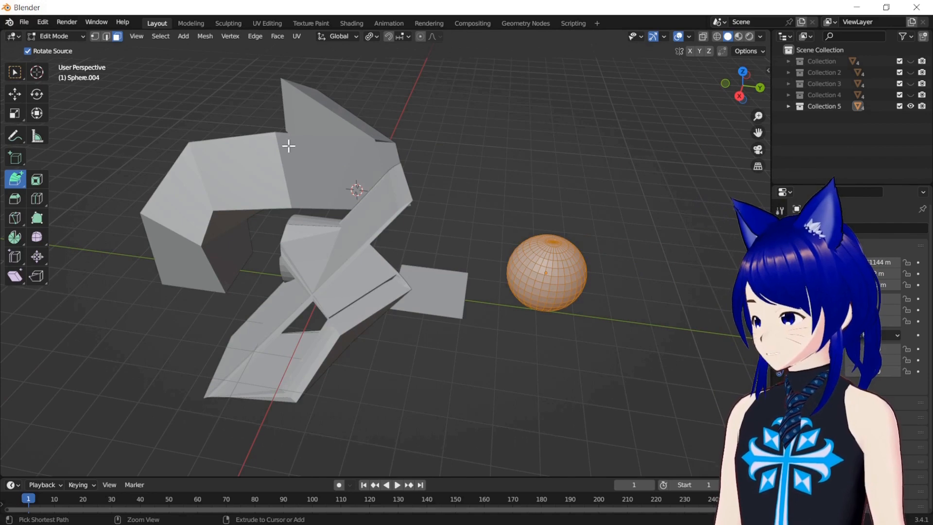
Step: Deselect the sphere's mesh and box-select a patch of adjacent faces on its side
click(15, 71)
click(549, 277)
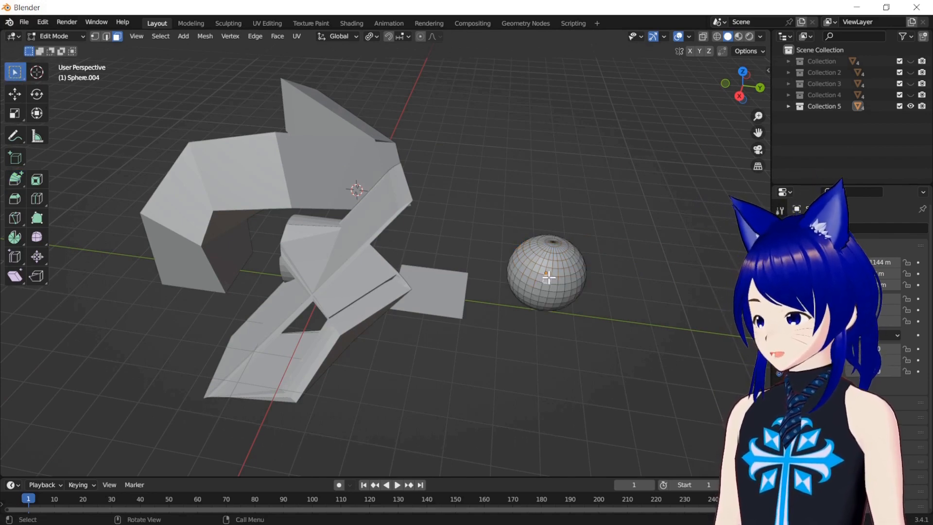
drag(545, 263, 570, 290)
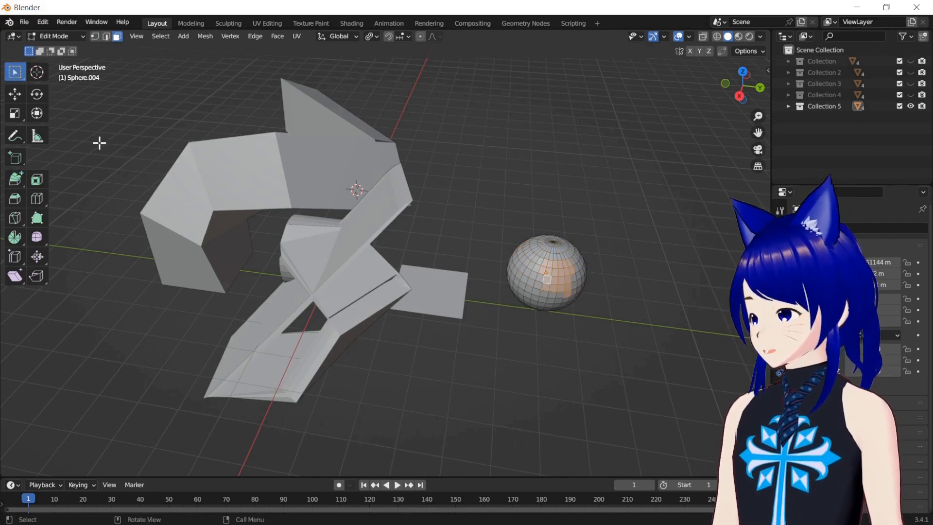
Step: Extrude the sphere's selected face patch to the cursor twice in the top view, forming an outward arm with a bend
click(16, 180)
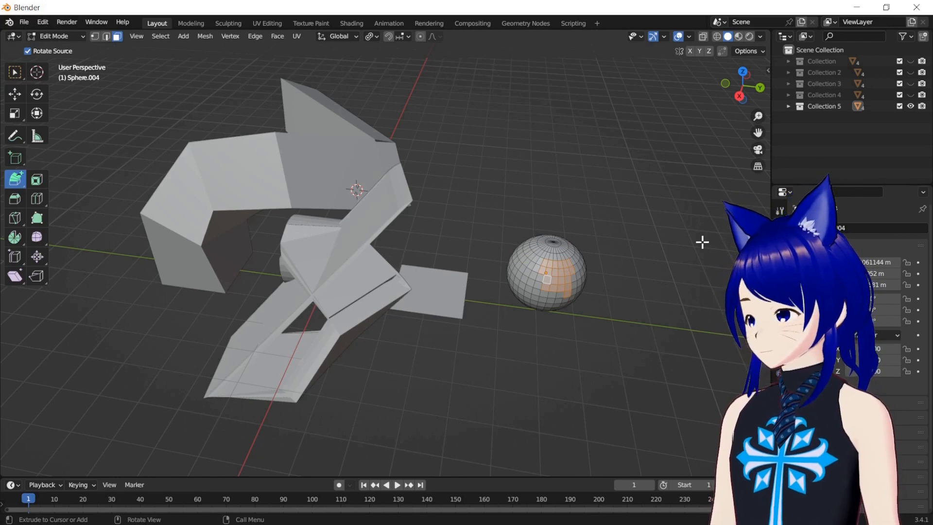
click(740, 74)
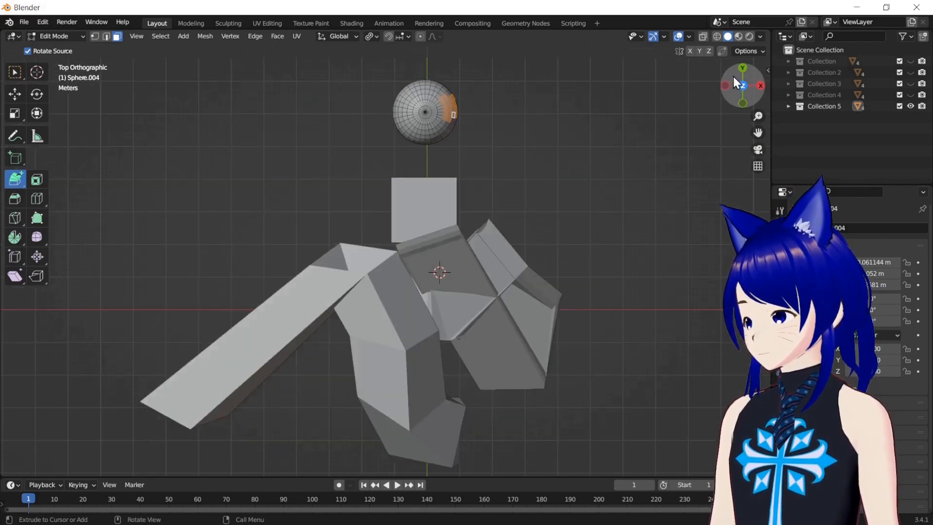
click(586, 104)
drag(746, 83, 724, 148)
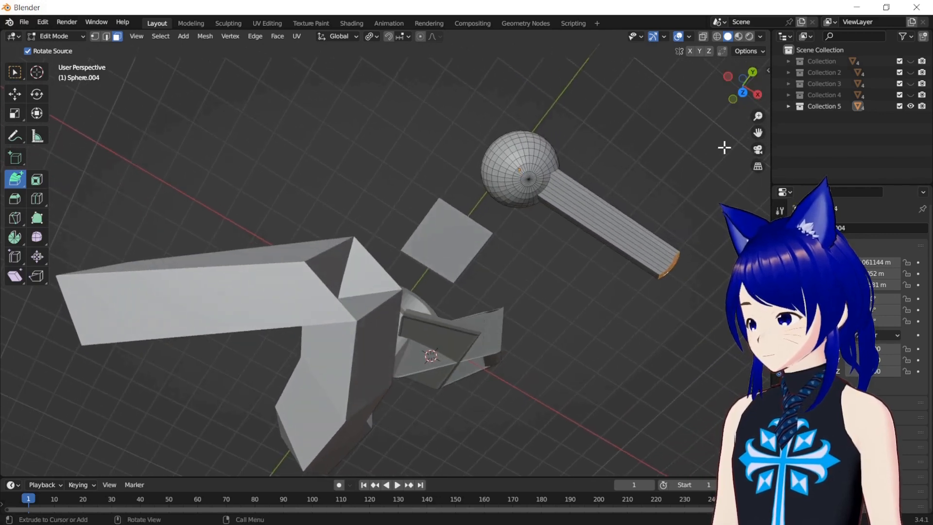
click(742, 93)
click(629, 156)
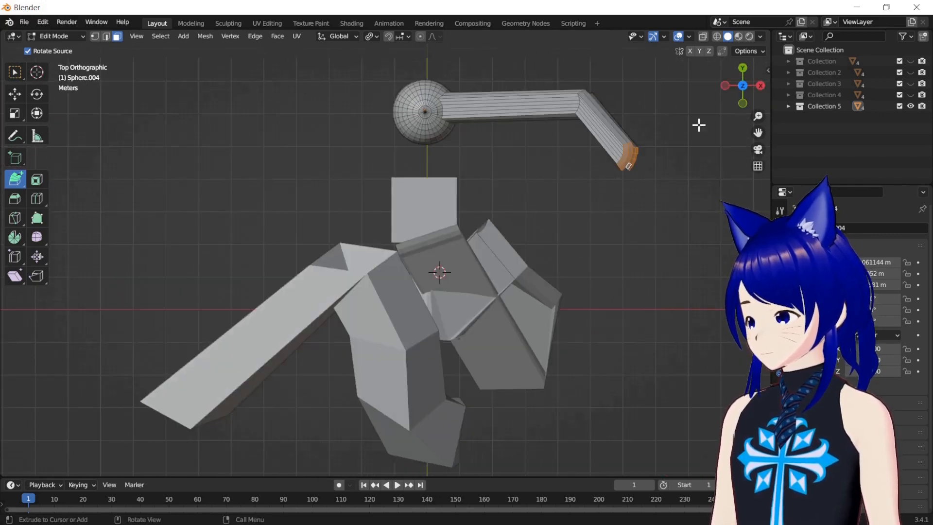
Step: Extrude the sphere arm's end faces to the cursor twice more in the right side view, first upward and then back over the sphere
click(760, 86)
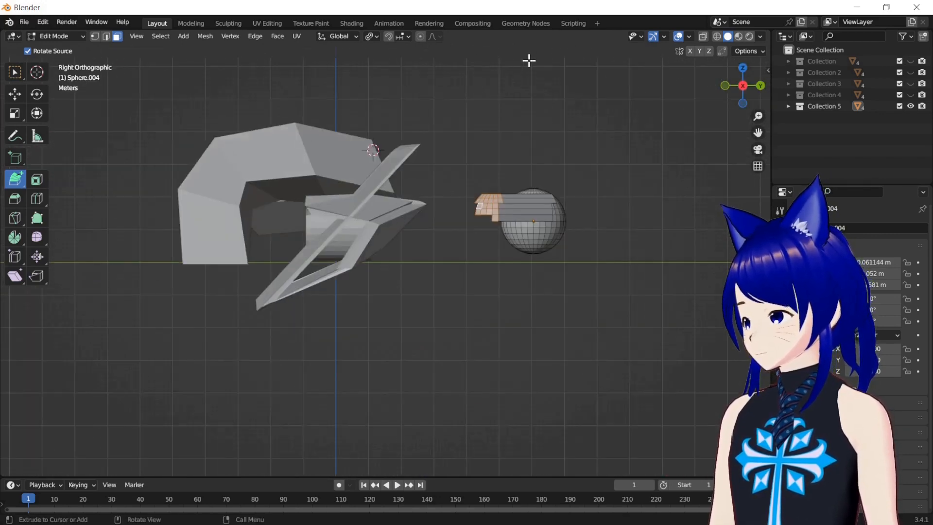
click(467, 125)
click(578, 125)
mouse_move(760, 83)
mouse_down()
mouse_move(719, 96)
mouse_move(753, 110)
mouse_move(766, 96)
mouse_move(741, 94)
mouse_move(749, 78)
mouse_move(755, 87)
mouse_move(729, 95)
mouse_move(733, 103)
mouse_move(751, 95)
mouse_up()
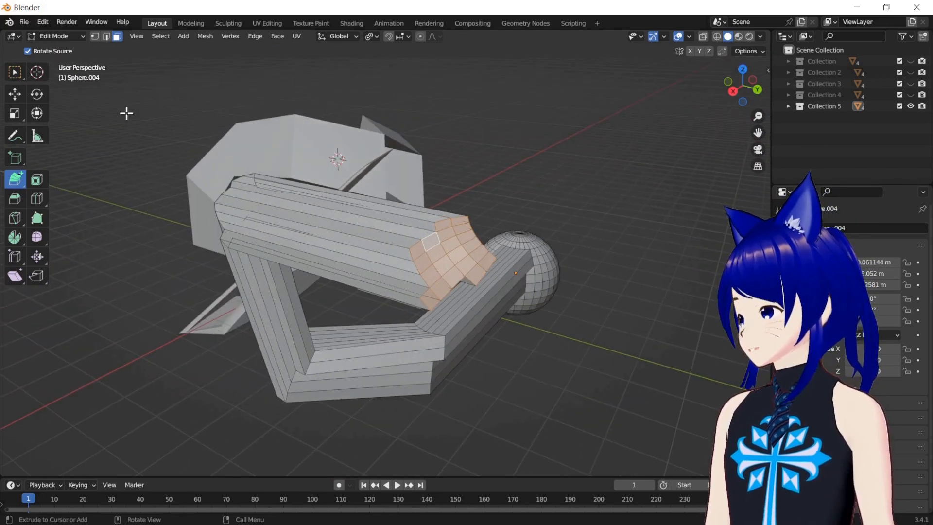
Step: Try extruding the sphere arm's end faces to the cursor close to the tip, and undo that extrusion
click(19, 187)
click(19, 188)
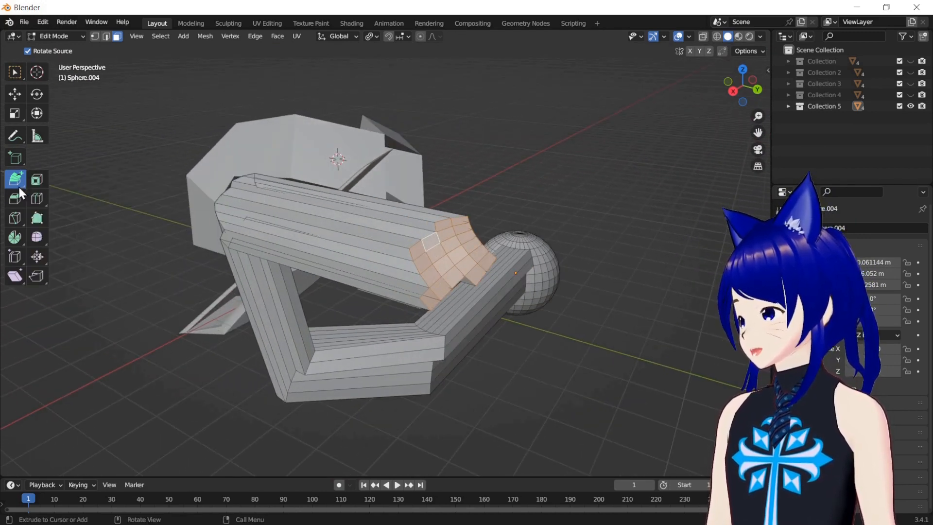
drag(471, 222, 448, 236)
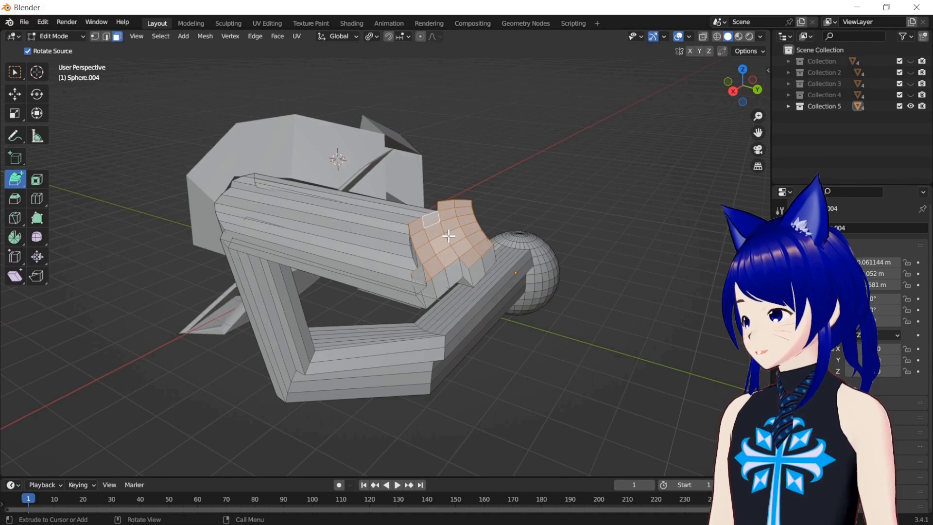
key(ctrl+z)
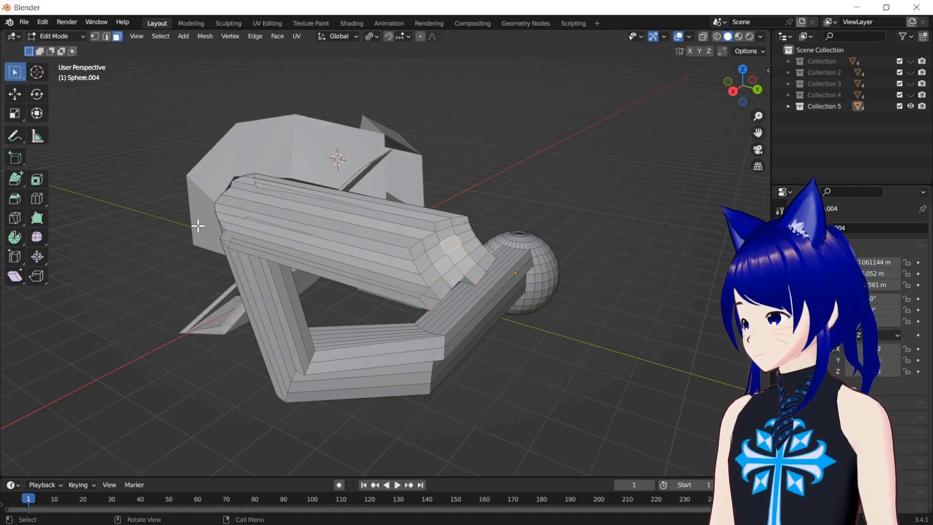
Step: Try extruding a single face at the sphere arm's tip to the cursor at three different spots, undoing each attempt
click(13, 184)
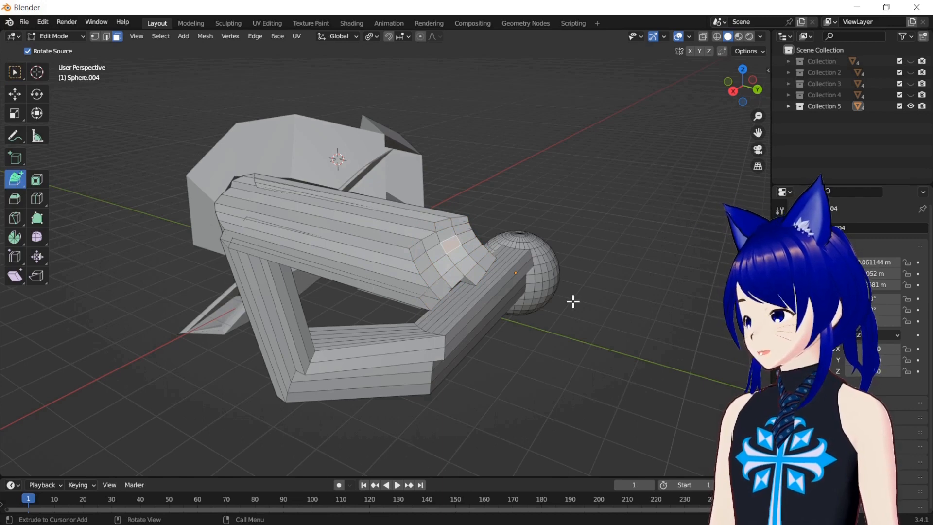
click(612, 282)
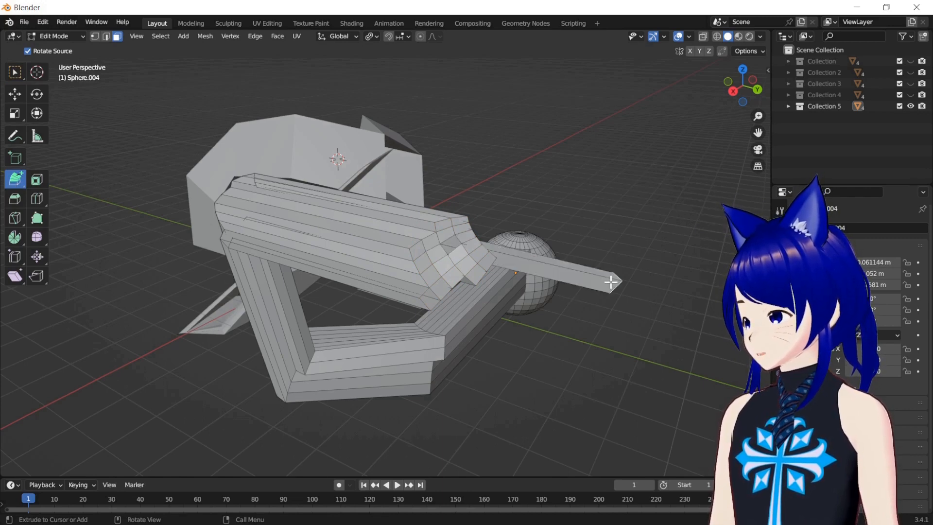
key(ctrl+z)
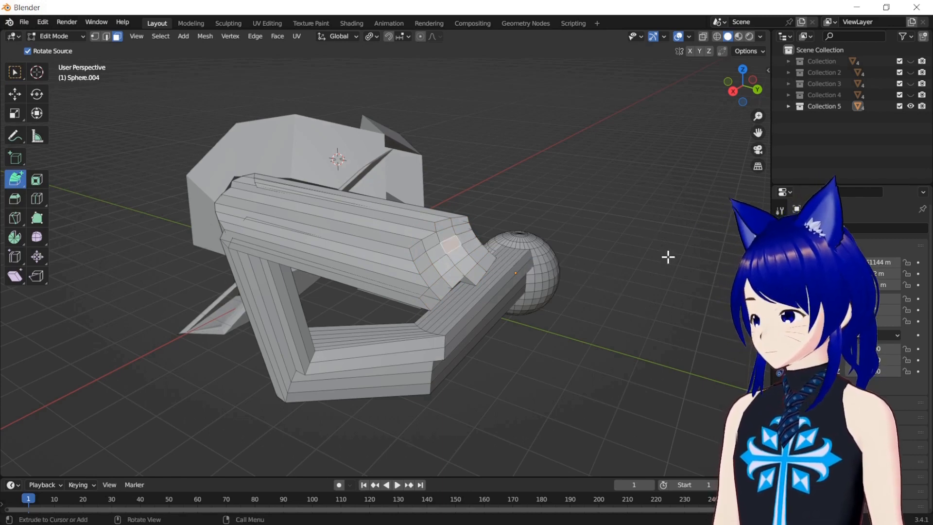
click(646, 374)
key(ctrl+z)
click(623, 434)
key(ctrl+z)
Step: Extrude the single tip face to the cursor repeatedly in the top view to form a thin winding loop around the sphere
click(743, 71)
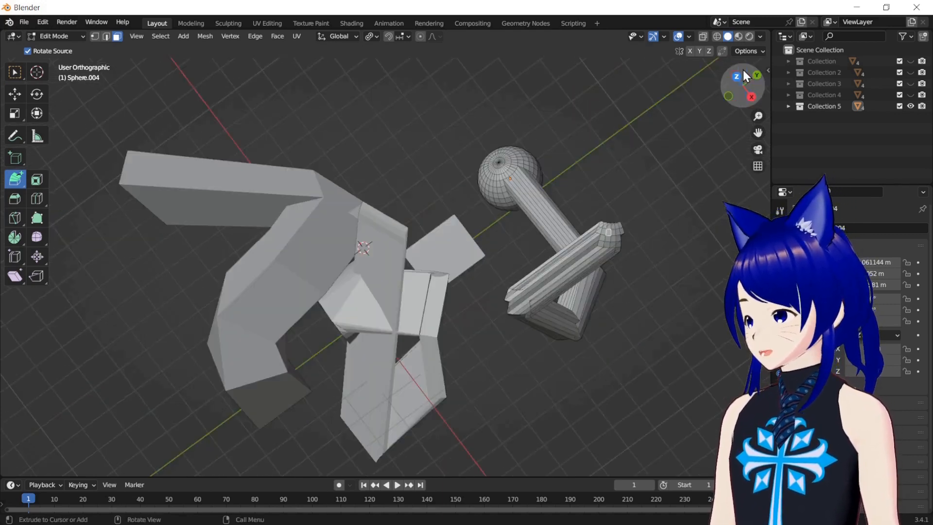
drag(759, 133, 760, 209)
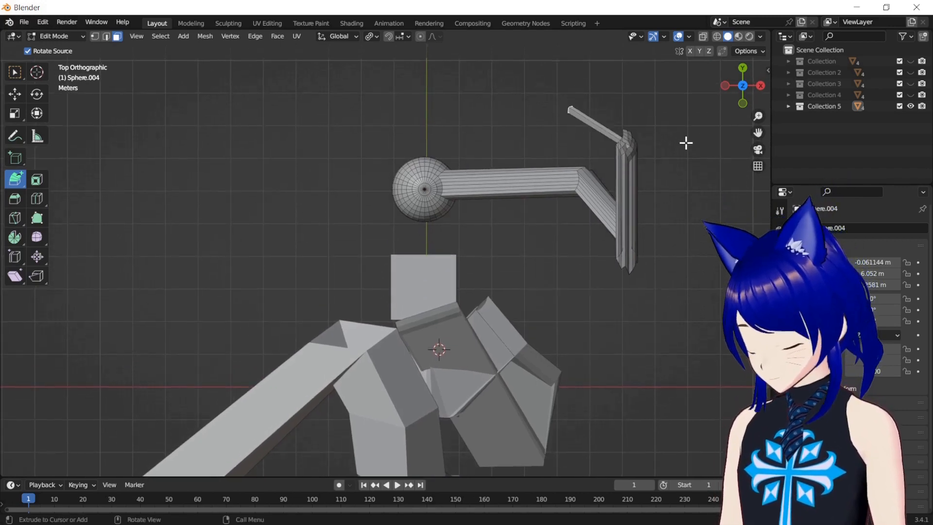
drag(758, 135, 676, 103)
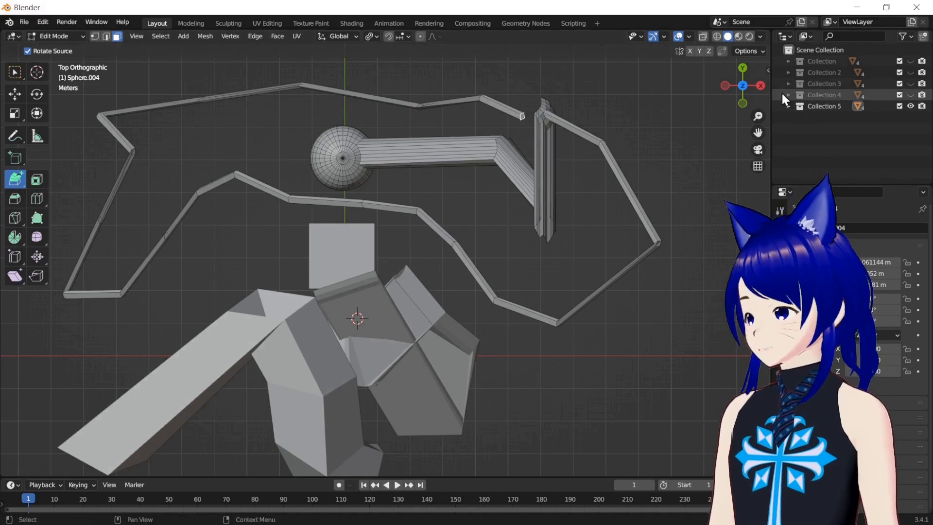
Step: Hide Collection 5 and show Collection 4, Collection 3, Collection 2 and Collection in the viewport
mouse_move(759, 91)
mouse_down()
mouse_move(716, 73)
mouse_move(662, 3)
mouse_move(570, 15)
mouse_move(602, 43)
mouse_move(647, 51)
mouse_move(739, 47)
mouse_move(730, 14)
mouse_move(646, 39)
mouse_move(622, 11)
mouse_move(630, 39)
mouse_move(693, 68)
mouse_move(763, 41)
mouse_move(789, 19)
mouse_move(754, 86)
mouse_up()
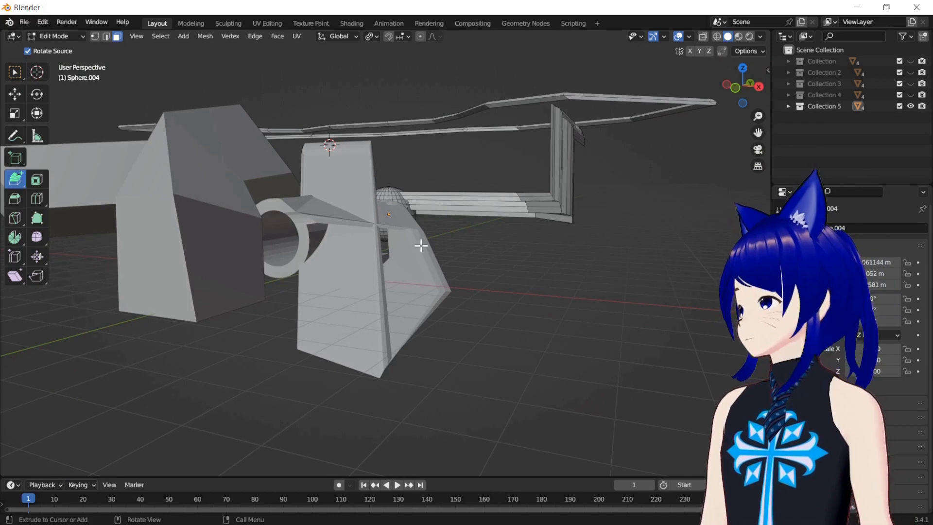
drag(758, 133, 749, 159)
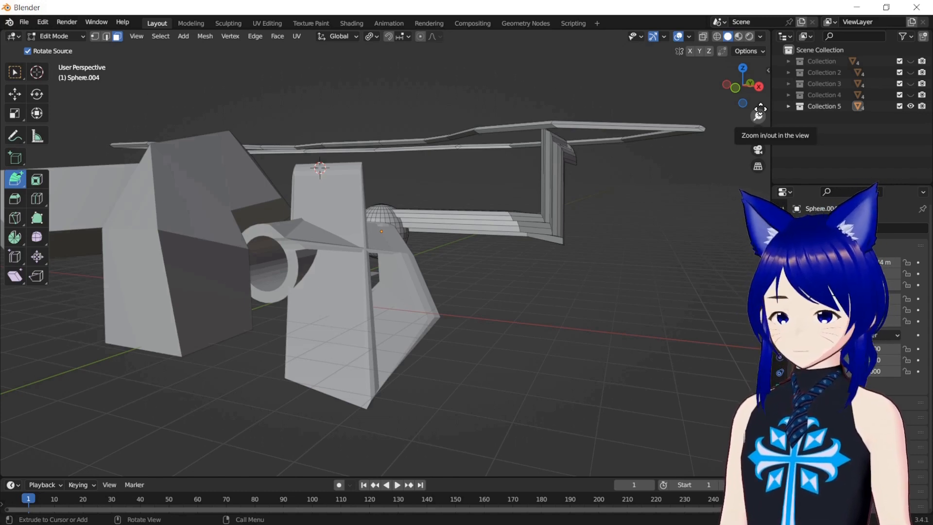
drag(758, 115, 758, 131)
drag(743, 85, 639, 99)
click(911, 106)
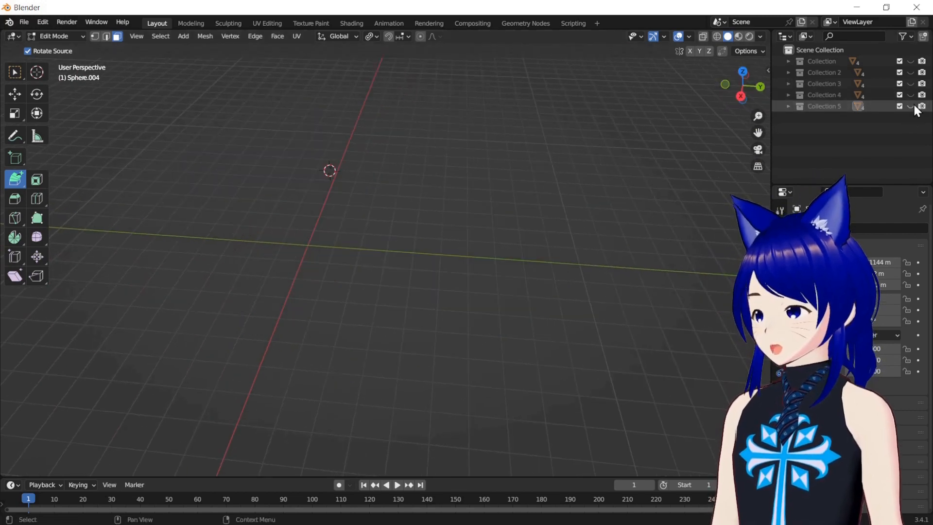
click(911, 98)
click(909, 86)
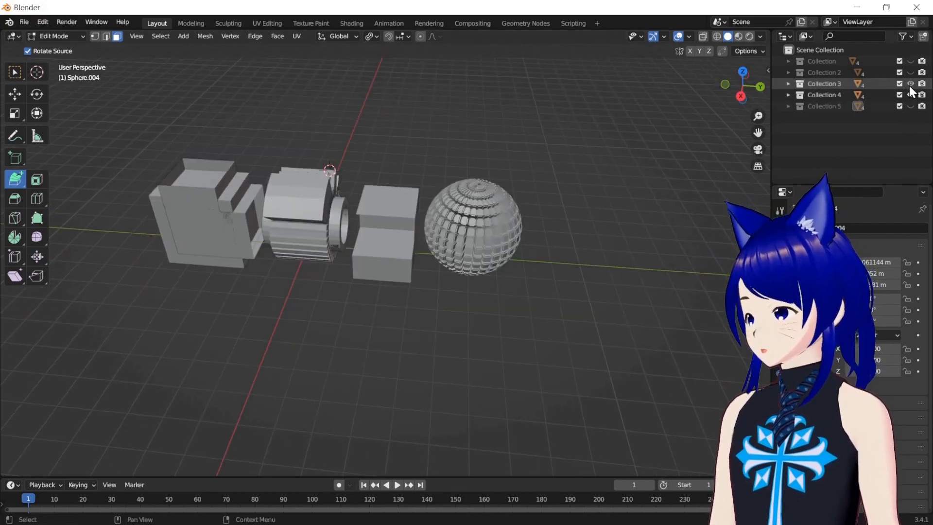
click(910, 72)
click(910, 60)
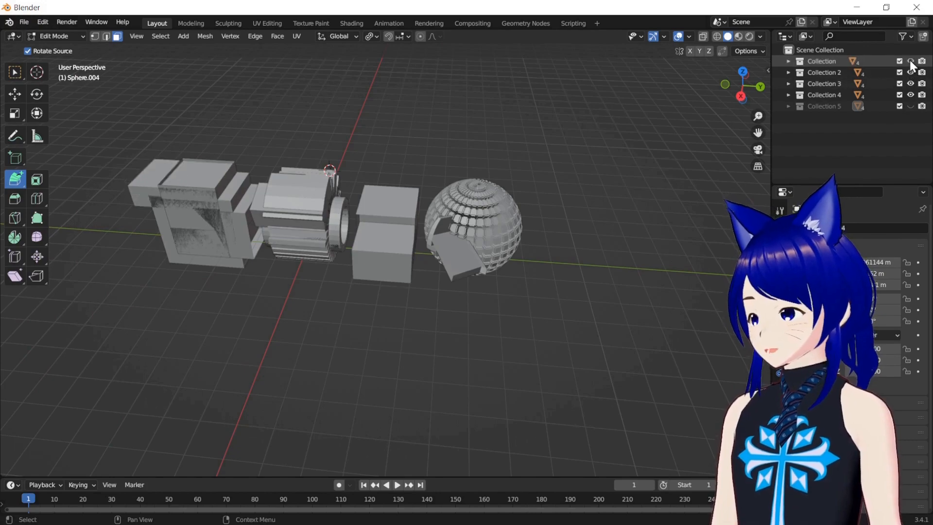
Step: Hide Collection 2, Collection 3 and Collection 4, leaving only the first Collection shown
click(910, 73)
click(910, 85)
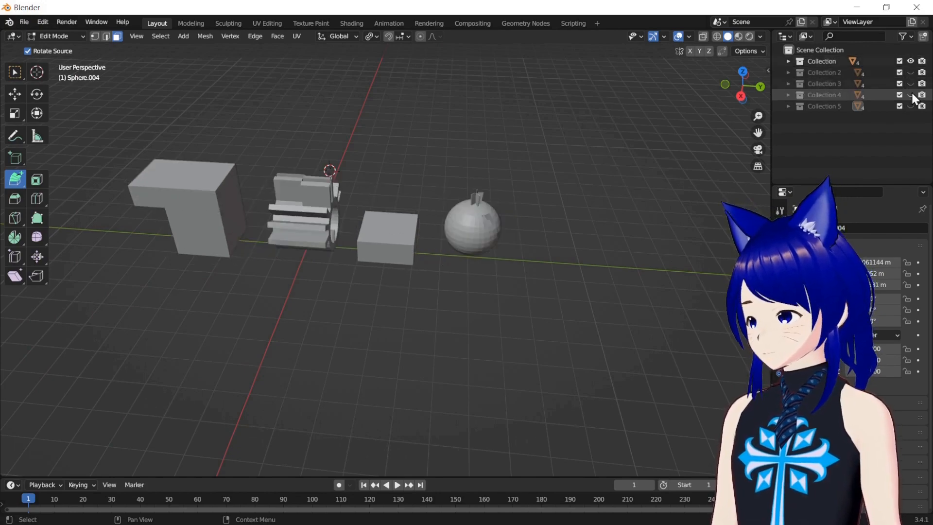
click(911, 94)
Step: Switch the active extrude tool to Extrude Along Normals
drag(743, 97, 759, 133)
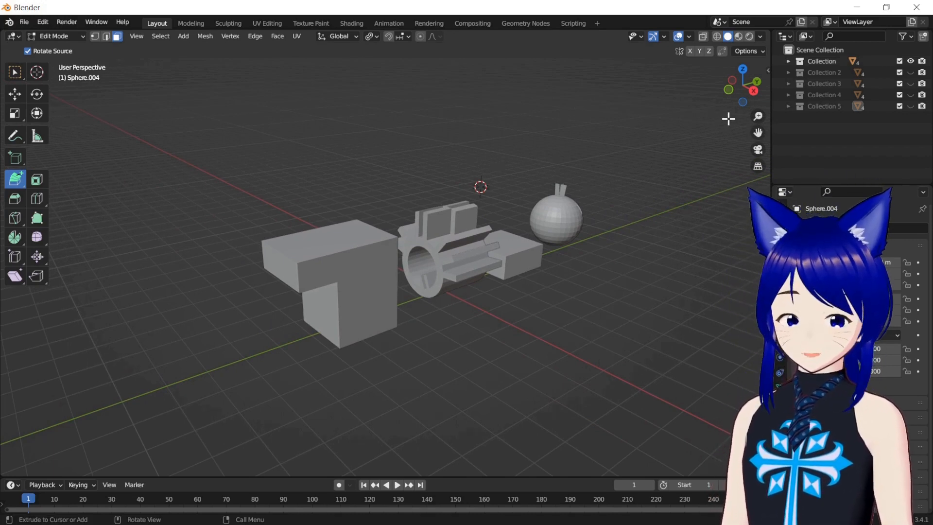
drag(758, 116, 757, 99)
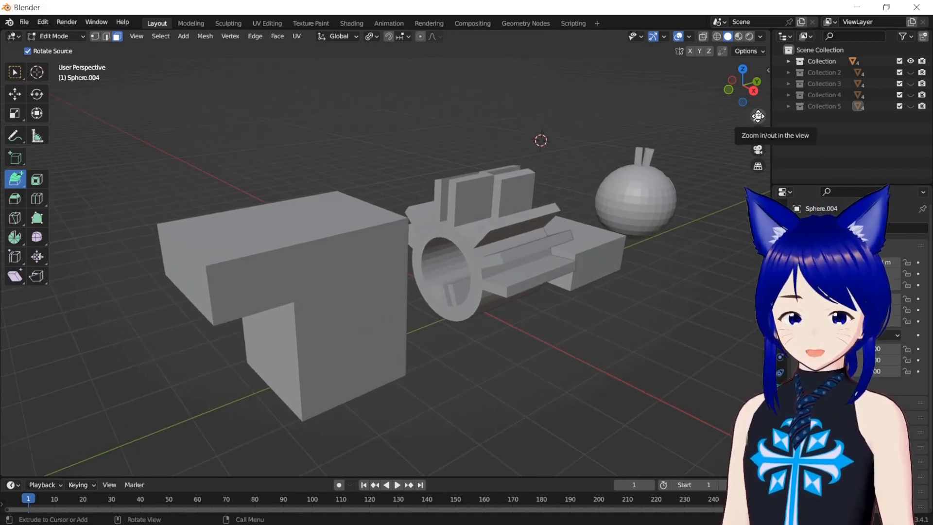
drag(733, 96, 711, 98)
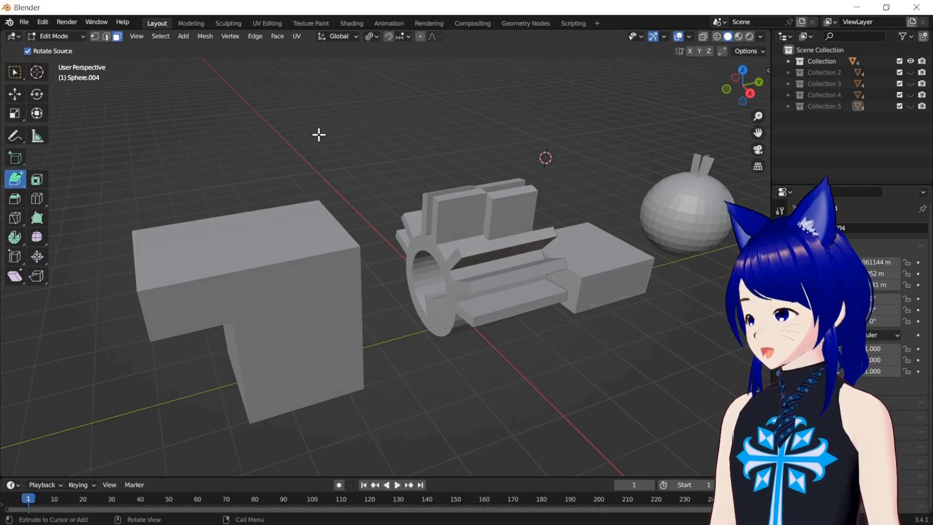
click(25, 182)
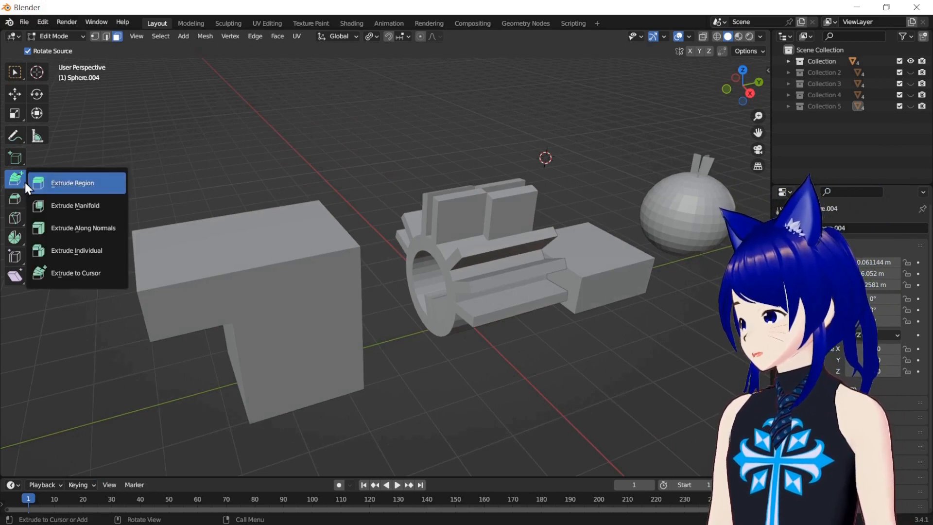
click(98, 228)
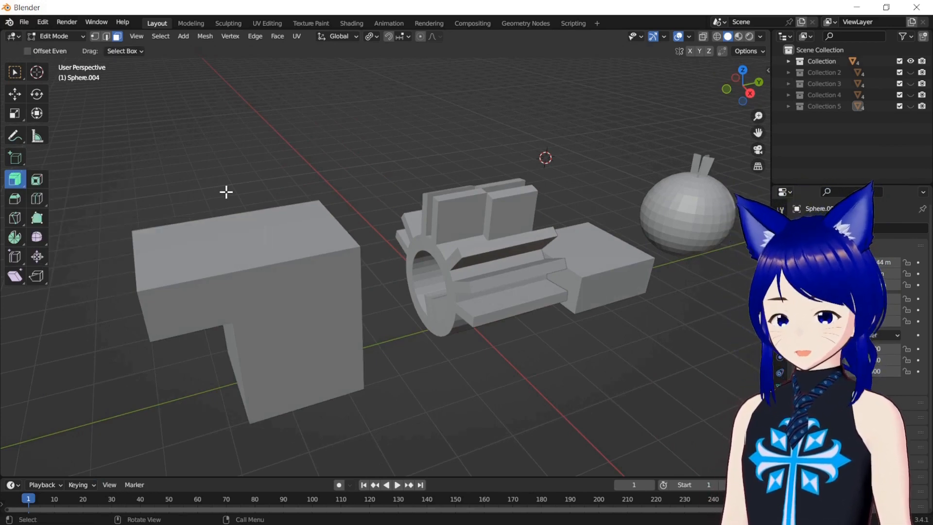